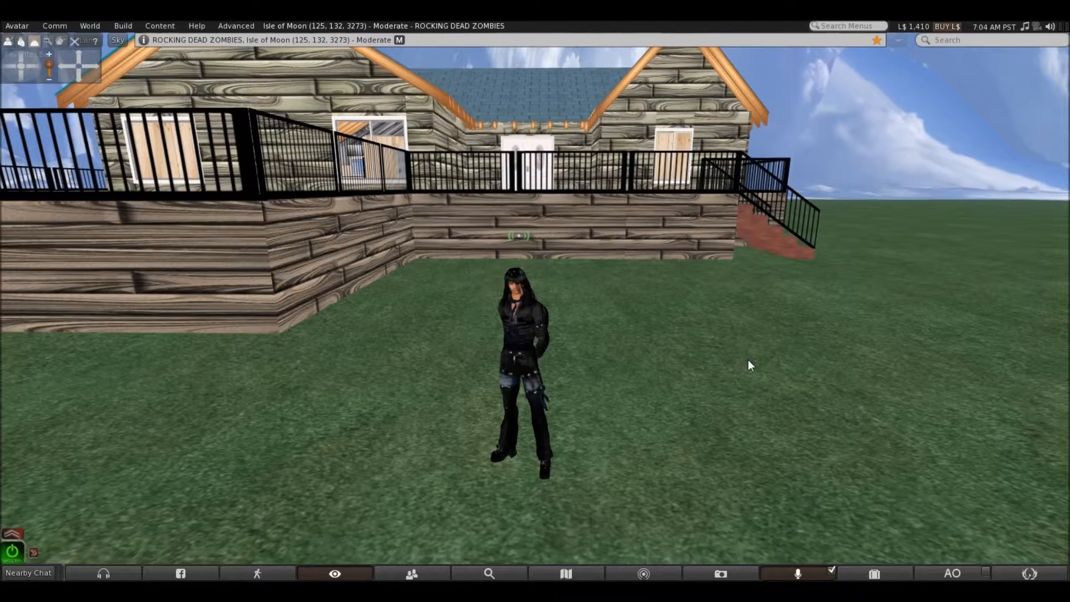
Rez [Gentek] Buildbox v1.4 from the inventory onto the grass beside the house, then close the inventory
{"action": "left_click", "coordinate": [874, 574]}
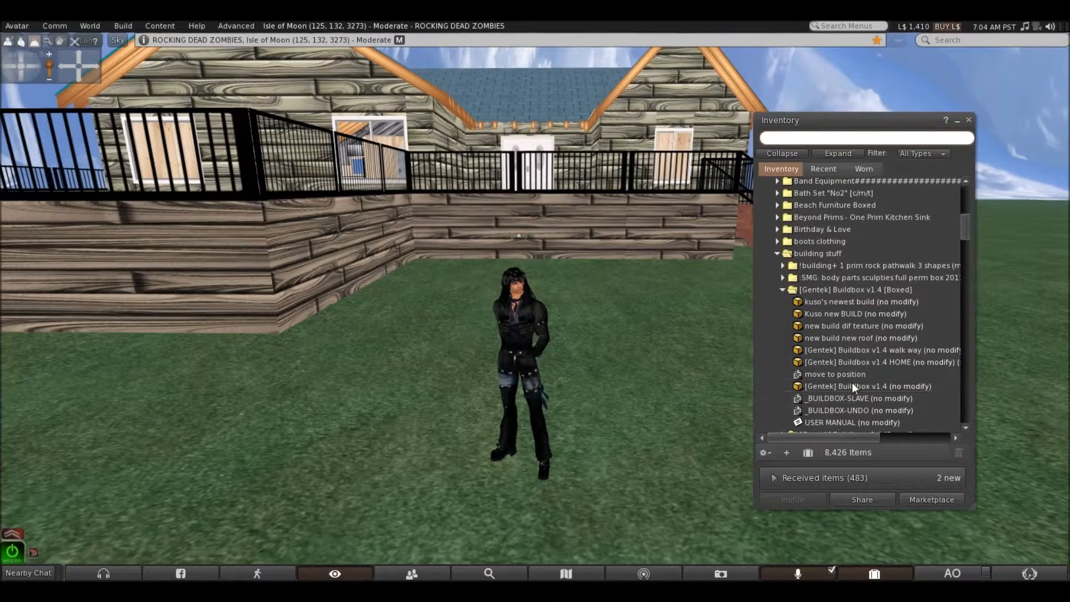
{"action": "left_click_drag", "start_coordinate": [854, 386], "coordinate": [603, 334]}
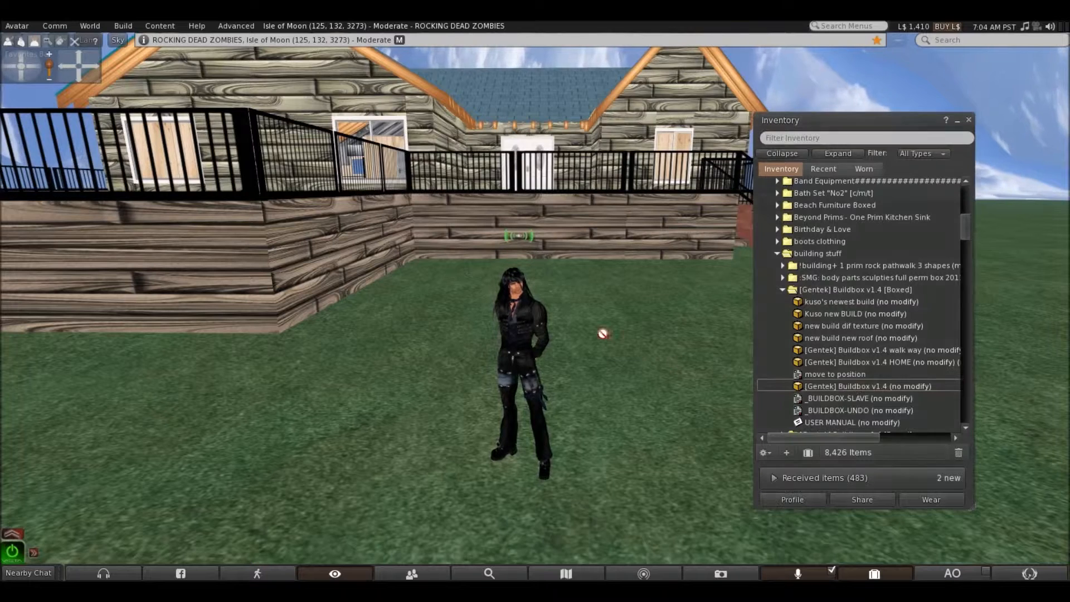
{"action": "left_click_drag", "start_coordinate": [485, 335], "coordinate": [473, 330]}
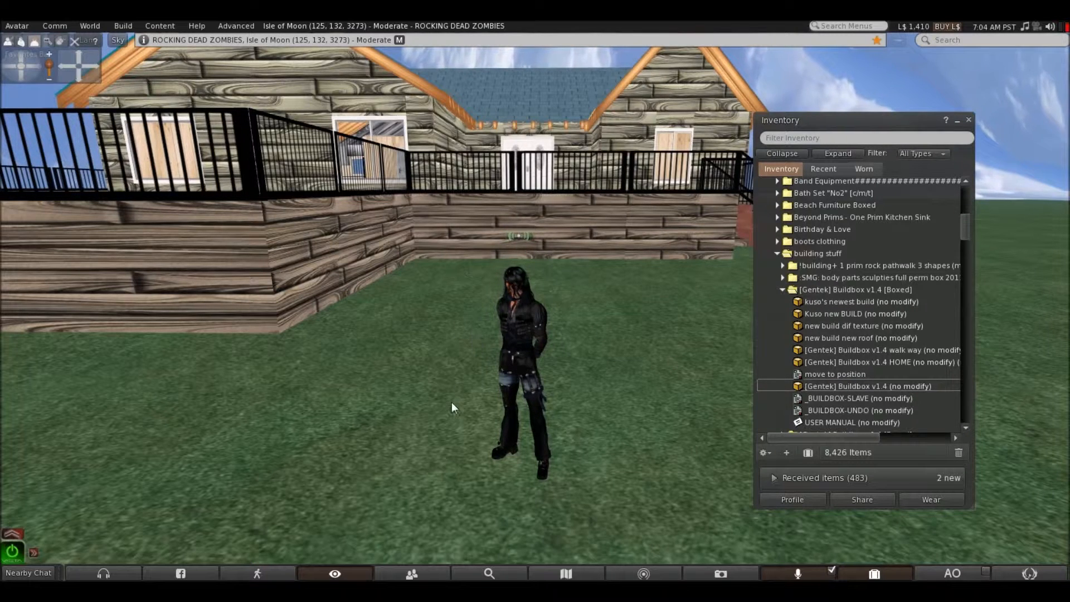
{"action": "left_click", "coordinate": [875, 573]}
Walk around the Buildbox in front of the house and examine its setup options without choosing any
{"action": "key", "text": "Up"}
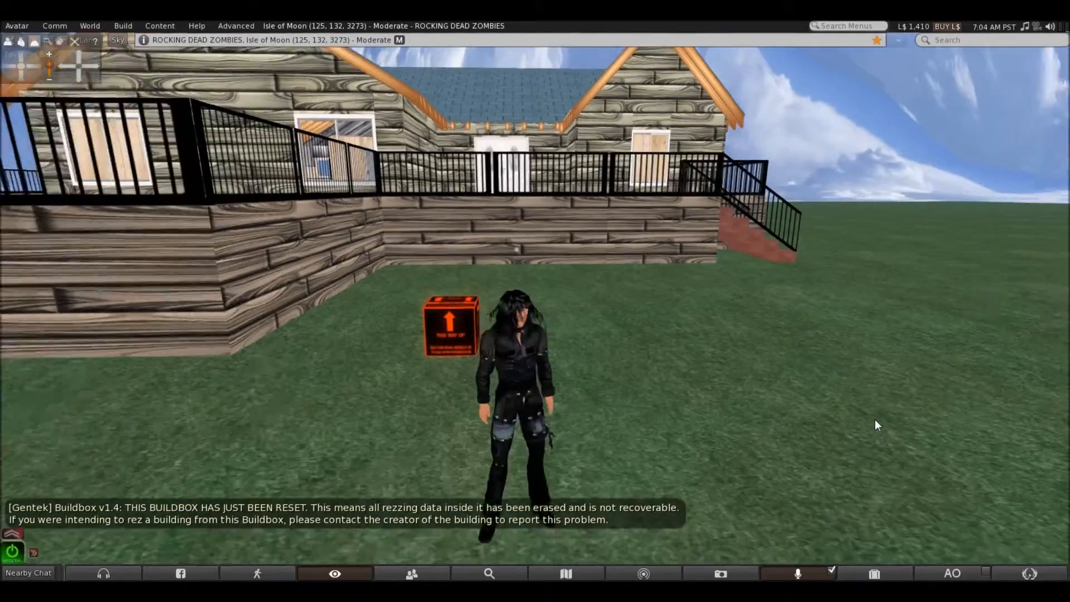
{"action": "key", "text": "Left"}
{"action": "key", "text": "Up"}
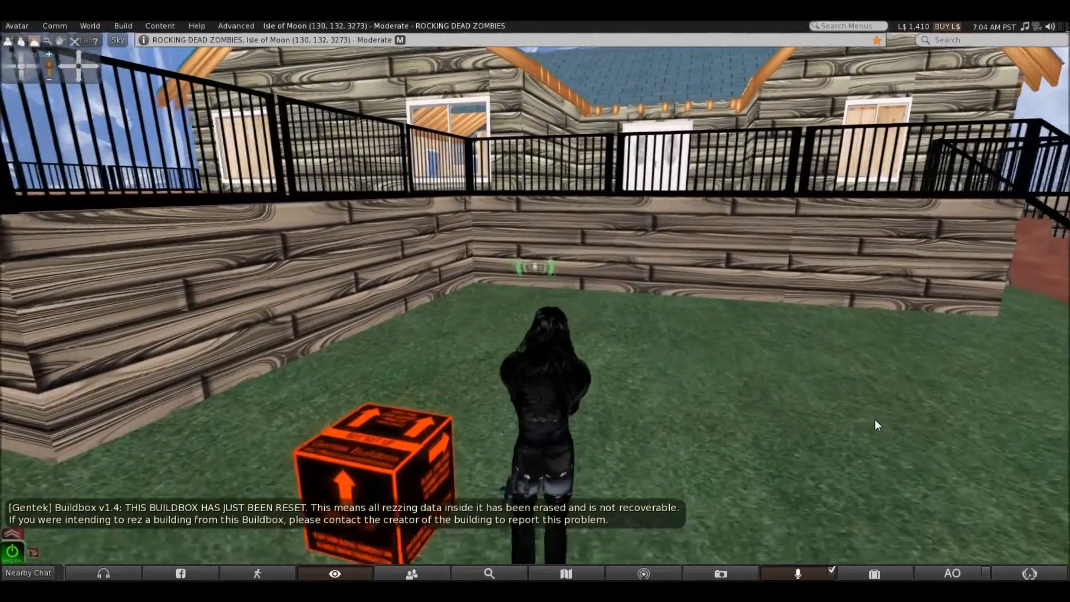
{"action": "key", "text": "Left"}
{"action": "key", "text": "Left"}
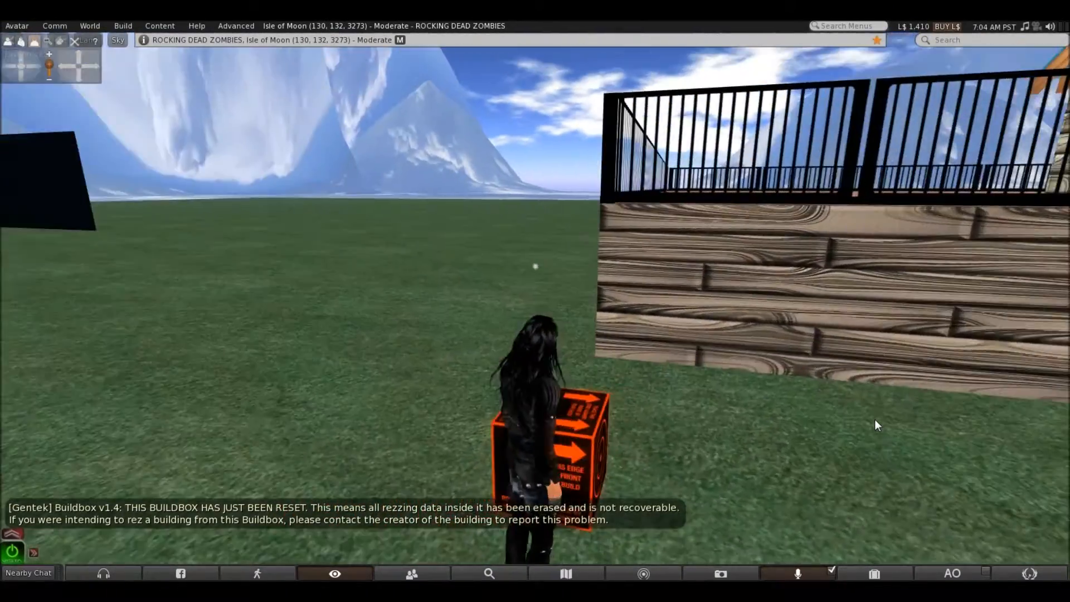
{"action": "key", "text": "Up"}
{"action": "key", "text": "Left"}
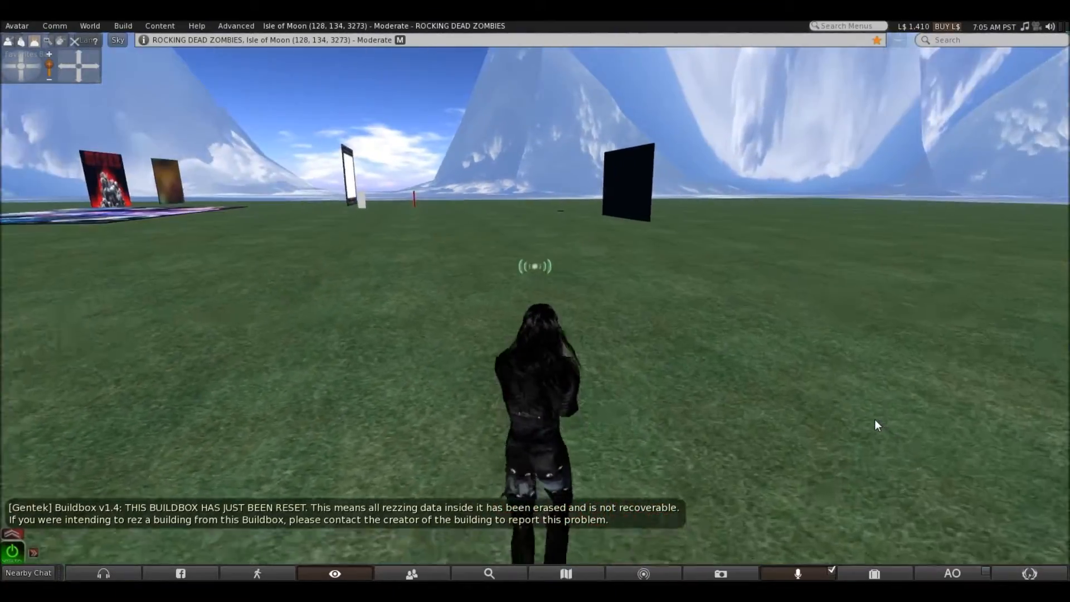
{"action": "key", "text": "Up"}
{"action": "key", "text": "Right"}
{"action": "key", "text": "Right"}
{"action": "key", "text": "Down"}
{"action": "key", "text": "Right"}
{"action": "key", "text": "Left"}
{"action": "key", "text": "Up"}
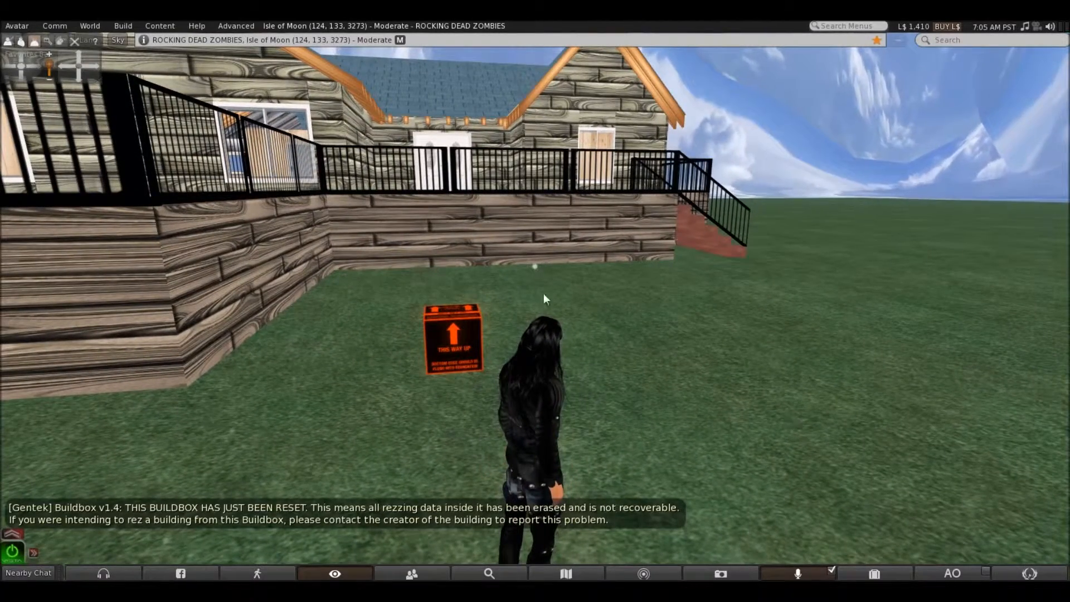
{"action": "left_click", "coordinate": [451, 331]}
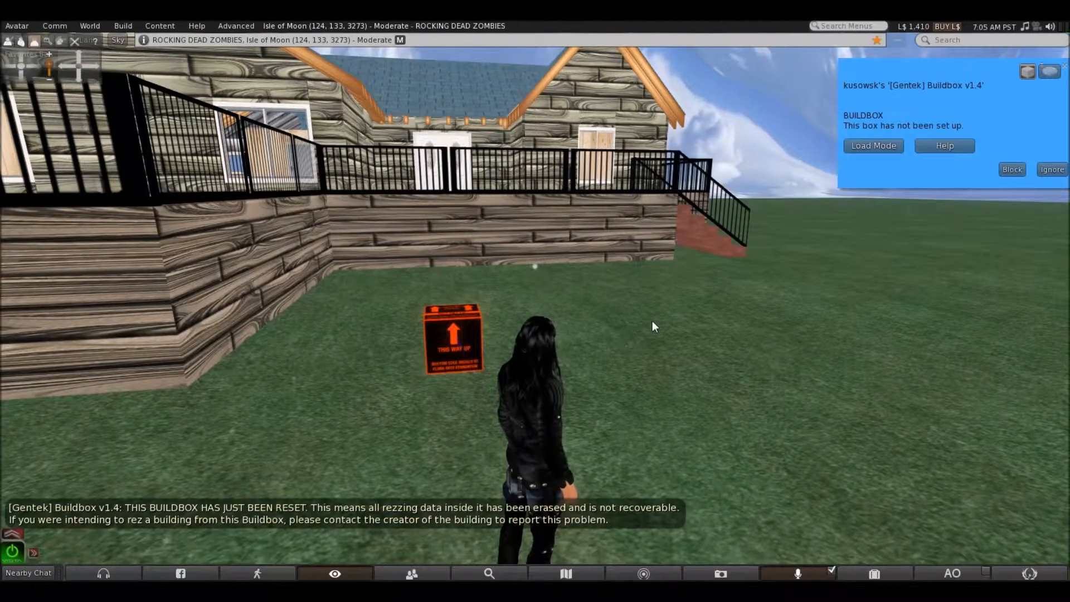
{"action": "left_click", "coordinate": [1065, 67]}
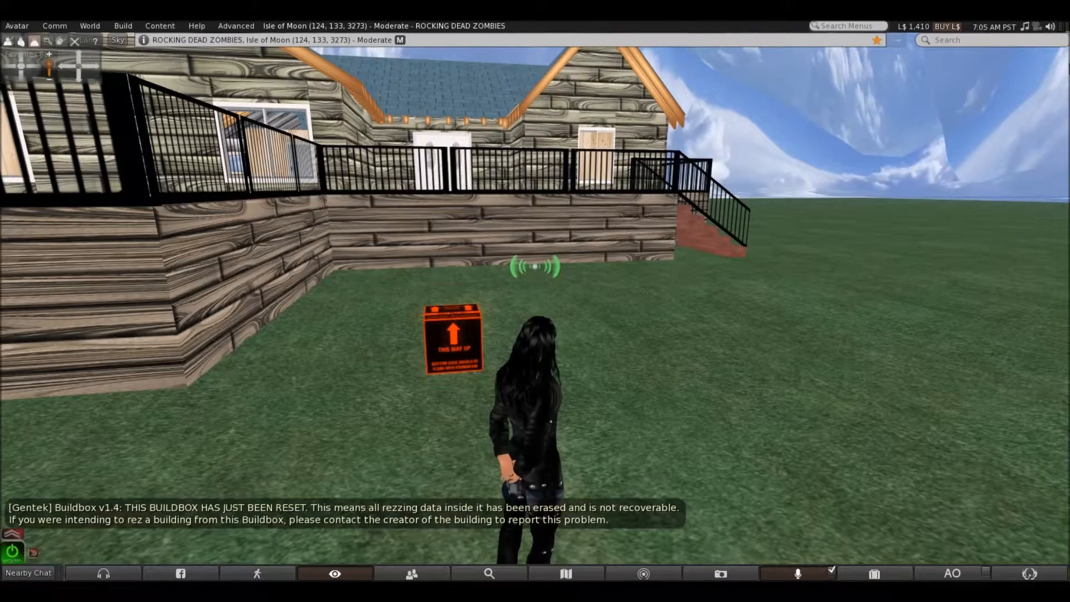
Fly above the house and examine the object names of the large deck section and the front-door deck section
{"action": "key", "text": "Page_Up"}
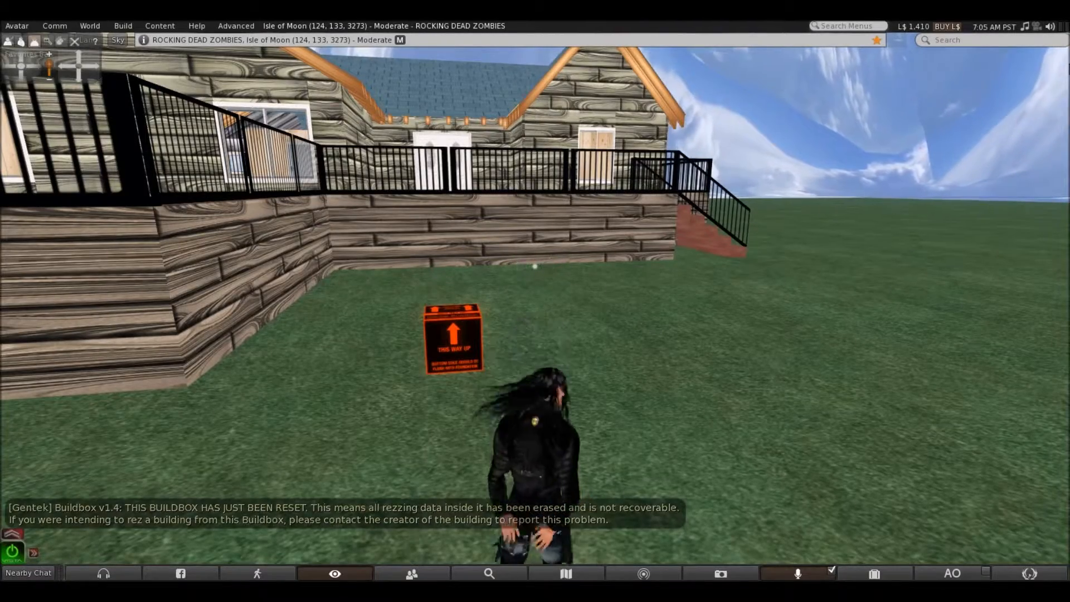
{"action": "key", "text": "Left"}
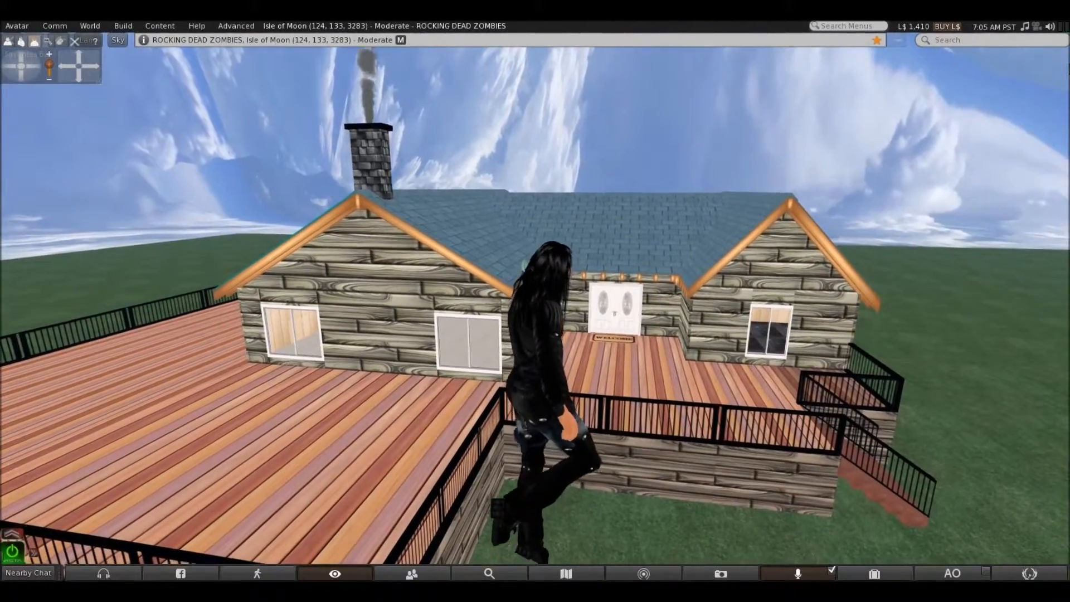
{"action": "right_click", "coordinate": [231, 425]}
{"action": "left_click", "coordinate": [242, 443]}
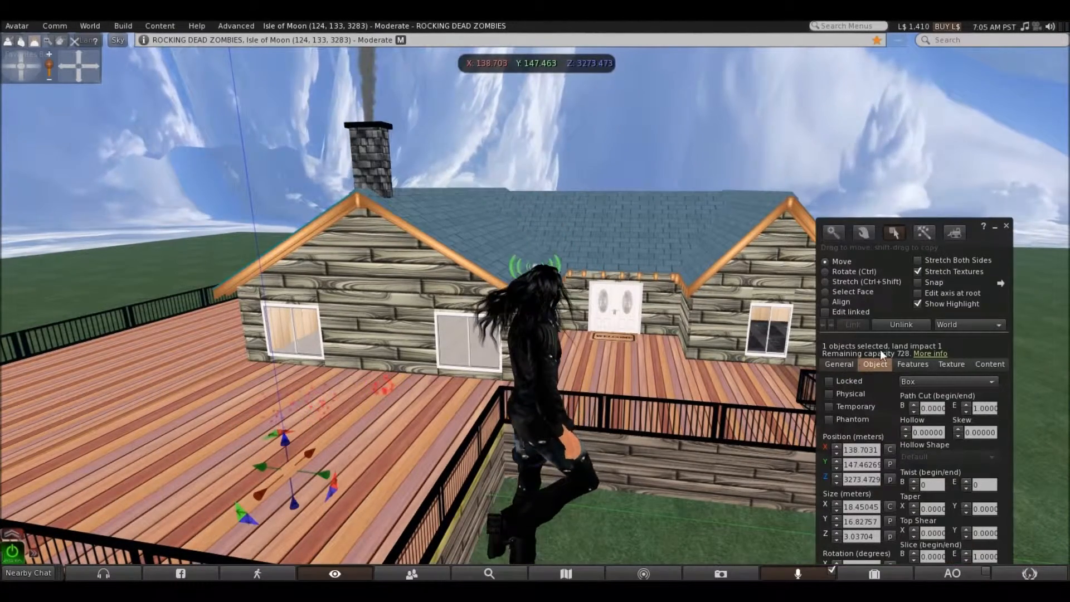
{"action": "left_click", "coordinate": [839, 364]}
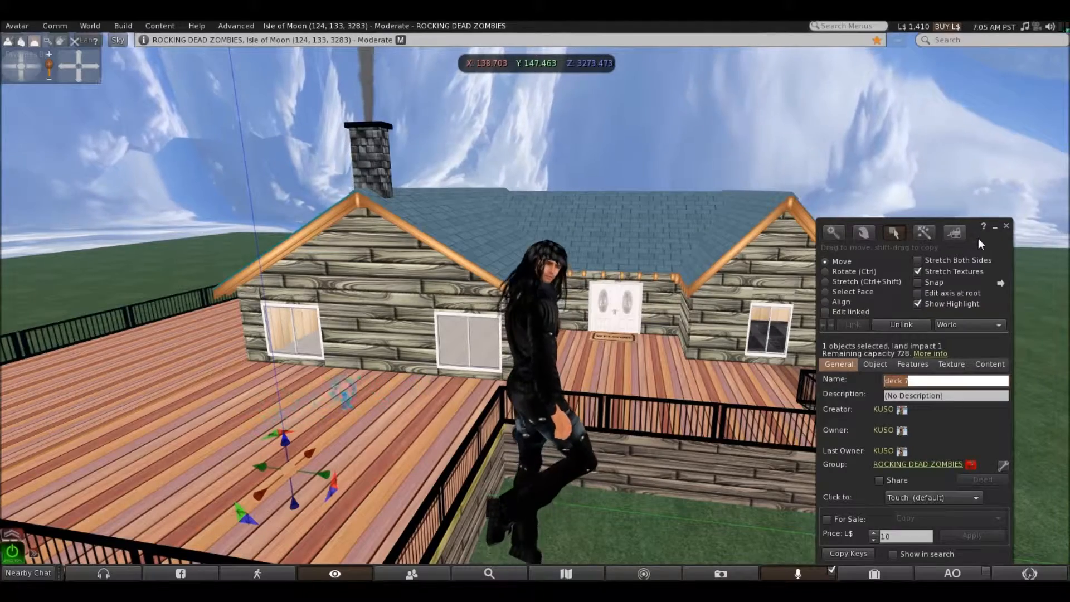
{"action": "left_click_drag", "start_coordinate": [978, 238], "coordinate": [850, 190]}
{"action": "left_click", "coordinate": [623, 383]}
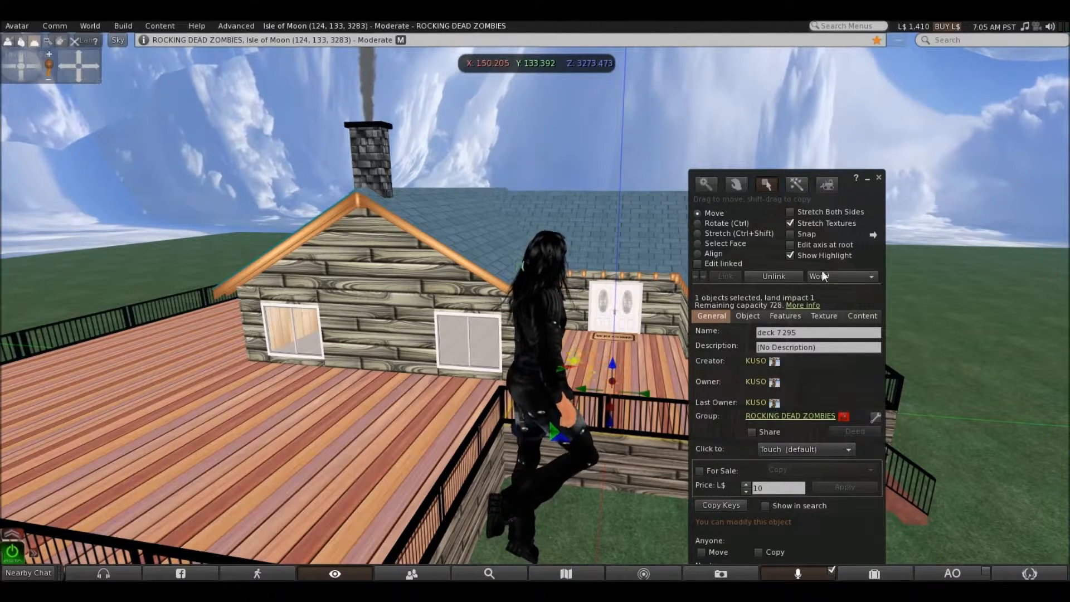
{"action": "left_click", "coordinate": [878, 177]}
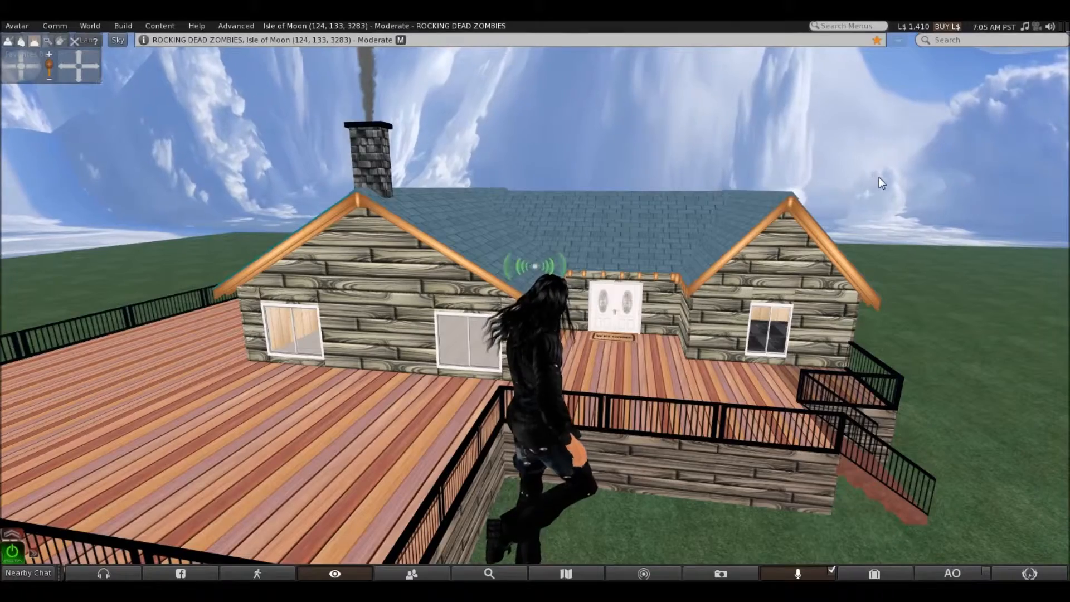
Back away from the house and switch the Buildbox on the grass to Load Mode
{"action": "key", "text": "Down"}
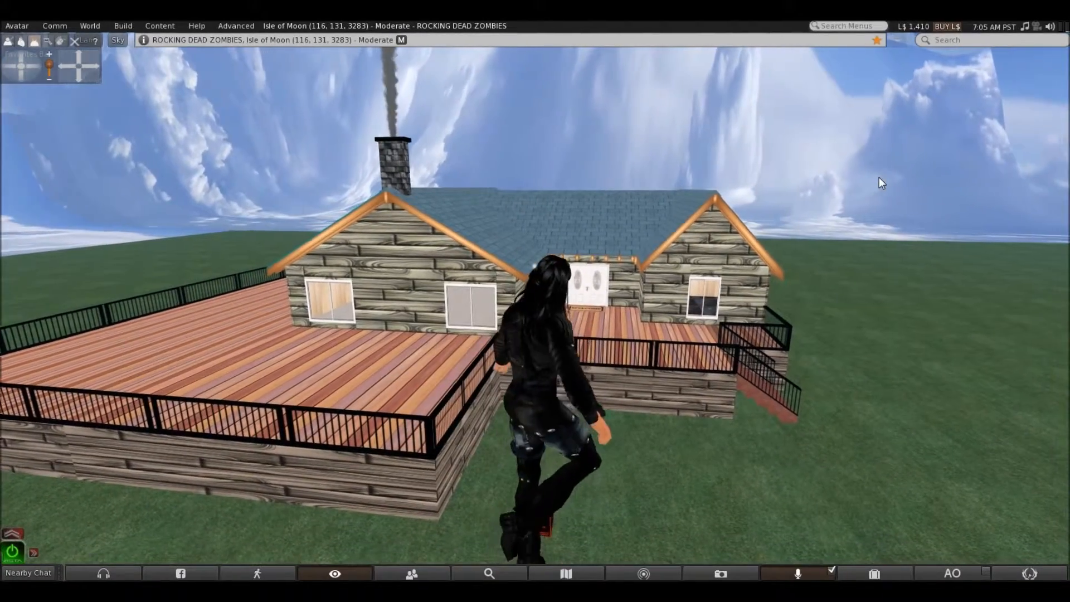
{"action": "key", "text": "Right"}
{"action": "left_click", "coordinate": [428, 527]}
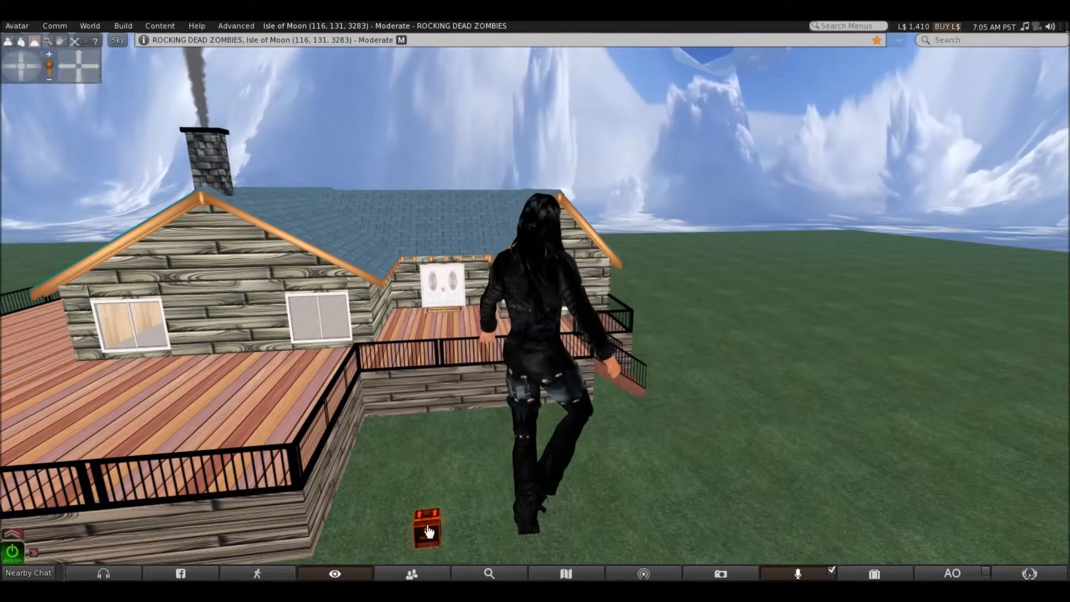
{"action": "left_click", "coordinate": [868, 143]}
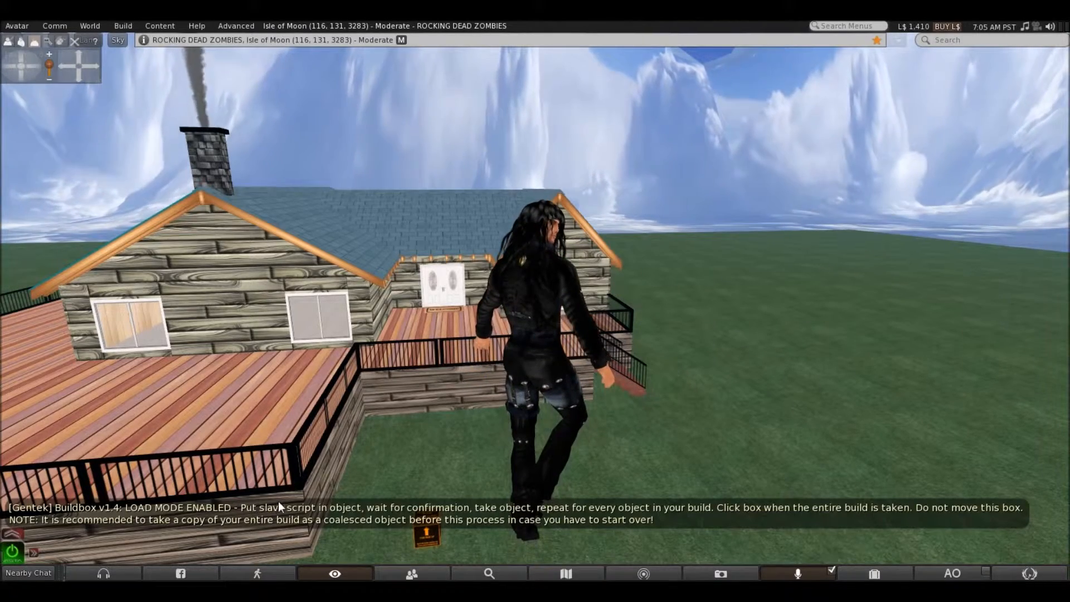
Add the _BUILDBOX-SLAVE script to the contents of the large front deck section and take that deck into the inventory
{"action": "left_click", "coordinate": [861, 573]}
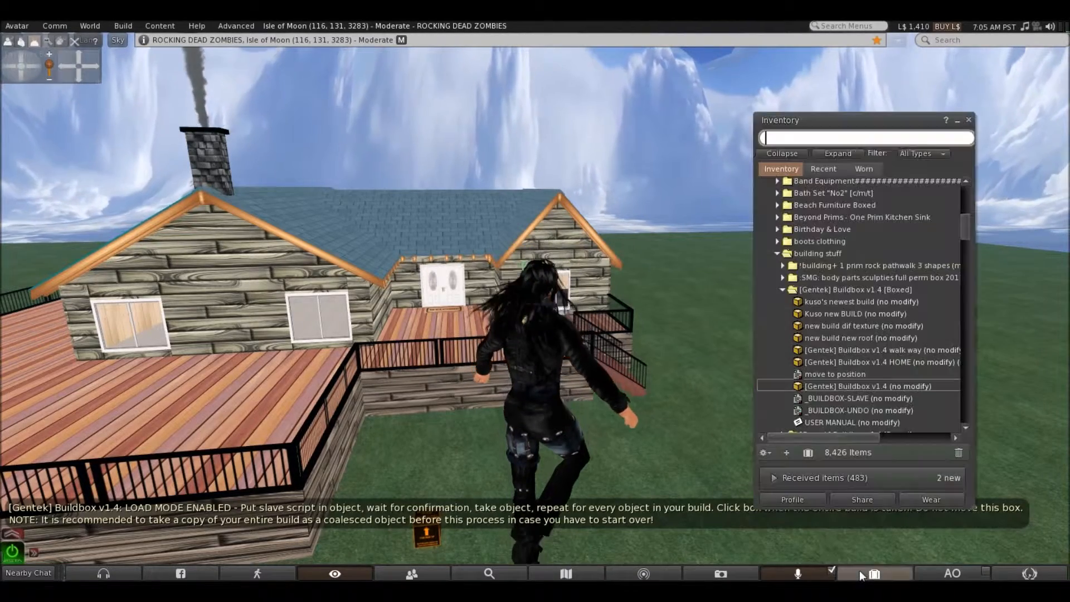
{"action": "scroll", "coordinate": [804, 313], "scroll_direction": "down", "scroll_amount": 3}
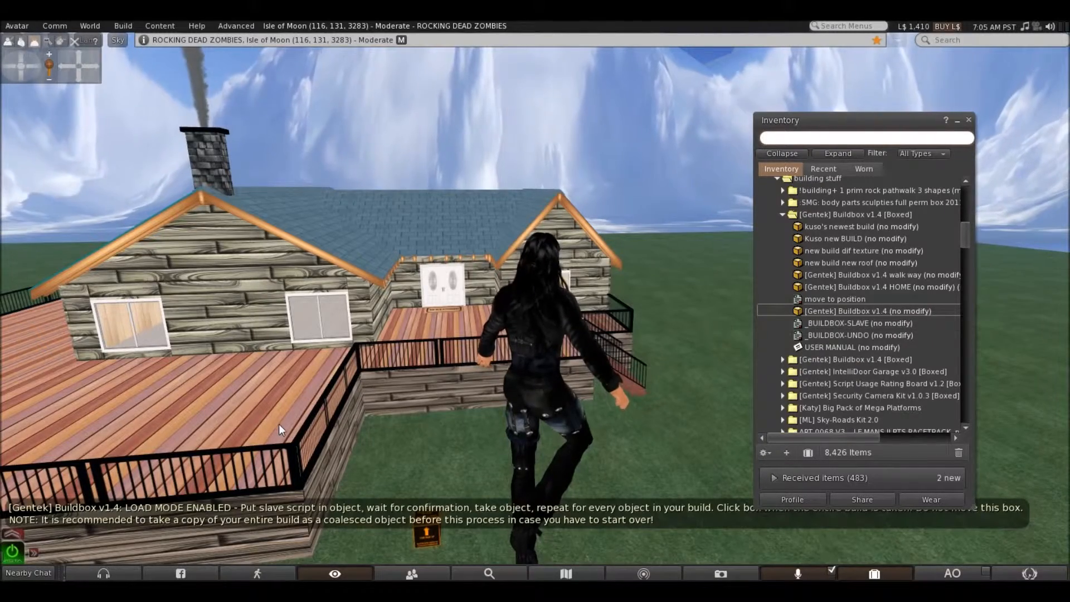
{"action": "right_click", "coordinate": [242, 409]}
{"action": "left_click", "coordinate": [261, 430]}
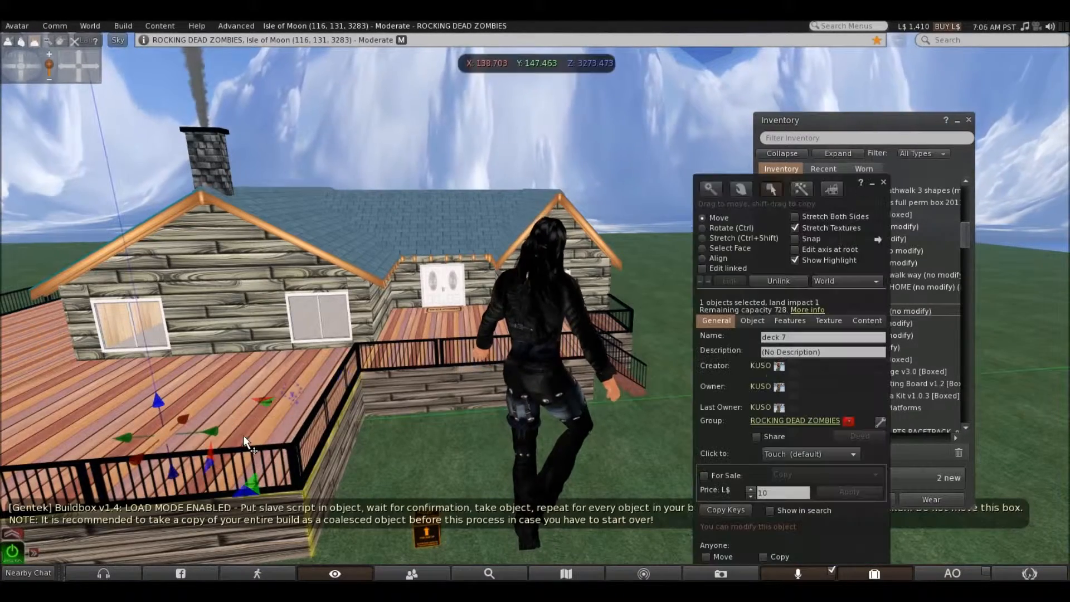
{"action": "left_click_drag", "start_coordinate": [861, 190], "coordinate": [720, 119]}
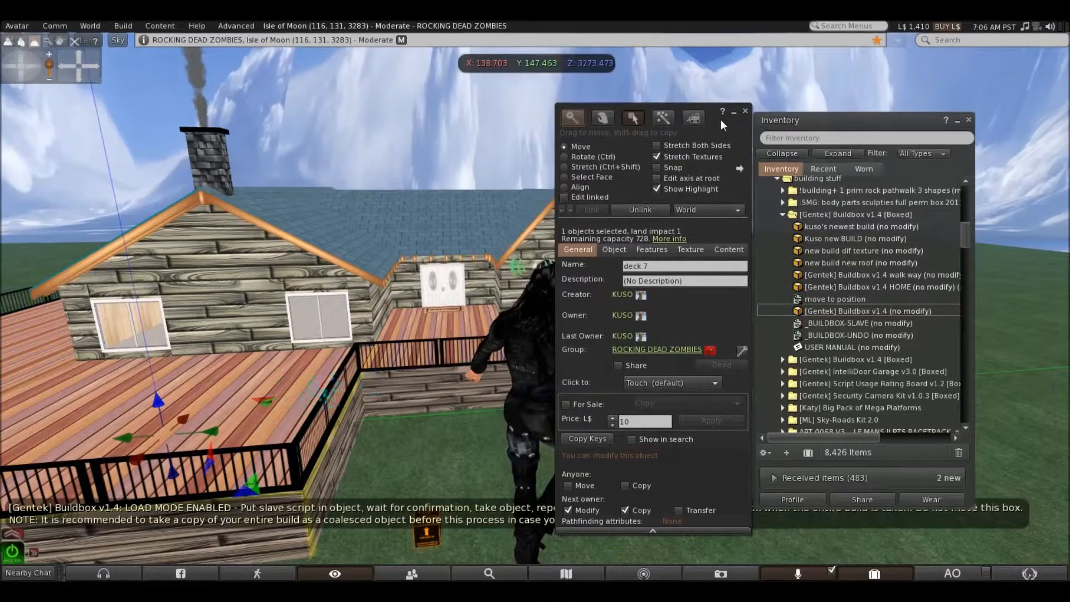
{"action": "left_click", "coordinate": [728, 248]}
{"action": "left_click_drag", "start_coordinate": [835, 322], "coordinate": [619, 299]}
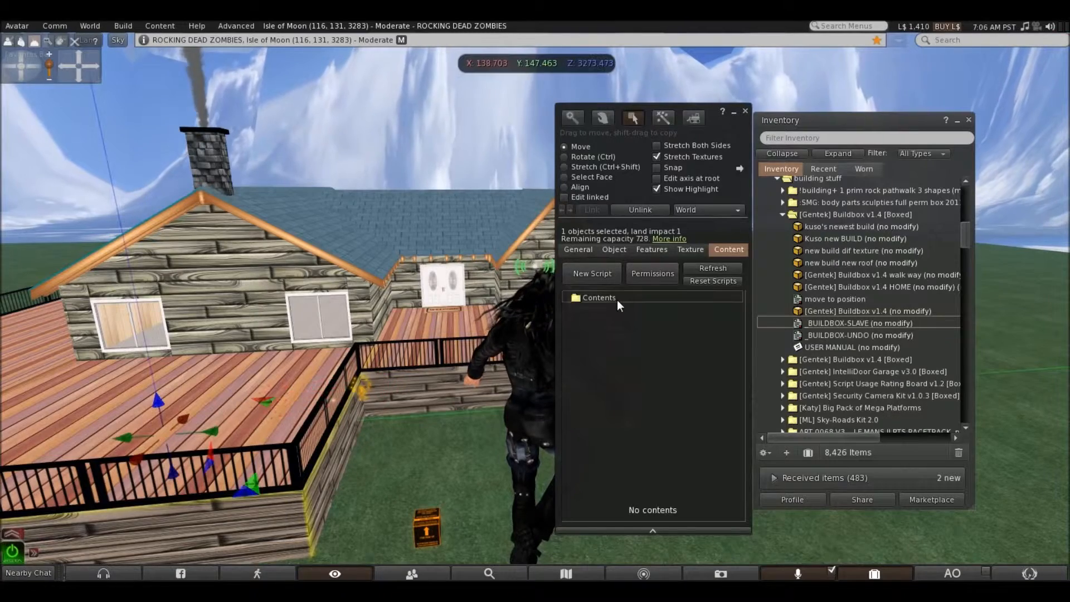
{"action": "left_click", "coordinate": [745, 112]}
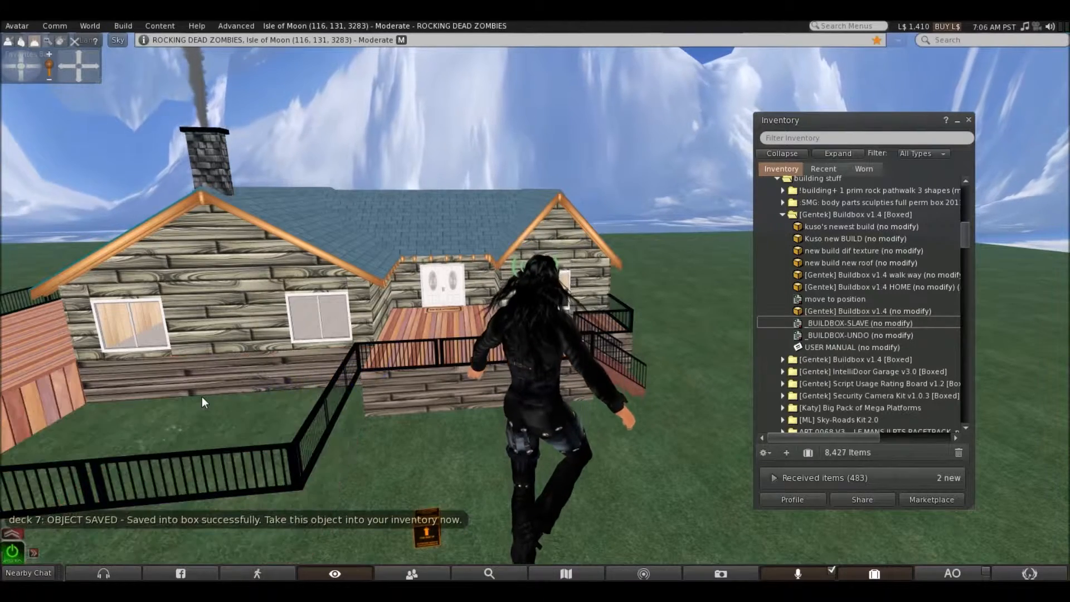
Add the _BUILDBOX-SLAVE script to the deck section by the front door and take that section into the inventory
{"action": "right_click", "coordinate": [411, 390]}
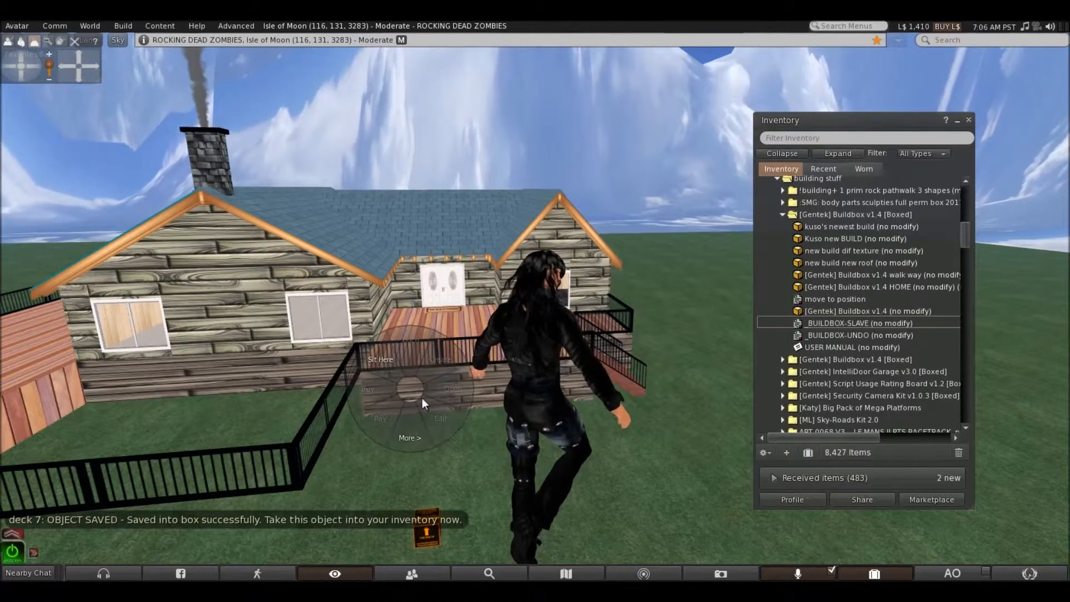
{"action": "left_click", "coordinate": [432, 408]}
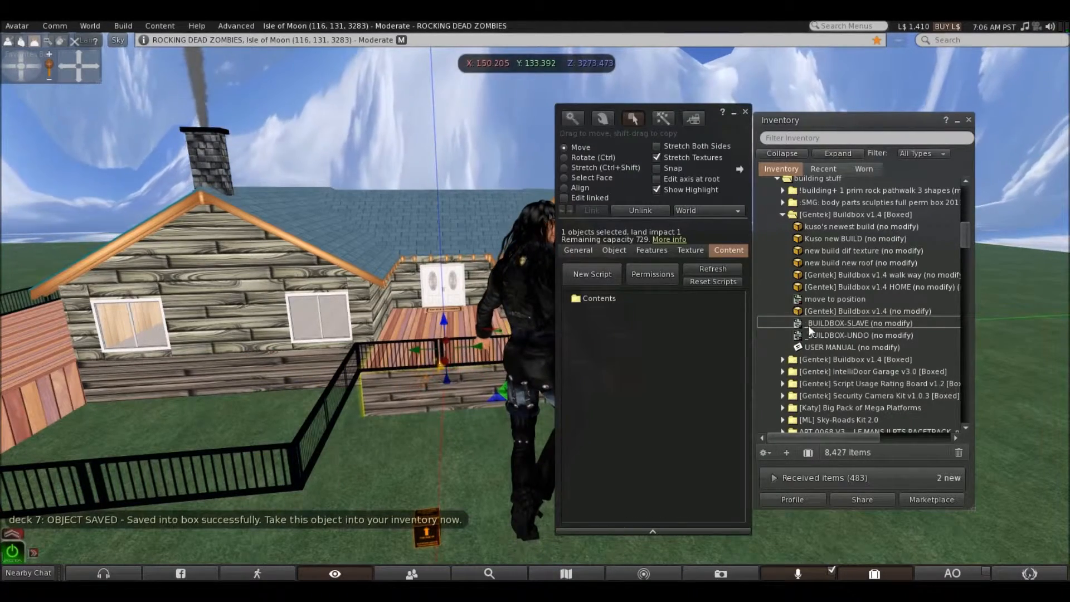
{"action": "left_click_drag", "start_coordinate": [803, 324], "coordinate": [624, 300]}
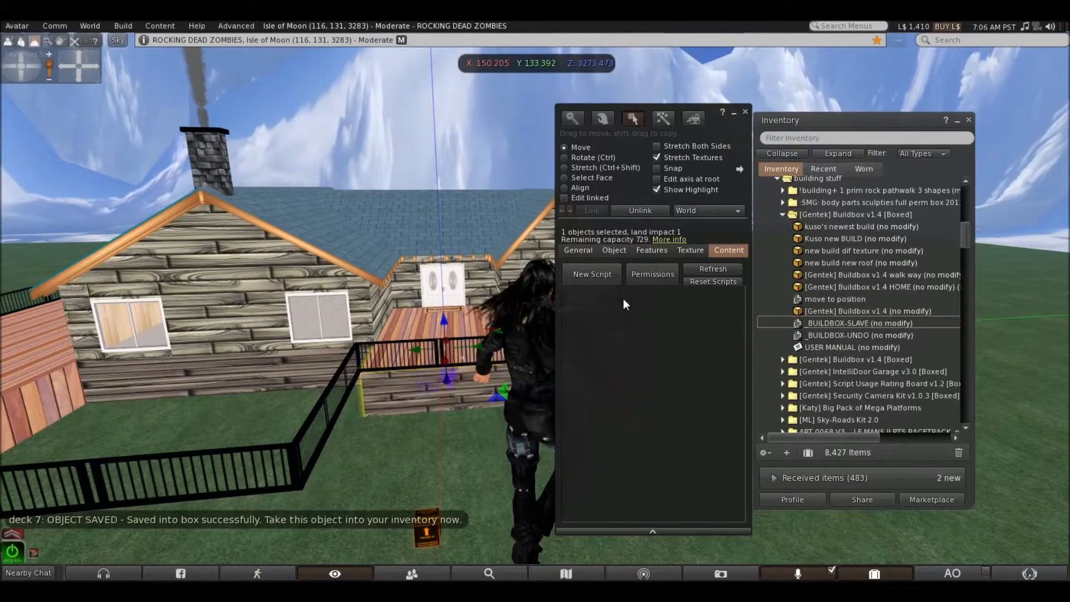
{"action": "left_click", "coordinate": [745, 111]}
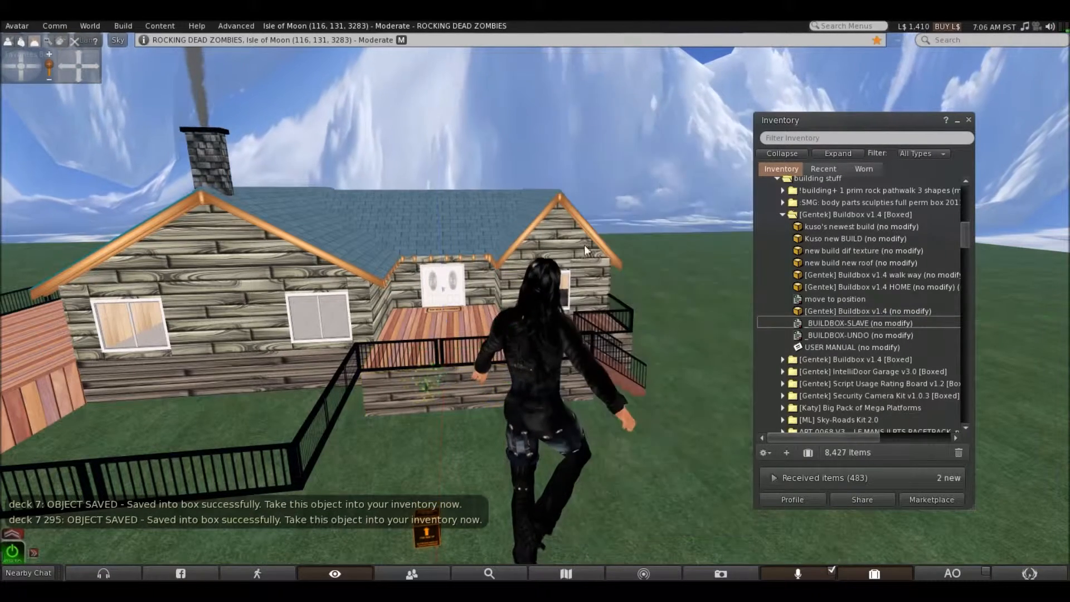
{"action": "right_click", "coordinate": [455, 380]}
{"action": "left_click", "coordinate": [426, 382]}
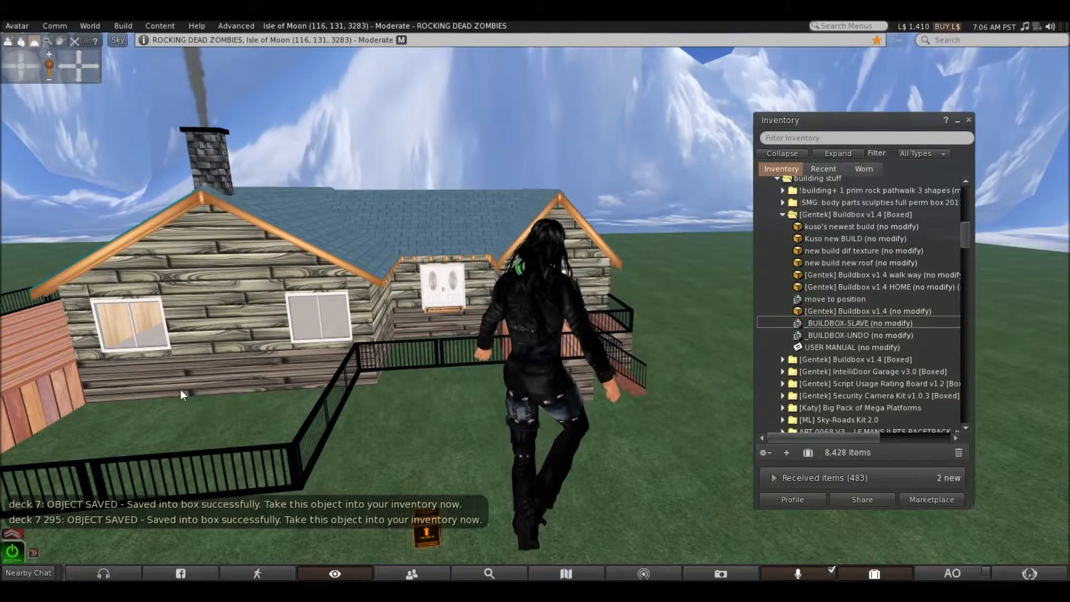
Add the _BUILDBOX-SLAVE script to the deck section along the side of the house and take it into the inventory
{"action": "scroll", "coordinate": [199, 374], "scroll_direction": "down", "scroll_amount": 3}
{"action": "right_click", "coordinate": [62, 417]}
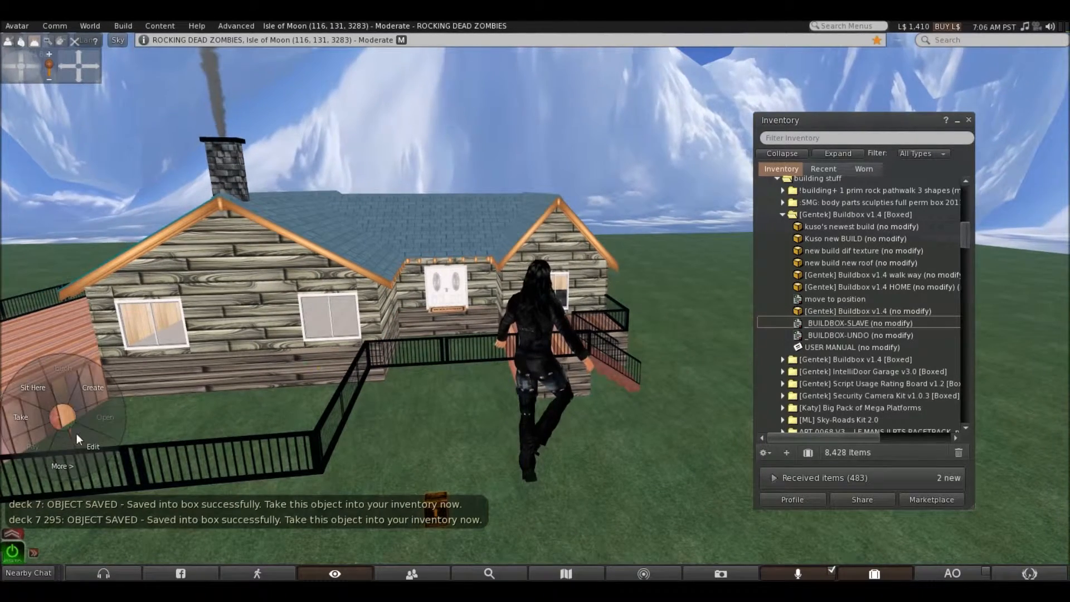
{"action": "left_click", "coordinate": [76, 434]}
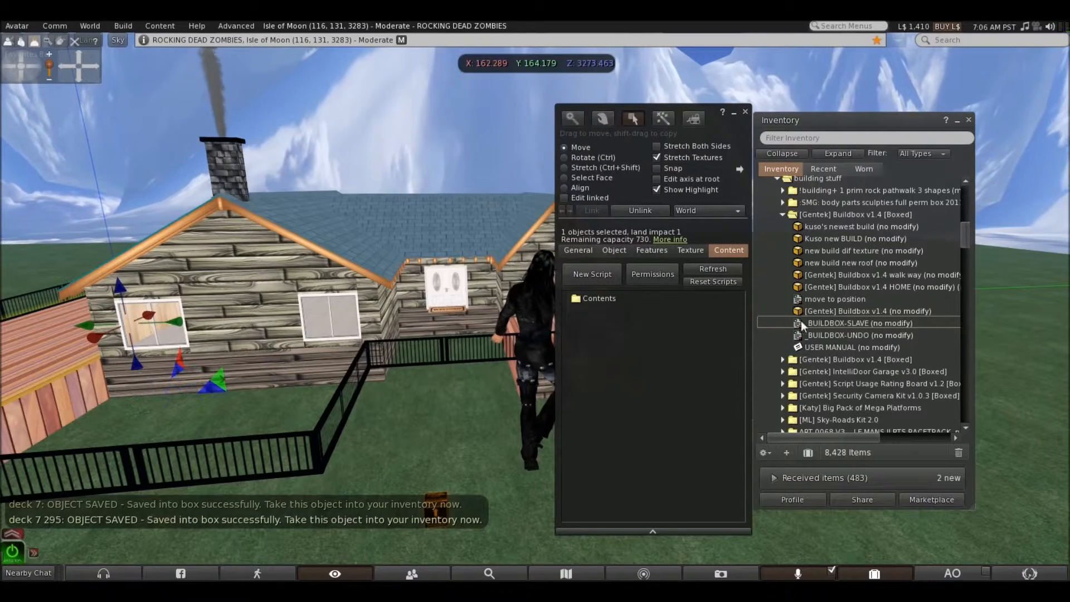
{"action": "left_click_drag", "start_coordinate": [814, 321], "coordinate": [613, 300]}
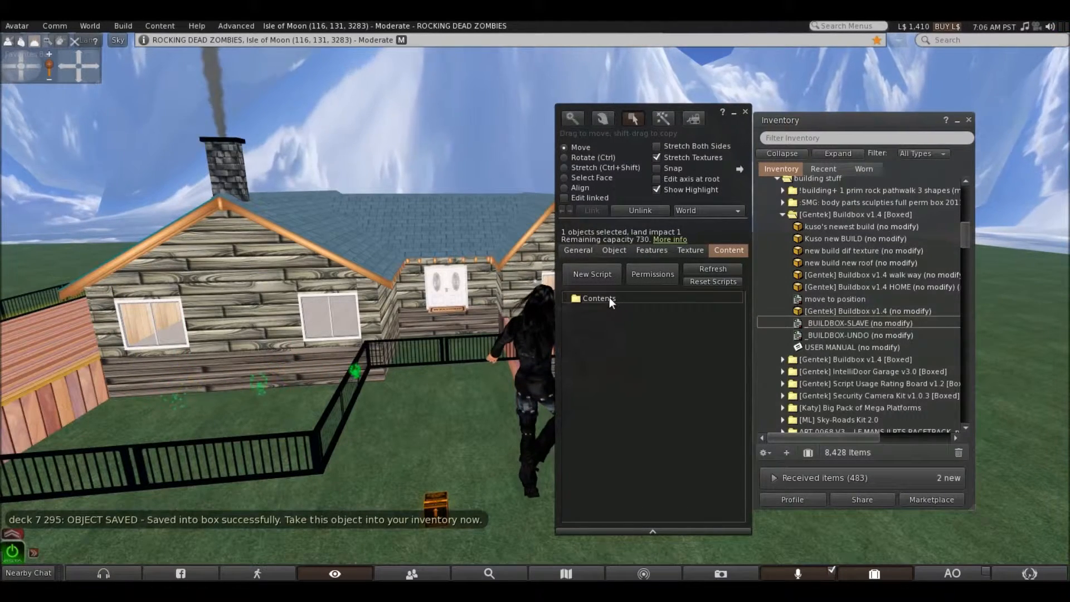
{"action": "left_click", "coordinate": [745, 113]}
{"action": "right_click", "coordinate": [62, 396]}
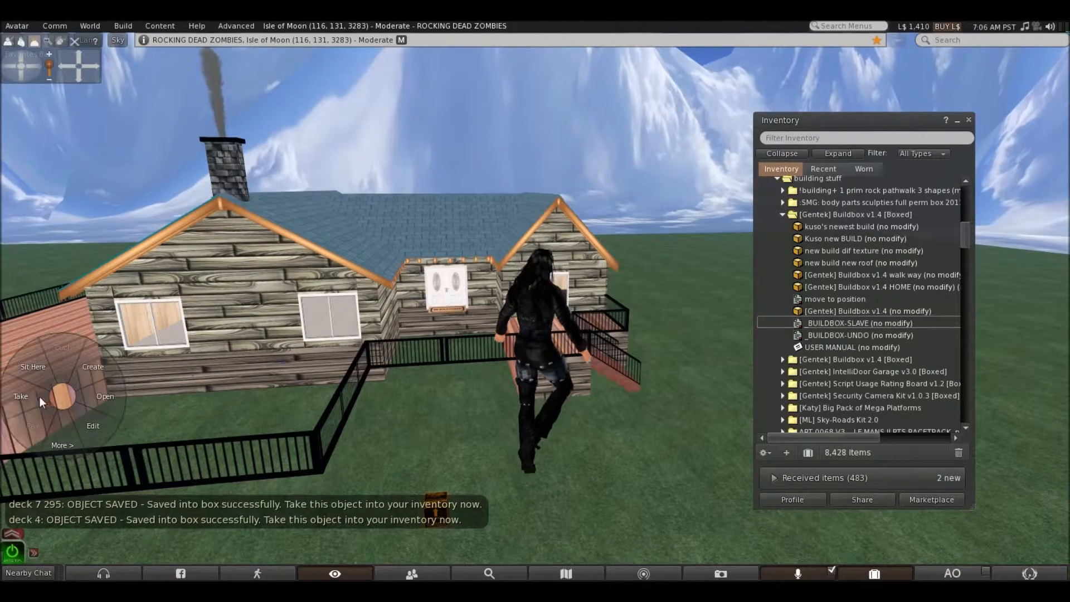
{"action": "left_click", "coordinate": [25, 396]}
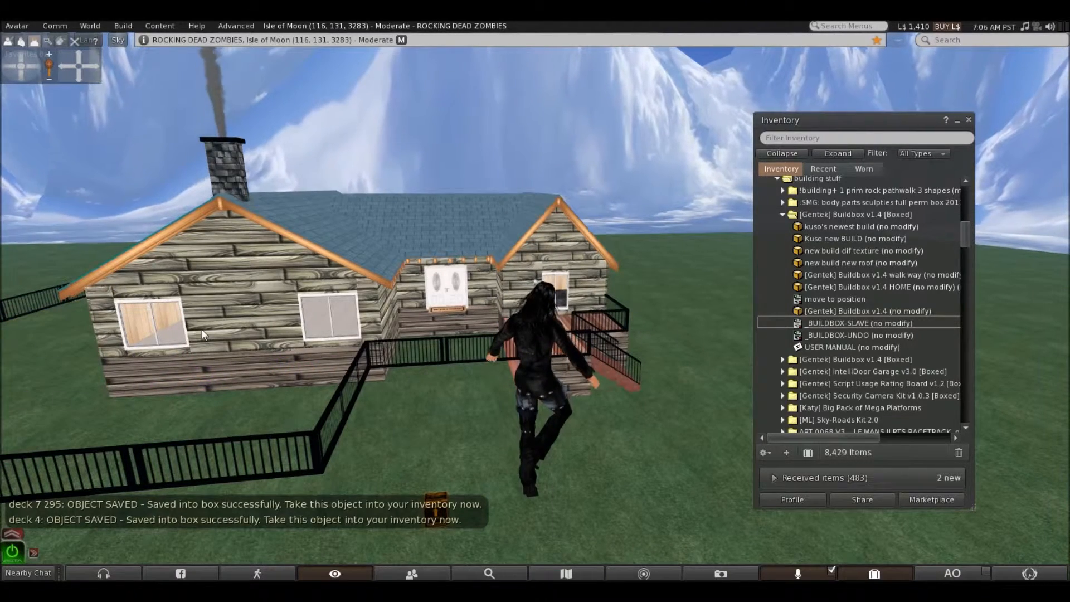
Add the _BUILDBOX-SLAVE script to the contents of the main house walls and take the house into the inventory
{"action": "right_click", "coordinate": [232, 328]}
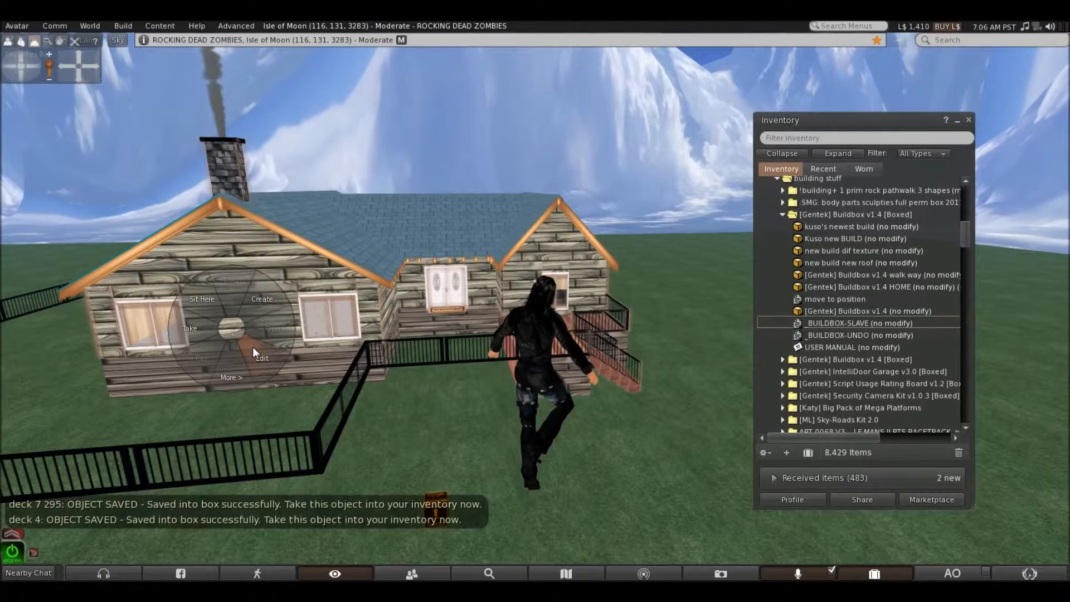
{"action": "left_click", "coordinate": [253, 346]}
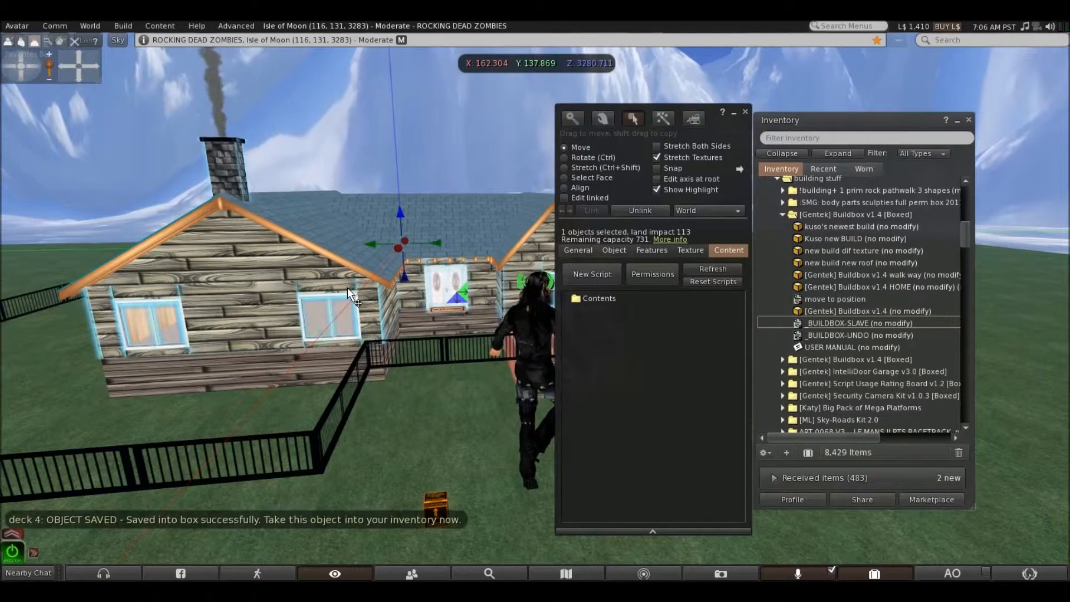
{"action": "left_click_drag", "start_coordinate": [825, 322], "coordinate": [621, 299]}
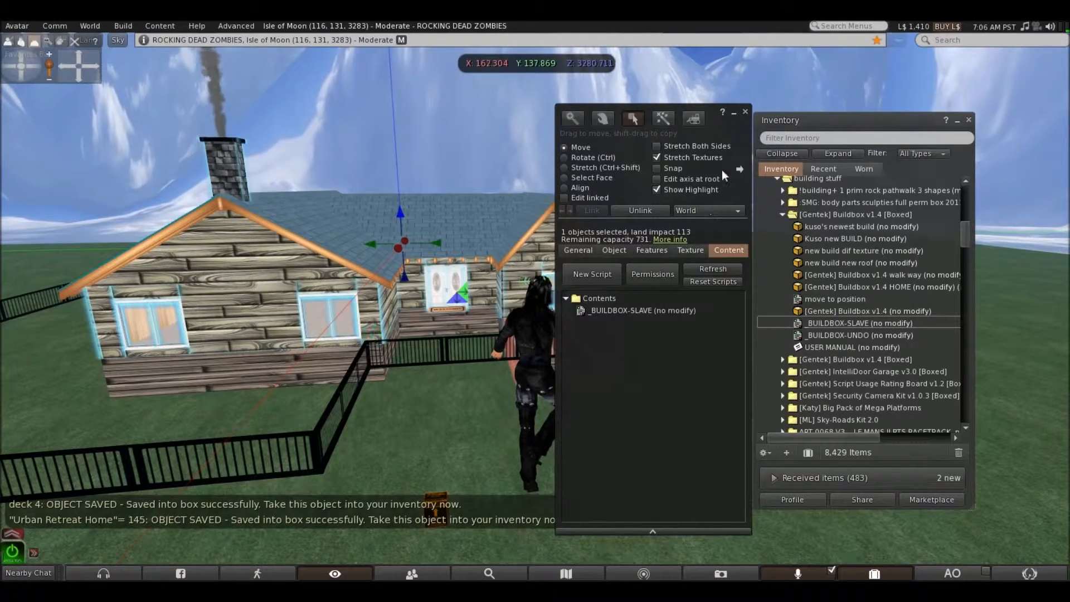
{"action": "left_click", "coordinate": [745, 112]}
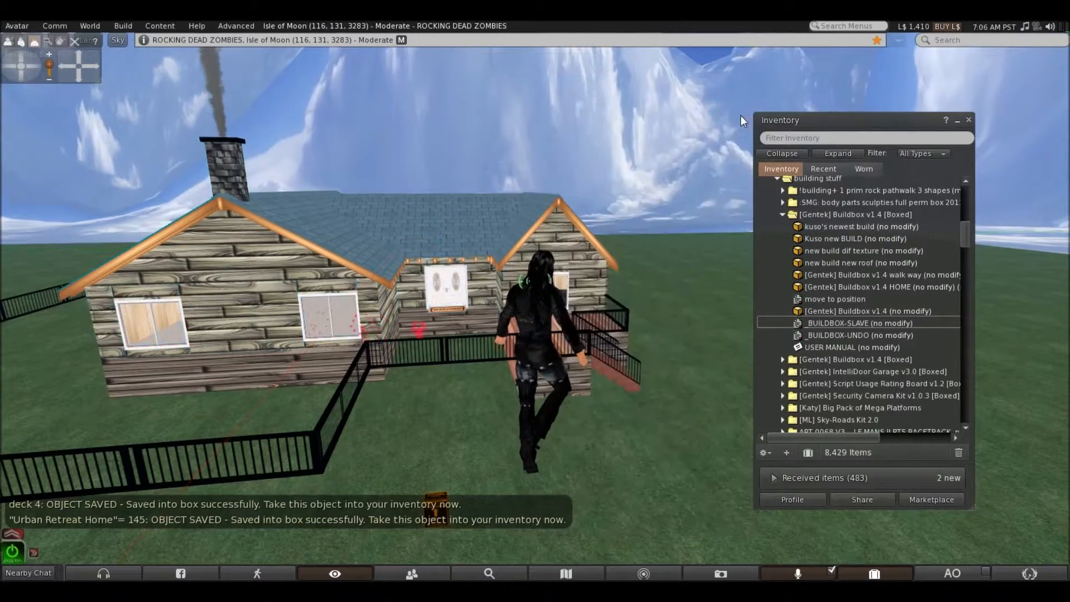
{"action": "right_click", "coordinate": [256, 319]}
{"action": "left_click", "coordinate": [225, 318]}
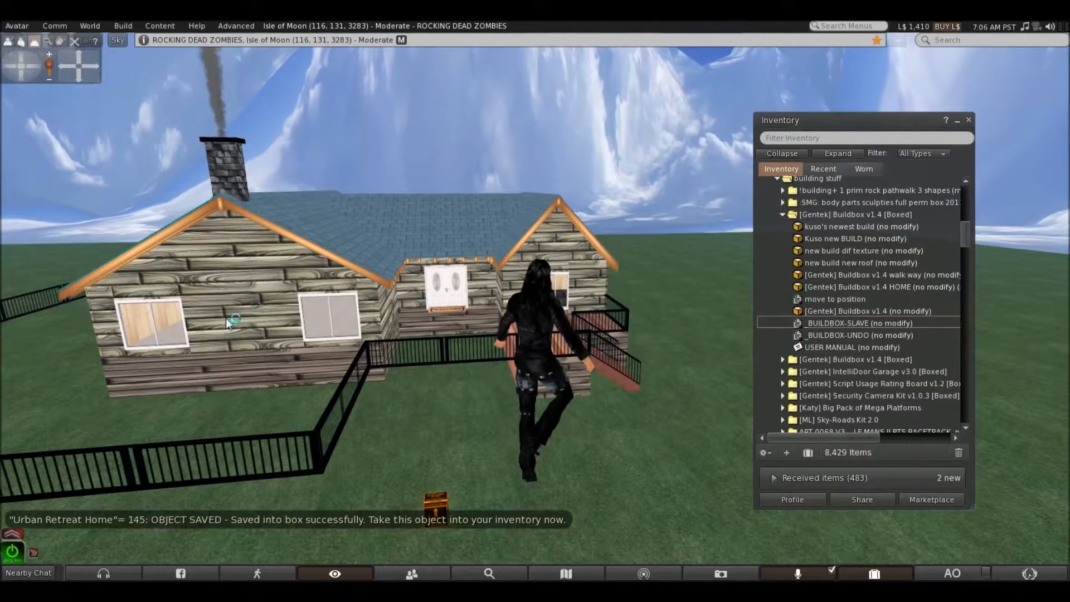
Add the _BUILDBOX-SLAVE script to the large center foundation under the house and take that foundation into the inventory
{"action": "right_click", "coordinate": [290, 358]}
{"action": "left_click", "coordinate": [304, 365]}
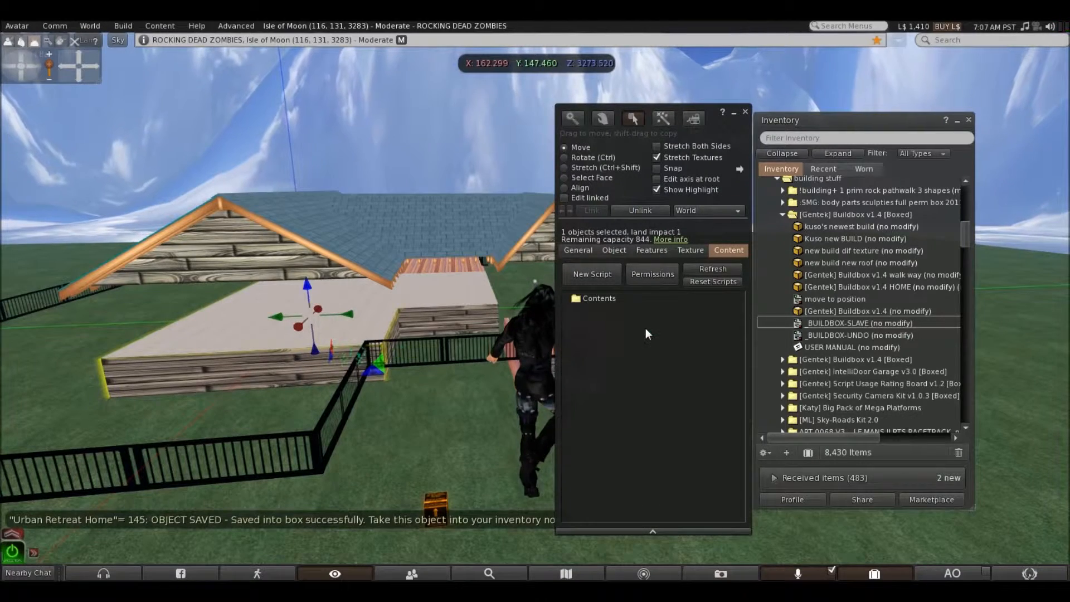
{"action": "left_click_drag", "start_coordinate": [845, 328], "coordinate": [643, 300]}
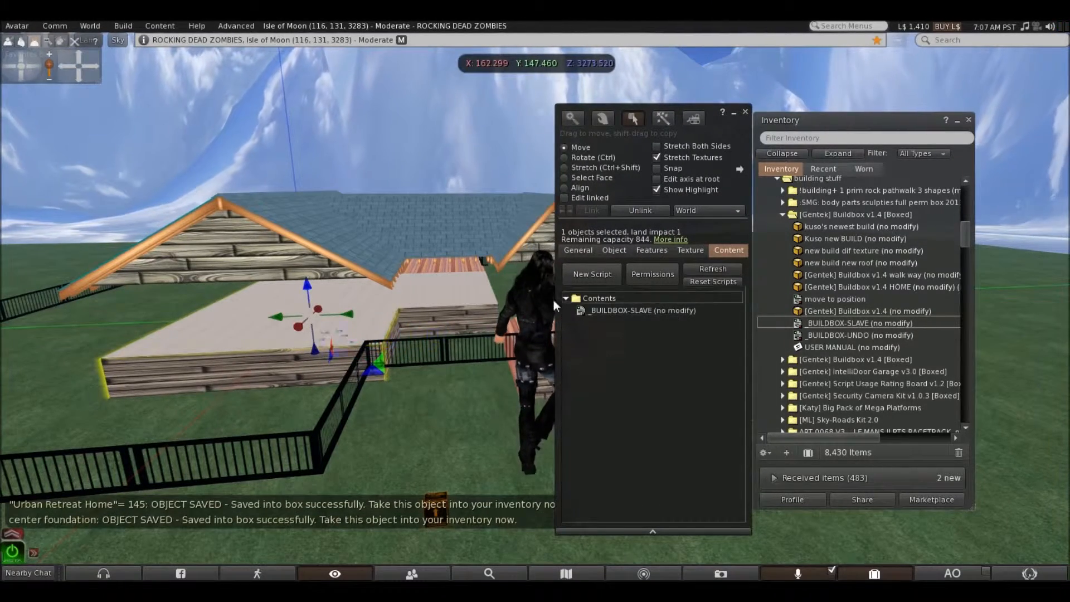
{"action": "left_click", "coordinate": [746, 111]}
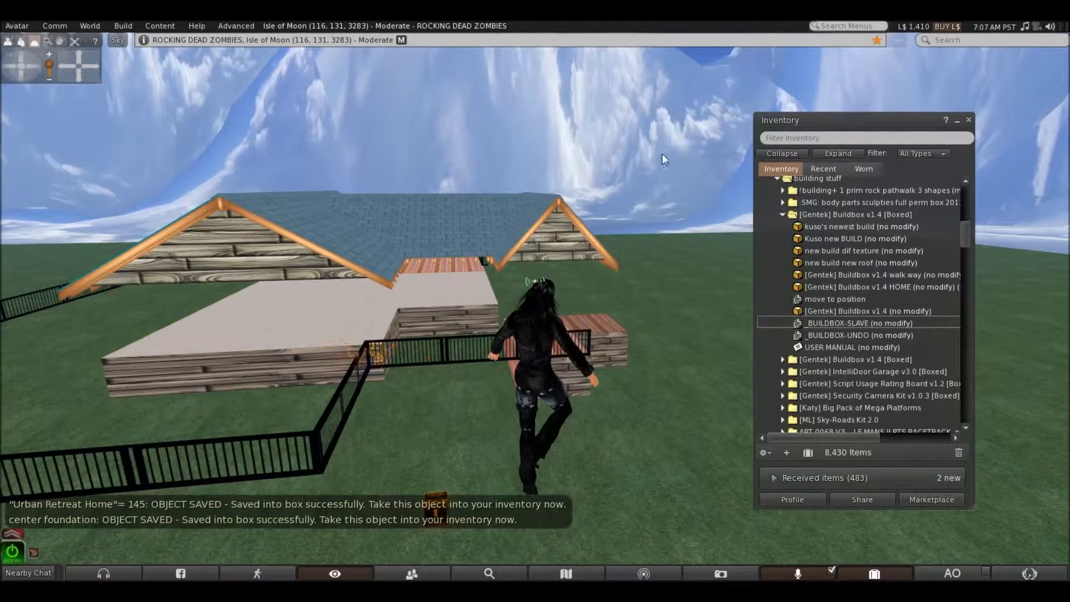
{"action": "right_click", "coordinate": [298, 330]}
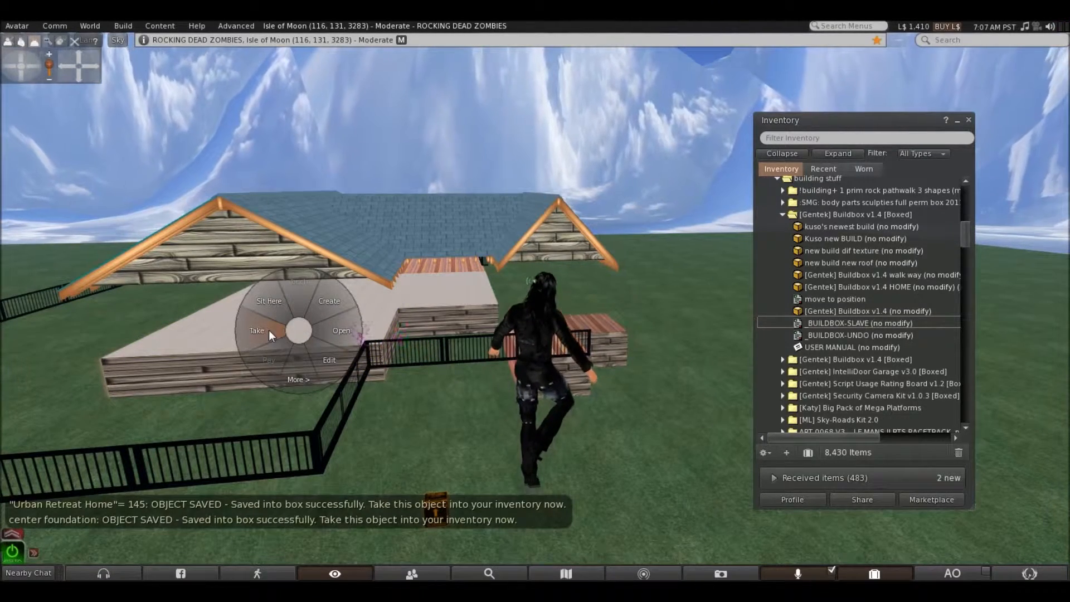
{"action": "left_click", "coordinate": [269, 330]}
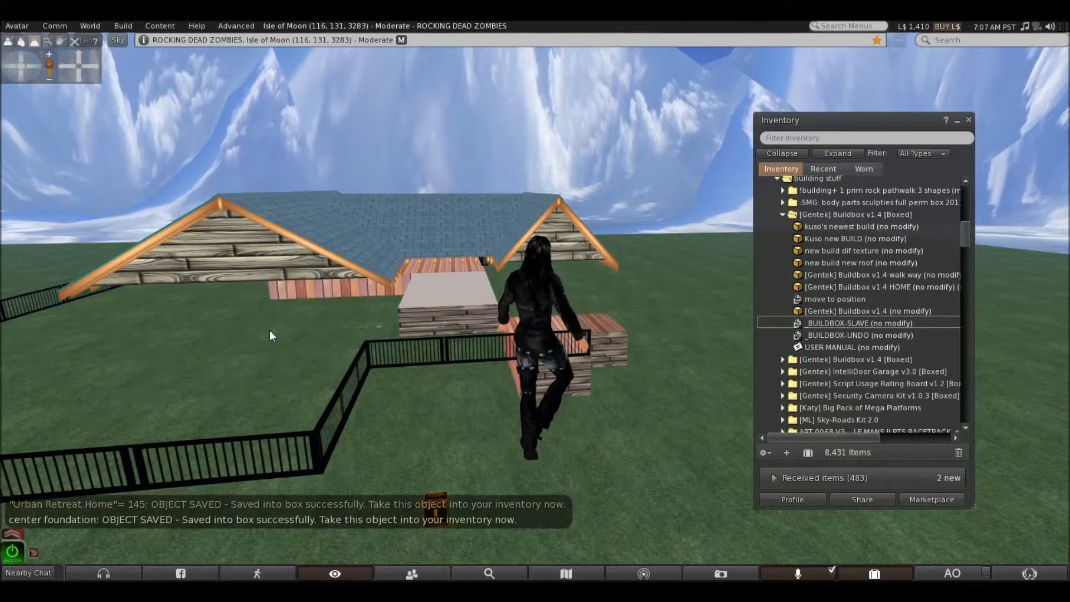
Add the _BUILDBOX-SLAVE script to the smaller right foundation block and take it into the inventory
{"action": "right_click", "coordinate": [444, 305]}
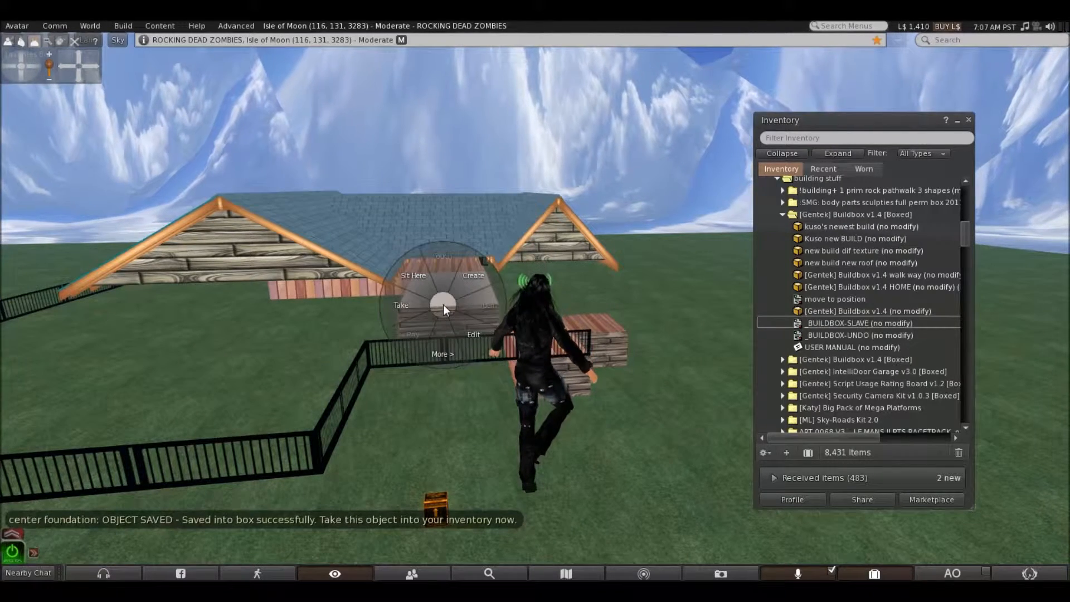
{"action": "left_click", "coordinate": [464, 323]}
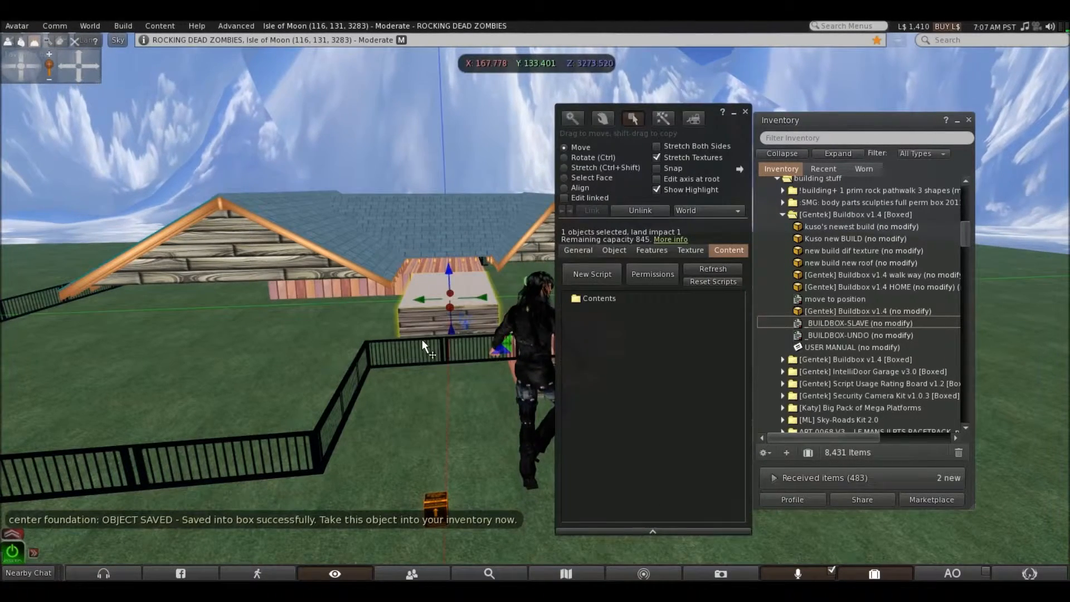
{"action": "left_click_drag", "start_coordinate": [825, 322], "coordinate": [612, 300]}
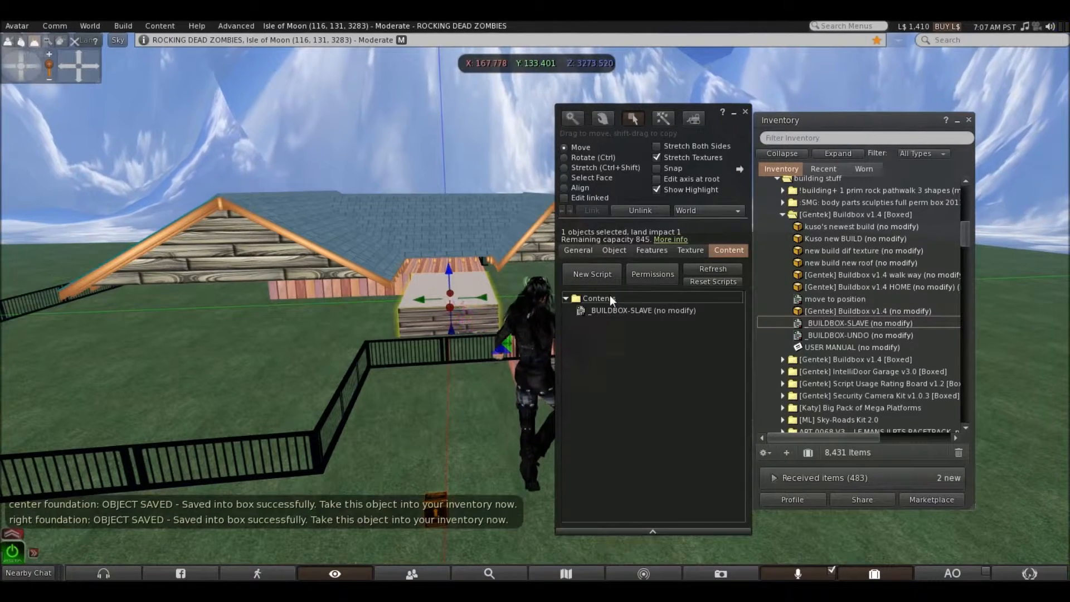
{"action": "left_click", "coordinate": [745, 112]}
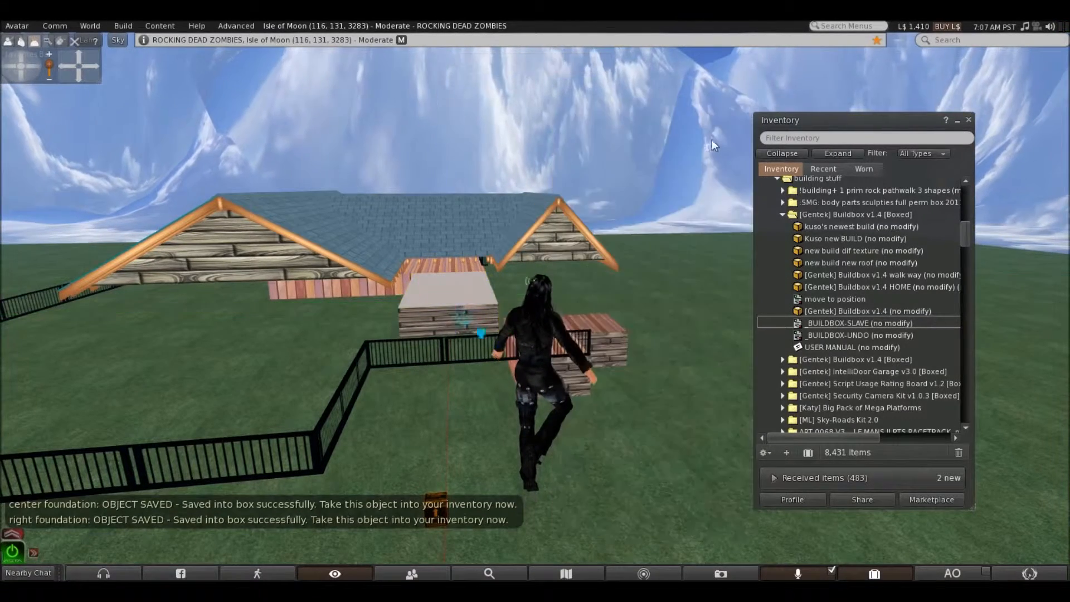
{"action": "right_click", "coordinate": [460, 298]}
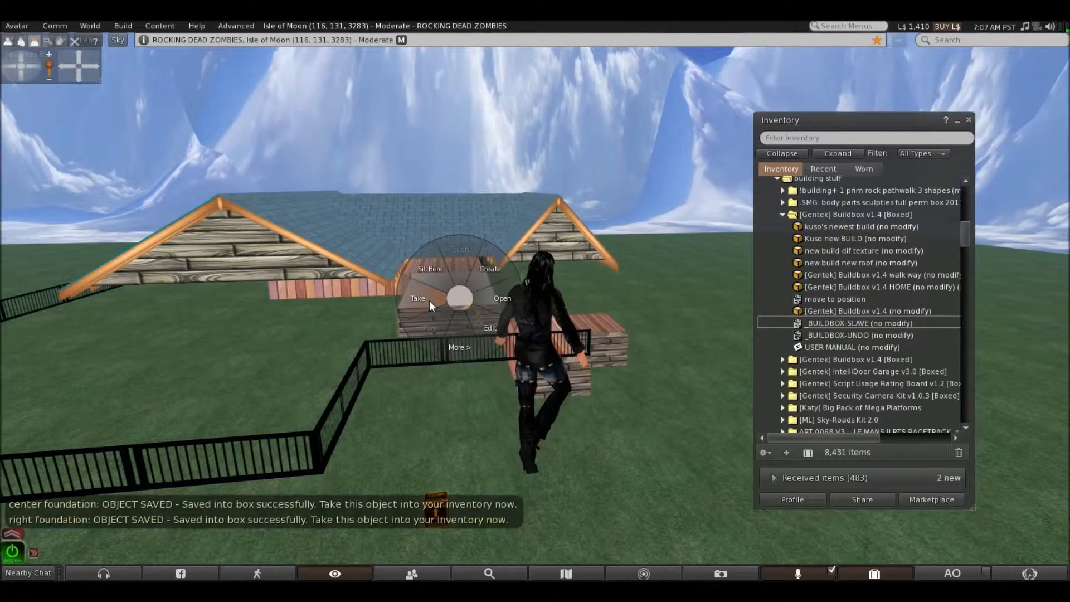
{"action": "left_click", "coordinate": [430, 301]}
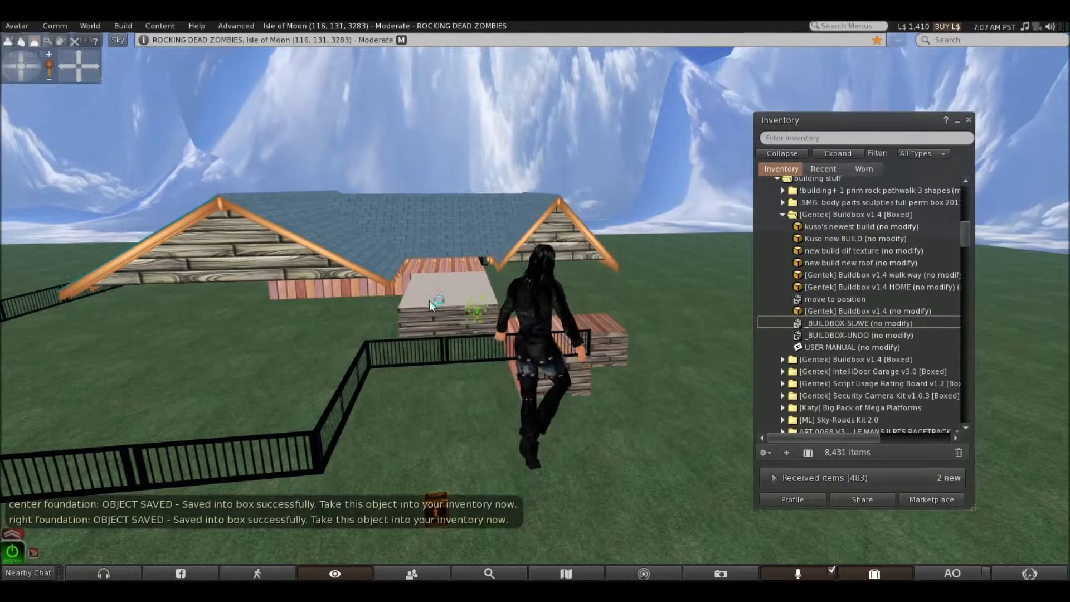
Add the _BUILDBOX-SLAVE script to the farther of the two small front deck blocks and take it into the inventory
{"action": "right_click", "coordinate": [608, 340]}
{"action": "left_click", "coordinate": [631, 365]}
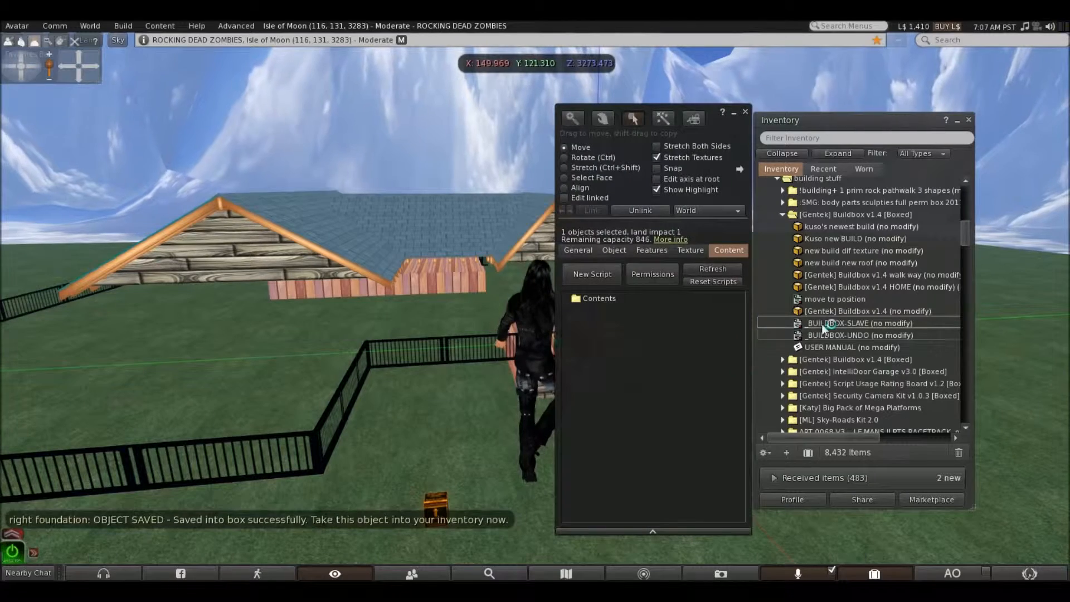
{"action": "left_click_drag", "start_coordinate": [823, 328], "coordinate": [618, 301]}
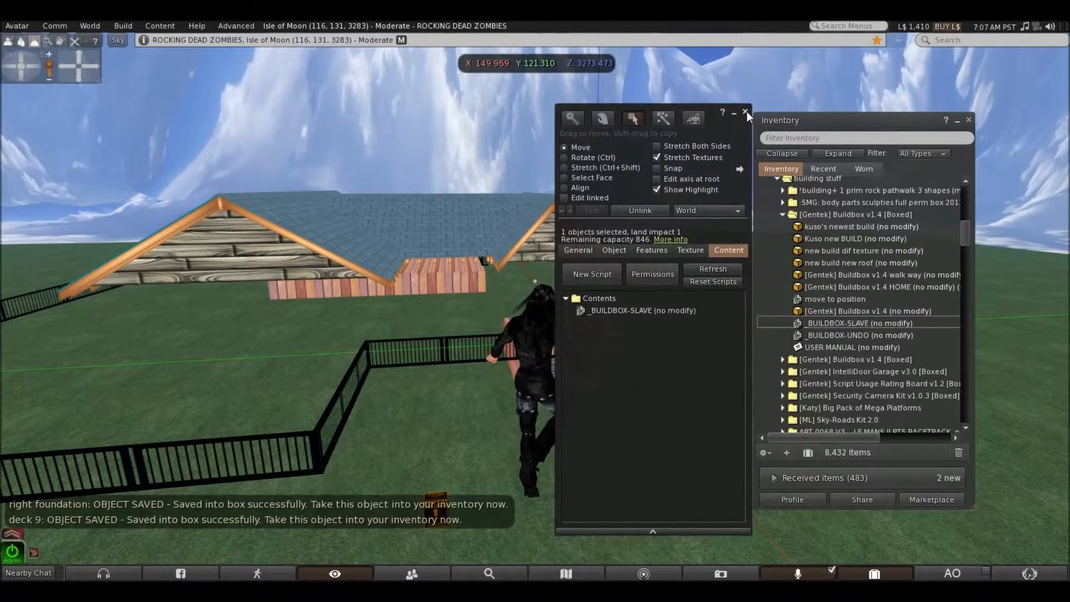
{"action": "left_click", "coordinate": [746, 112]}
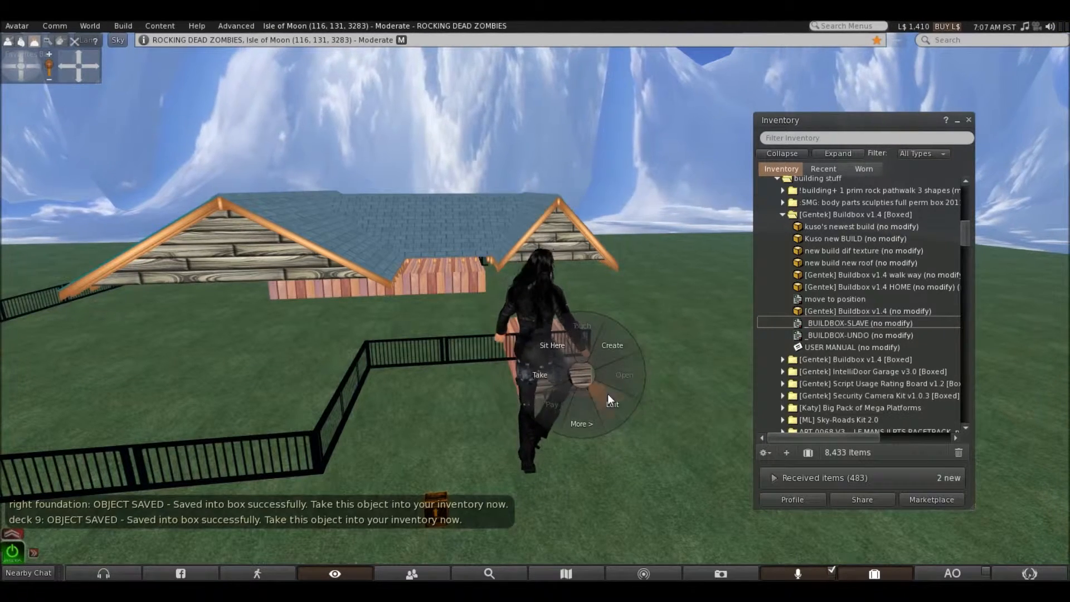
Add the _BUILDBOX-SLAVE script to the remaining small front deck block and take it into the inventory
{"action": "left_click", "coordinate": [607, 393]}
{"action": "left_click_drag", "start_coordinate": [814, 323], "coordinate": [610, 299]}
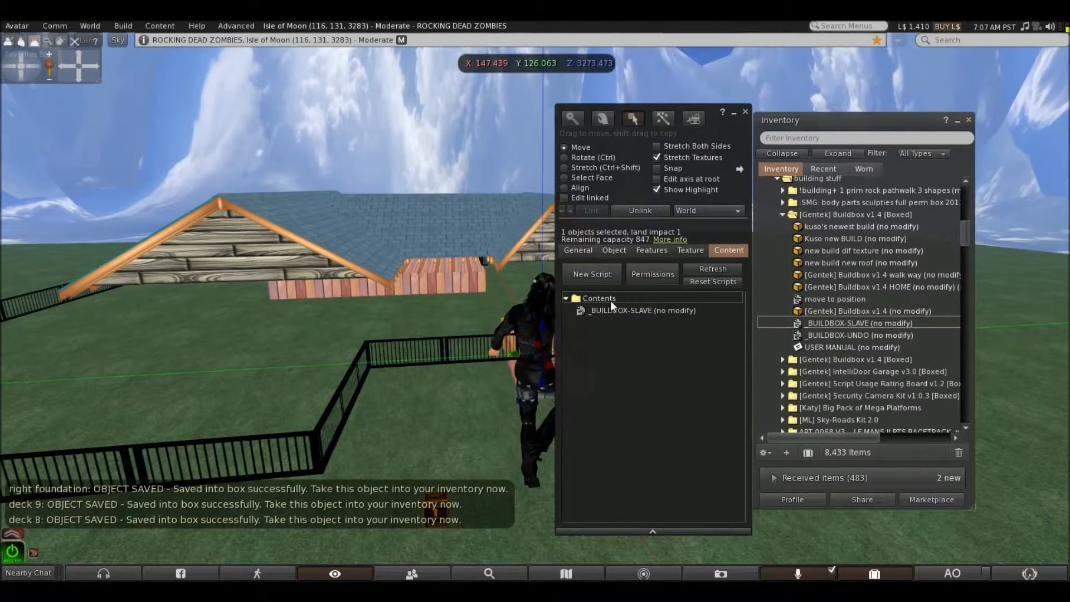
{"action": "left_click", "coordinate": [746, 111]}
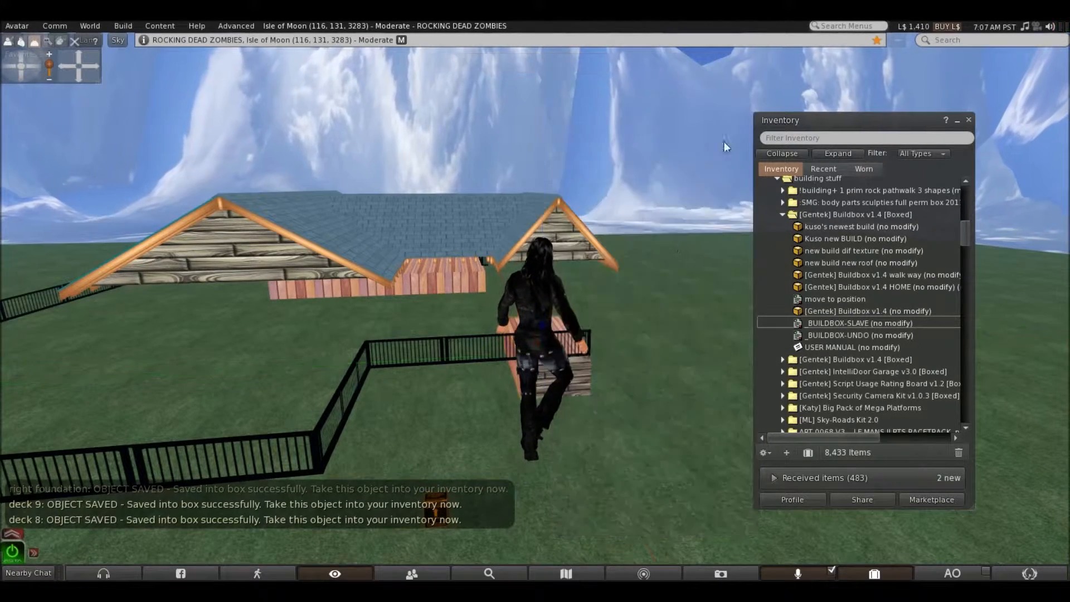
{"action": "right_click", "coordinate": [583, 375]}
{"action": "left_click", "coordinate": [558, 374]}
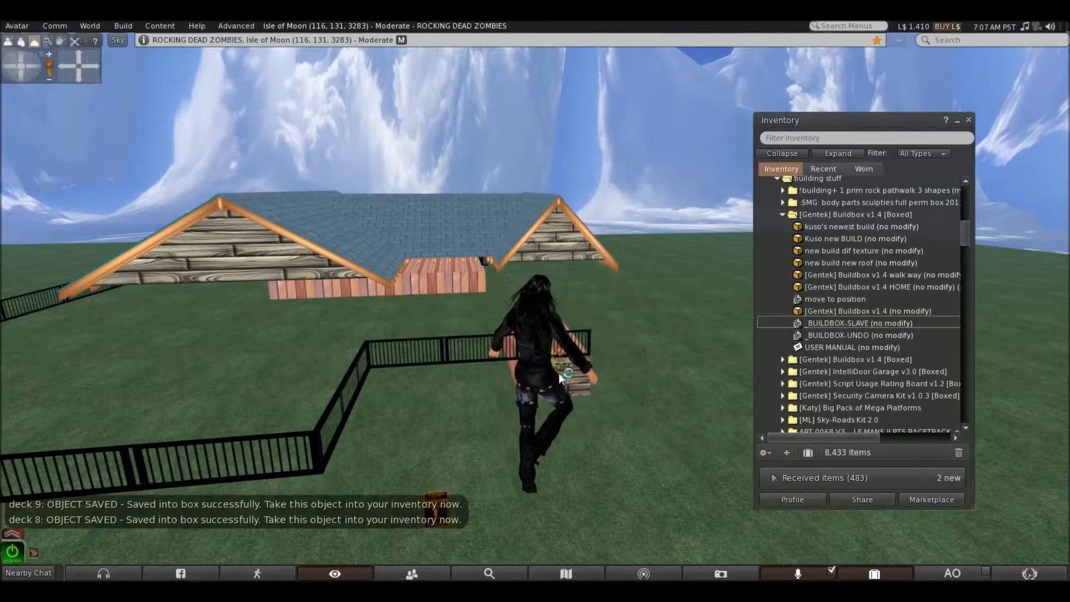
Add the _BUILDBOX-SLAVE script to the long metal front hand rail and take the rail into the inventory
{"action": "right_click", "coordinate": [316, 440]}
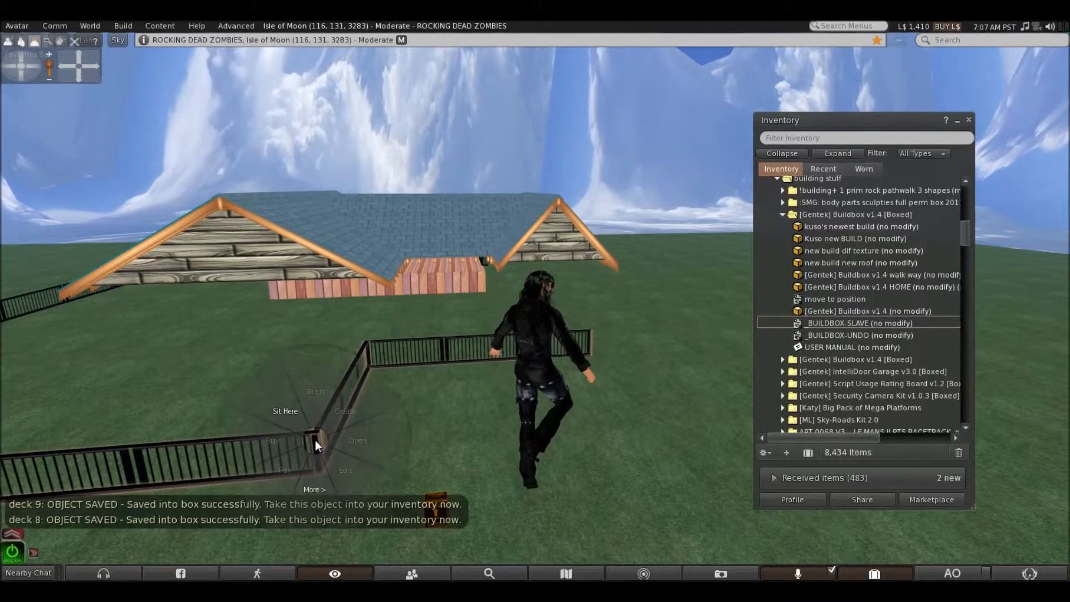
{"action": "left_click", "coordinate": [333, 454]}
{"action": "left_click_drag", "start_coordinate": [805, 323], "coordinate": [641, 303]}
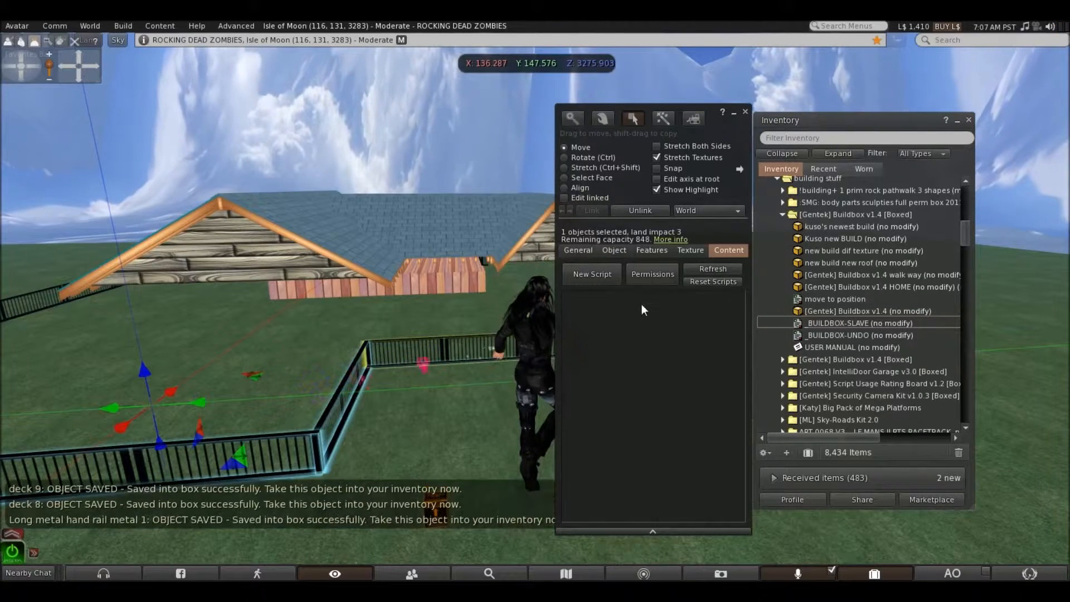
{"action": "left_click", "coordinate": [744, 114]}
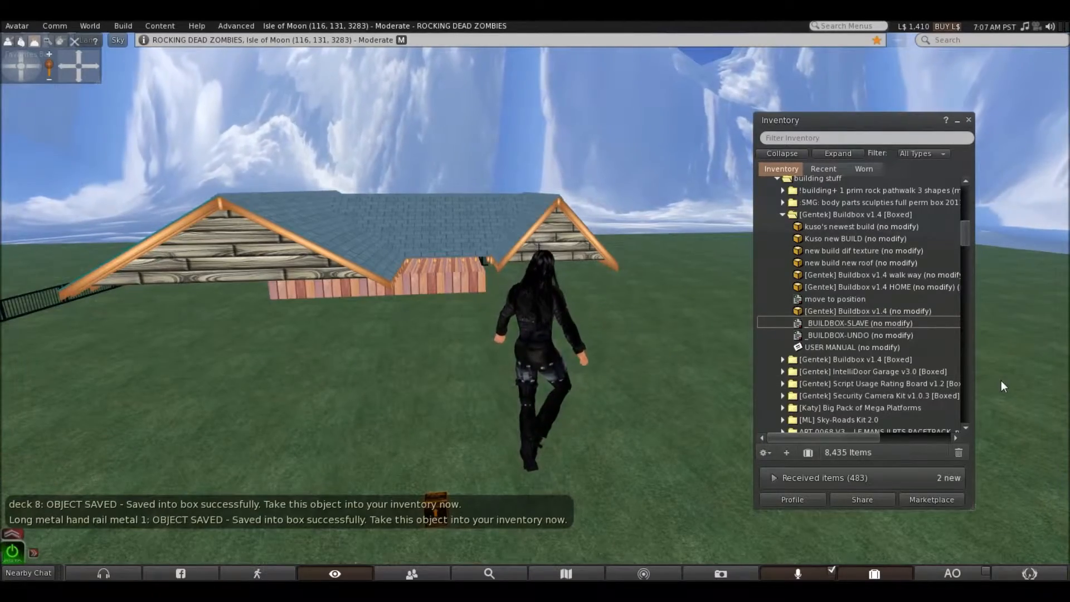
Go around to the side of the house, add the _BUILDBOX-SLAVE script to the long side railing and take it into the inventory
{"action": "key", "text": "Left"}
{"action": "key", "text": "Up"}
{"action": "key", "text": "Up"}
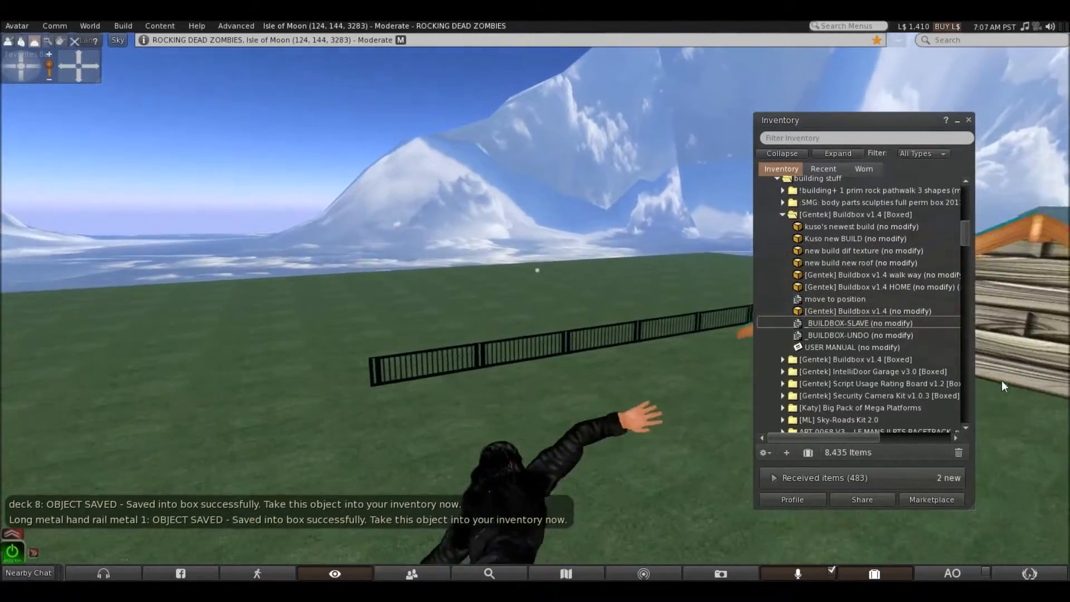
{"action": "key", "text": "Right"}
{"action": "key", "text": "Up"}
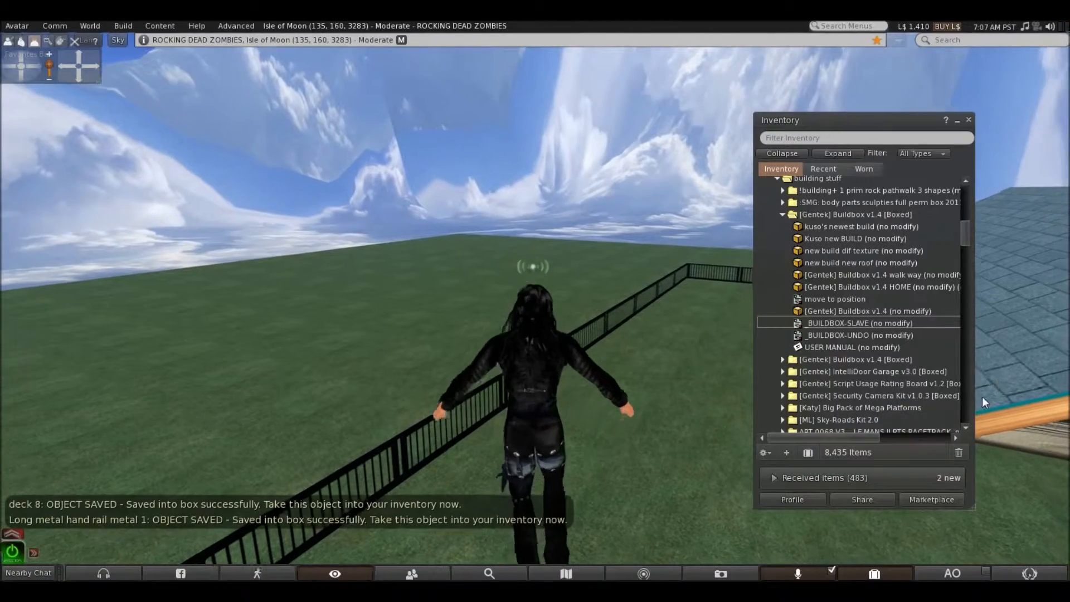
{"action": "right_click", "coordinate": [399, 437]}
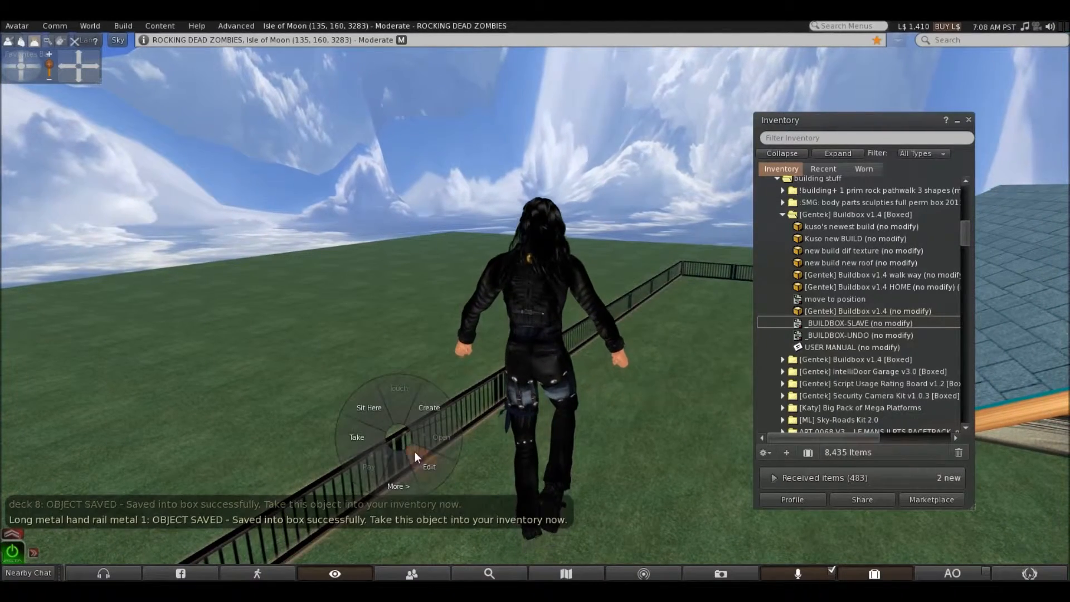
{"action": "left_click", "coordinate": [428, 465]}
{"action": "left_click_drag", "start_coordinate": [818, 323], "coordinate": [601, 300]}
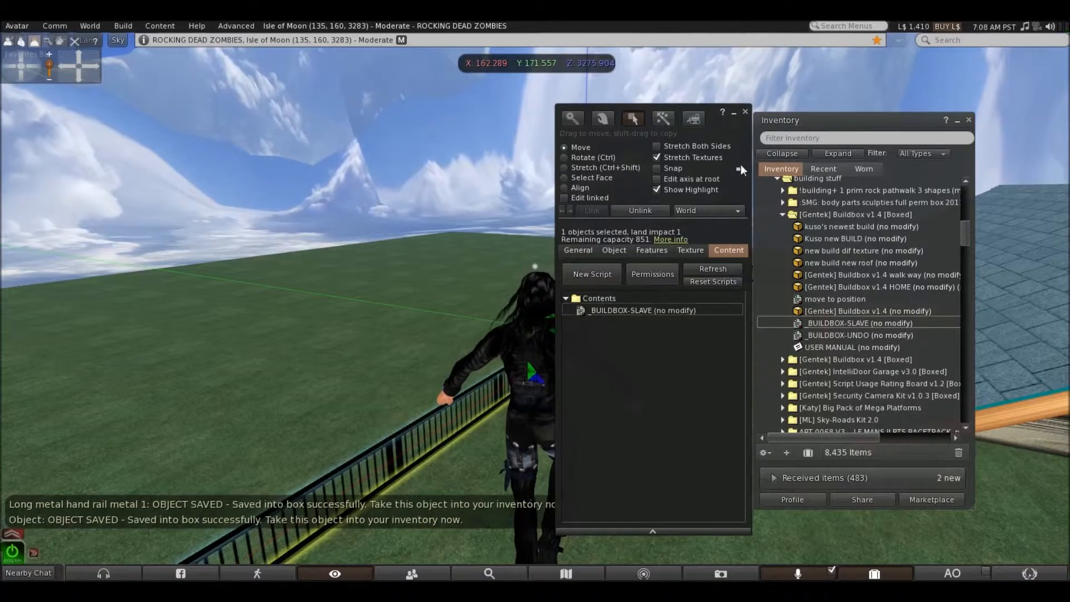
{"action": "left_click", "coordinate": [746, 111]}
{"action": "right_click", "coordinate": [410, 430]}
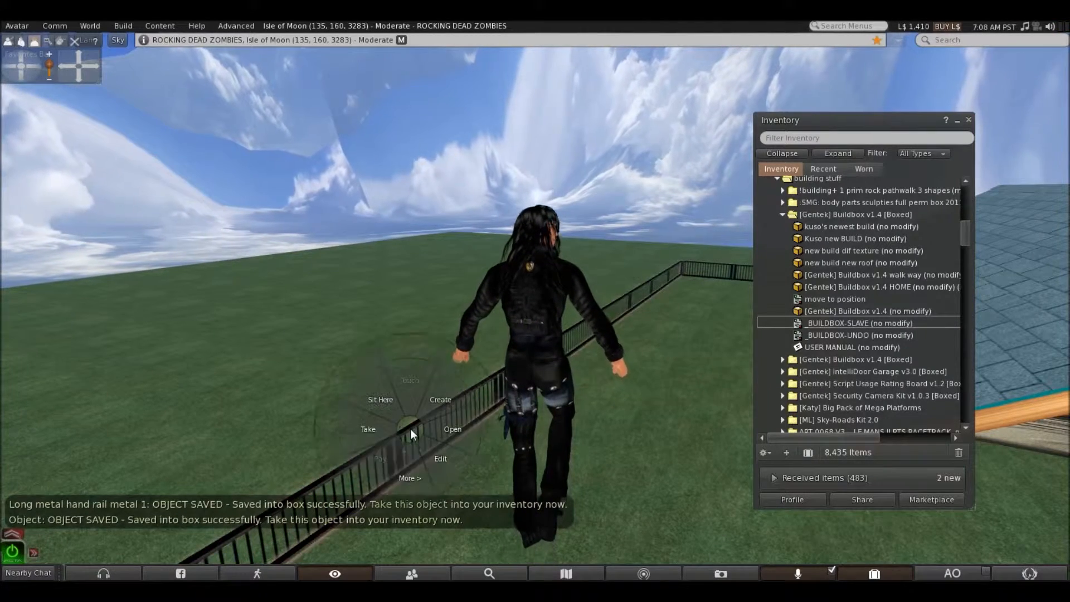
{"action": "left_click", "coordinate": [385, 420]}
Go around to the large deck, add the _BUILDBOX-SLAVE script to its metal hand rail and take the rail into the inventory
{"action": "key", "text": "Up"}
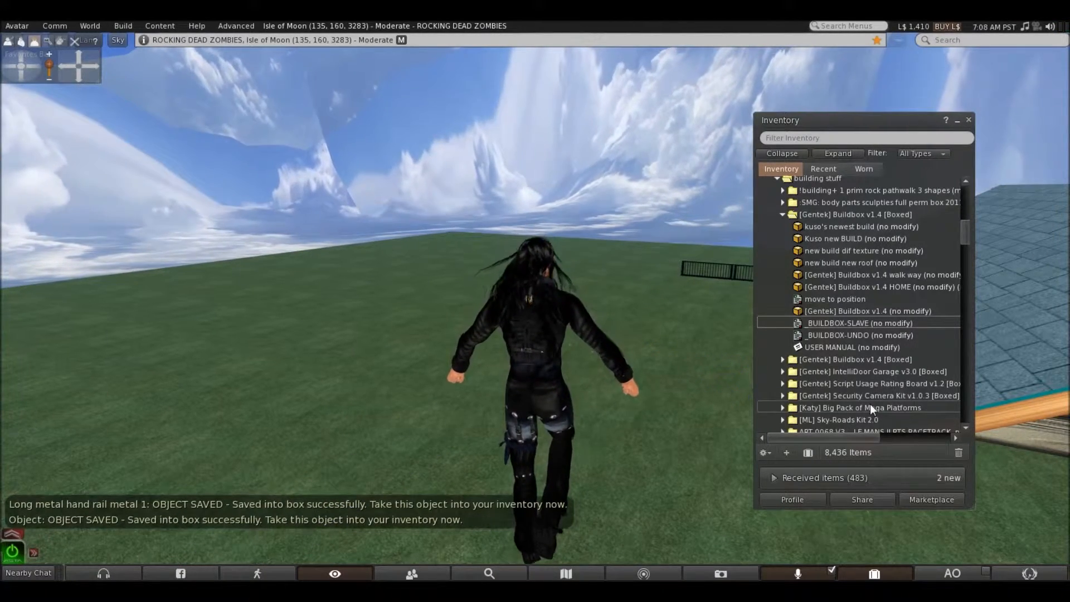
{"action": "key", "text": "Right"}
{"action": "key", "text": "Up"}
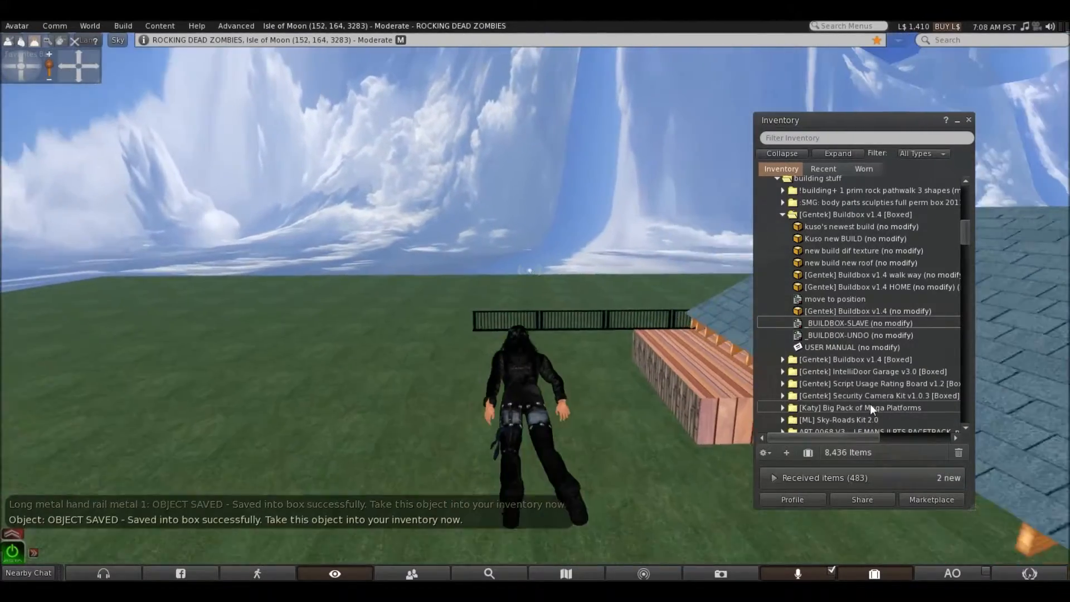
{"action": "key", "text": "Up"}
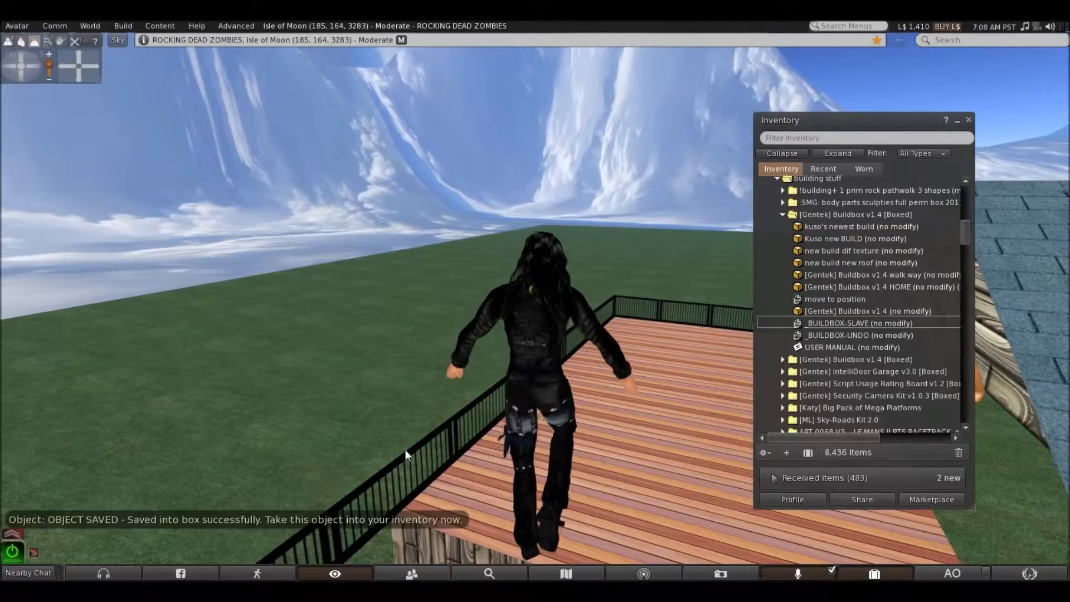
{"action": "right_click", "coordinate": [407, 453]}
{"action": "left_click", "coordinate": [432, 473]}
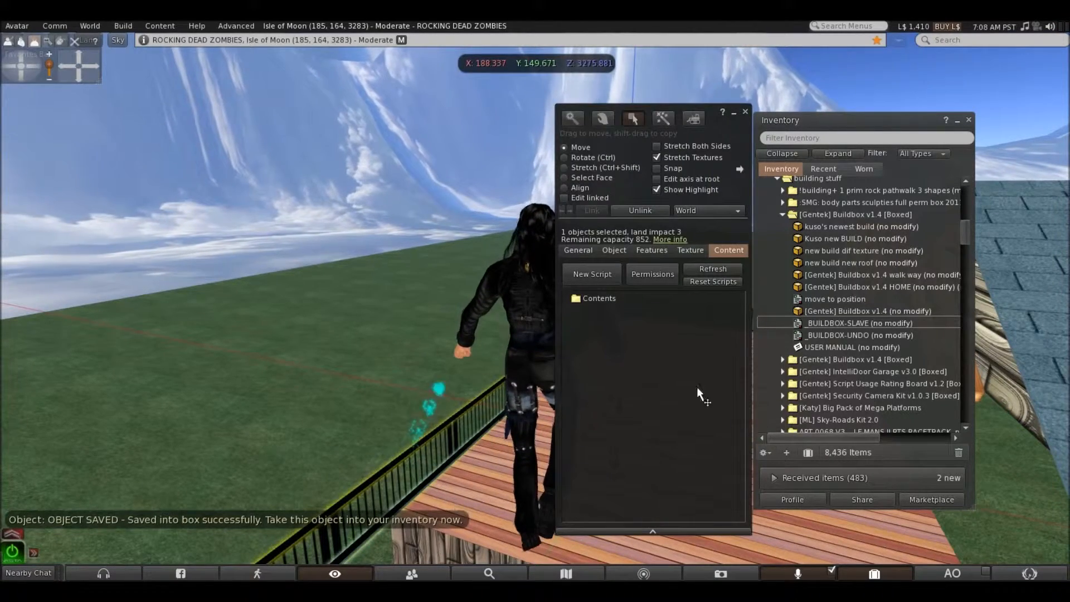
{"action": "left_click_drag", "start_coordinate": [820, 323], "coordinate": [605, 300]}
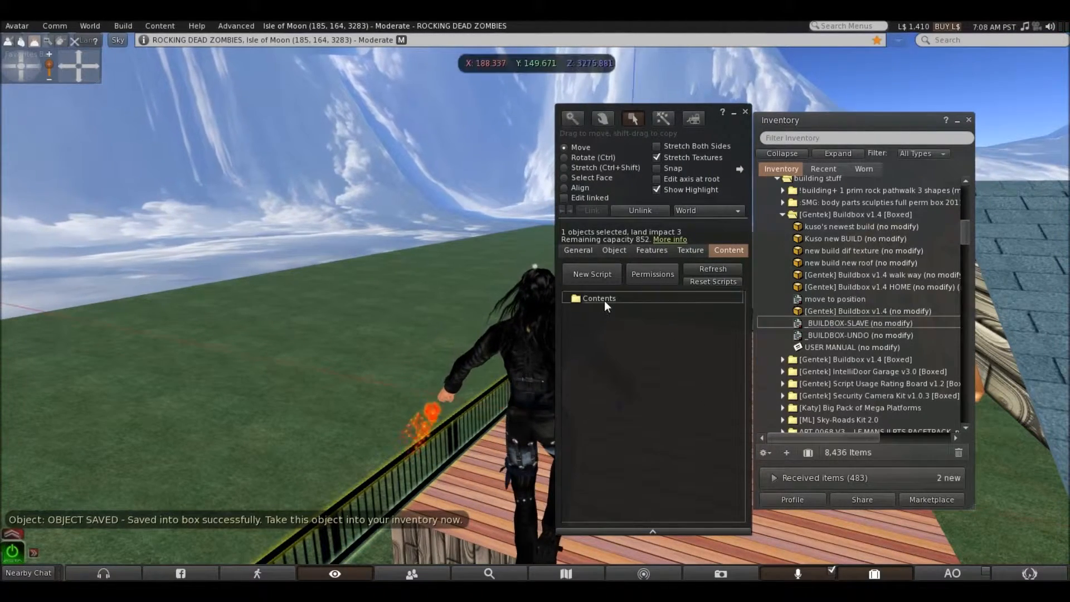
{"action": "left_click", "coordinate": [745, 112]}
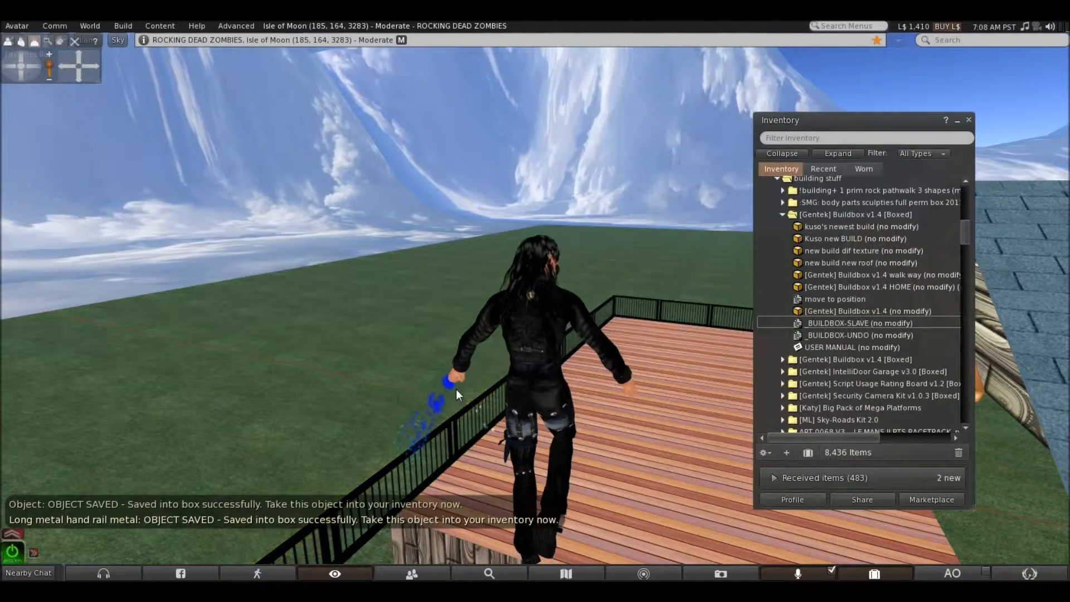
{"action": "right_click", "coordinate": [423, 440]}
{"action": "left_click", "coordinate": [400, 442]}
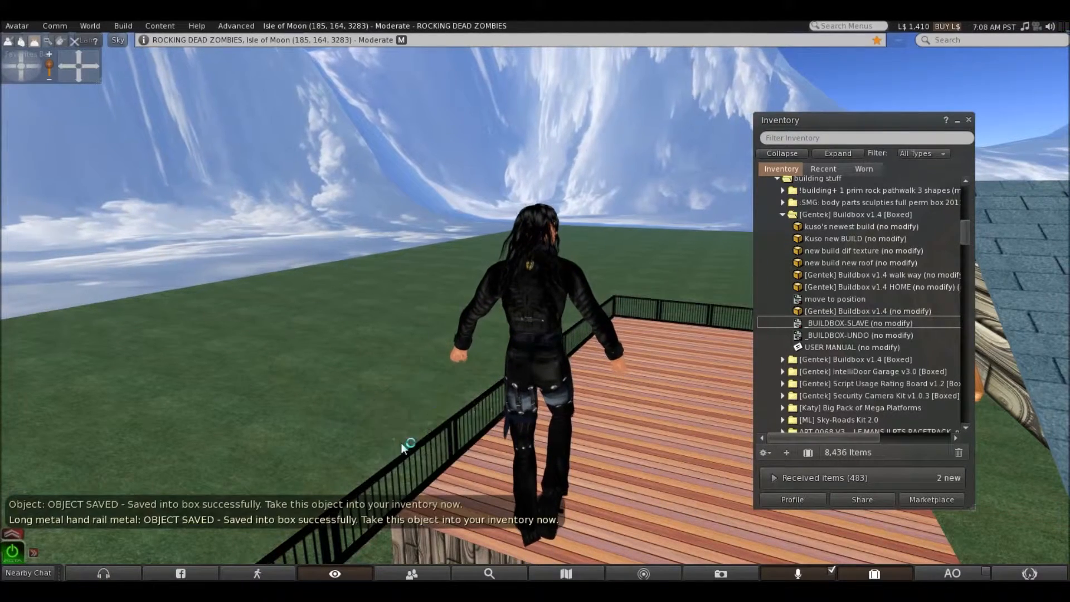
Add the _BUILDBOX-SLAVE script to the large wooden deck and take it into the inventory
{"action": "right_click", "coordinate": [641, 439]}
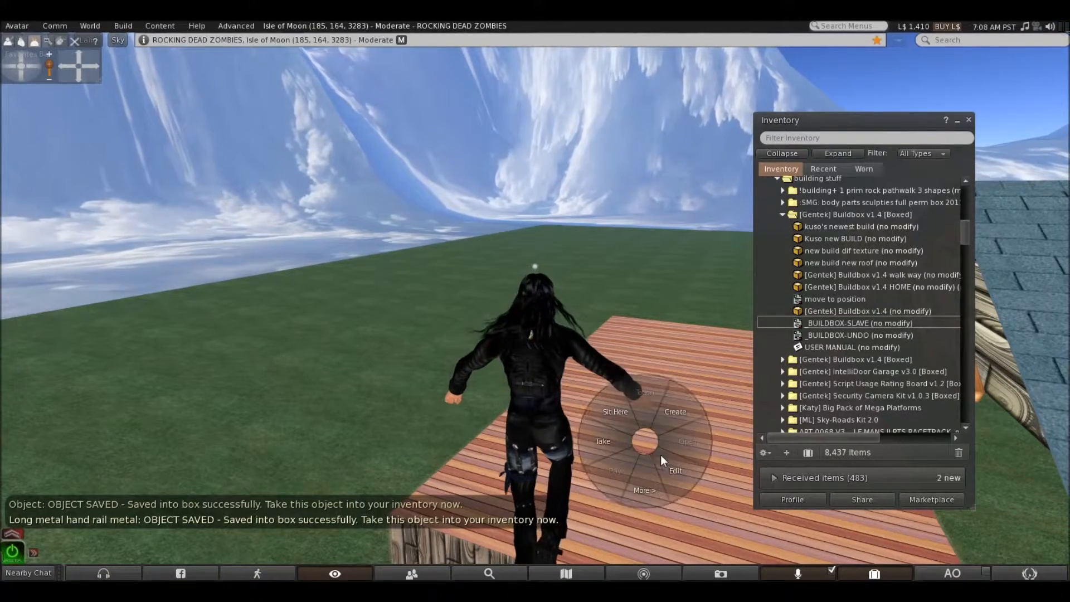
{"action": "left_click", "coordinate": [663, 456]}
{"action": "left_click_drag", "start_coordinate": [811, 323], "coordinate": [617, 299]}
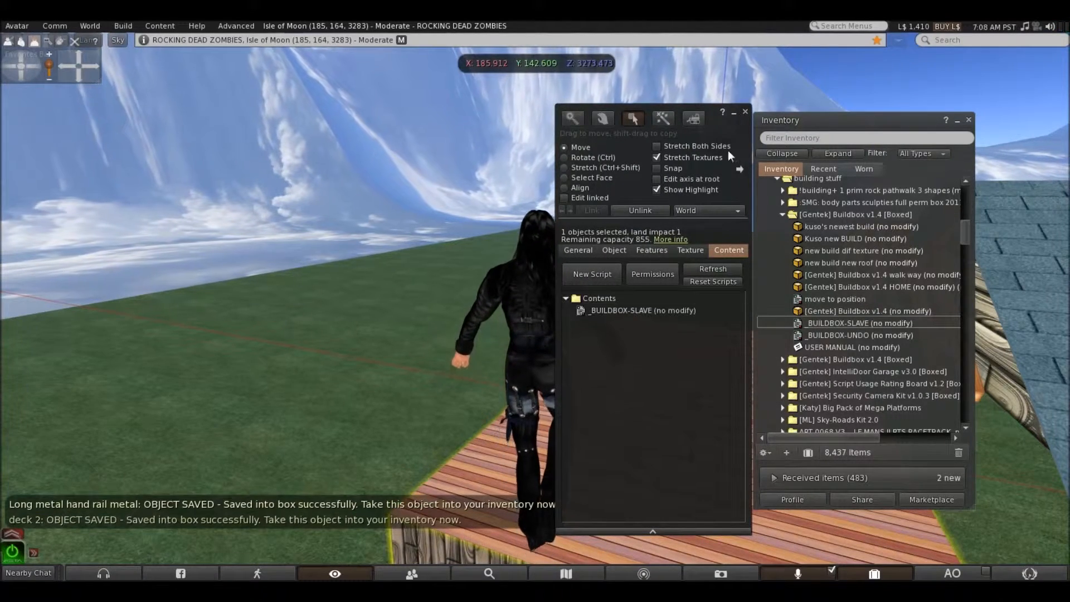
{"action": "left_click", "coordinate": [746, 112]}
{"action": "right_click", "coordinate": [652, 440]}
{"action": "left_click", "coordinate": [614, 440]}
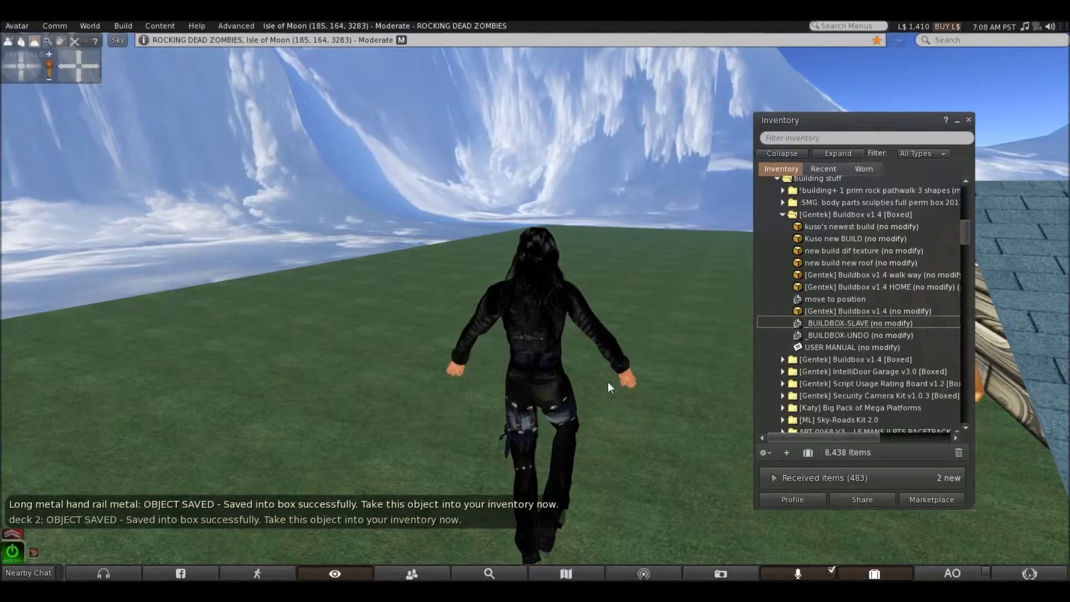
Go around to the gabled roof and add the _BUILDBOX-SLAVE script to its near shingled slope and the ridge cap
{"action": "key", "text": "Right"}
{"action": "key", "text": "Up"}
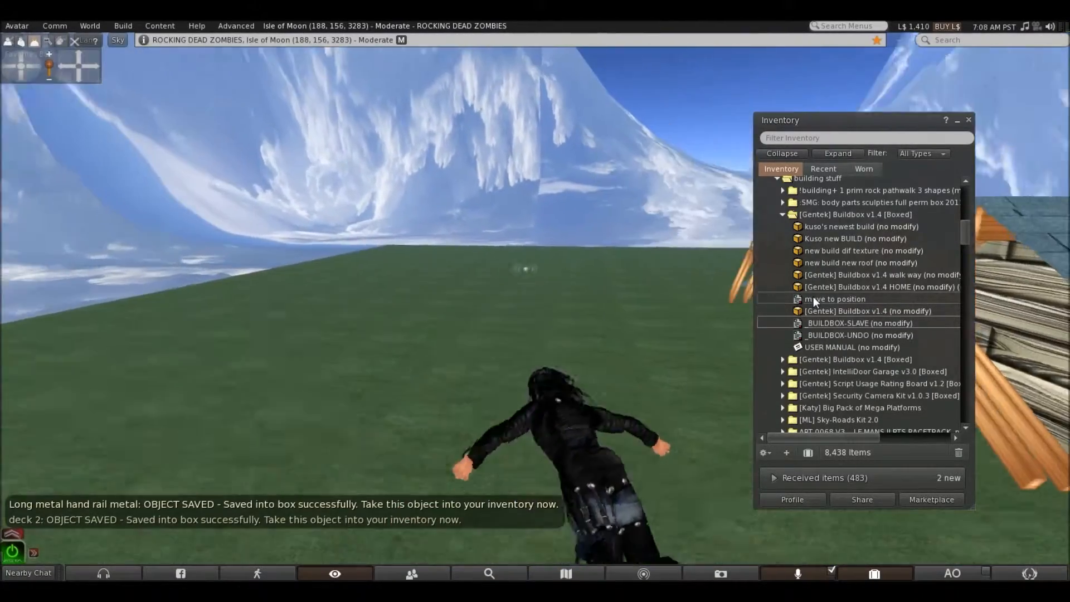
{"action": "key", "text": "Up"}
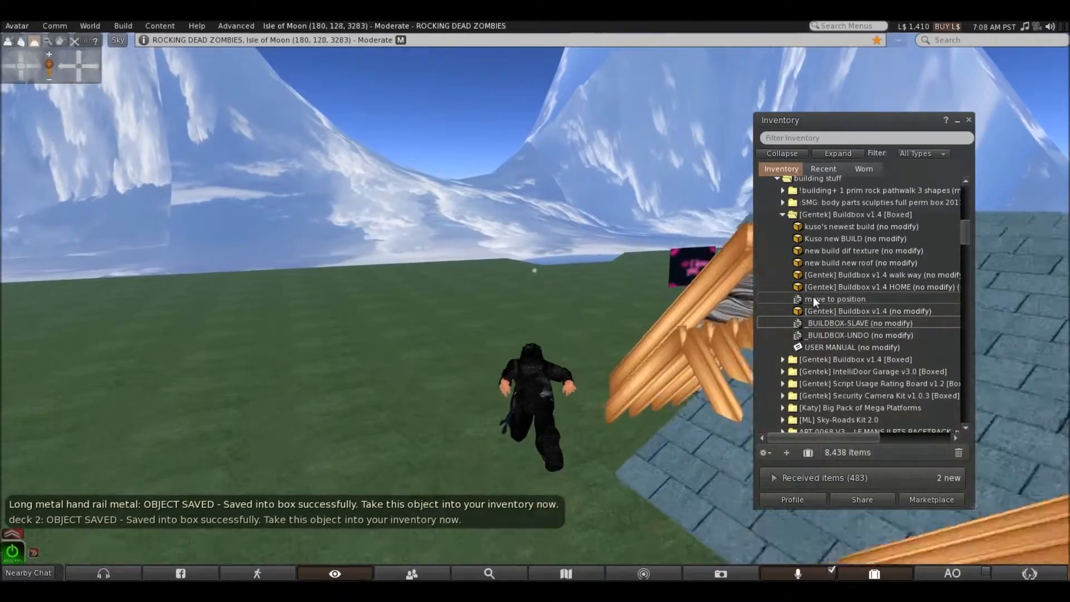
{"action": "key", "text": "Right"}
{"action": "key", "text": "Right"}
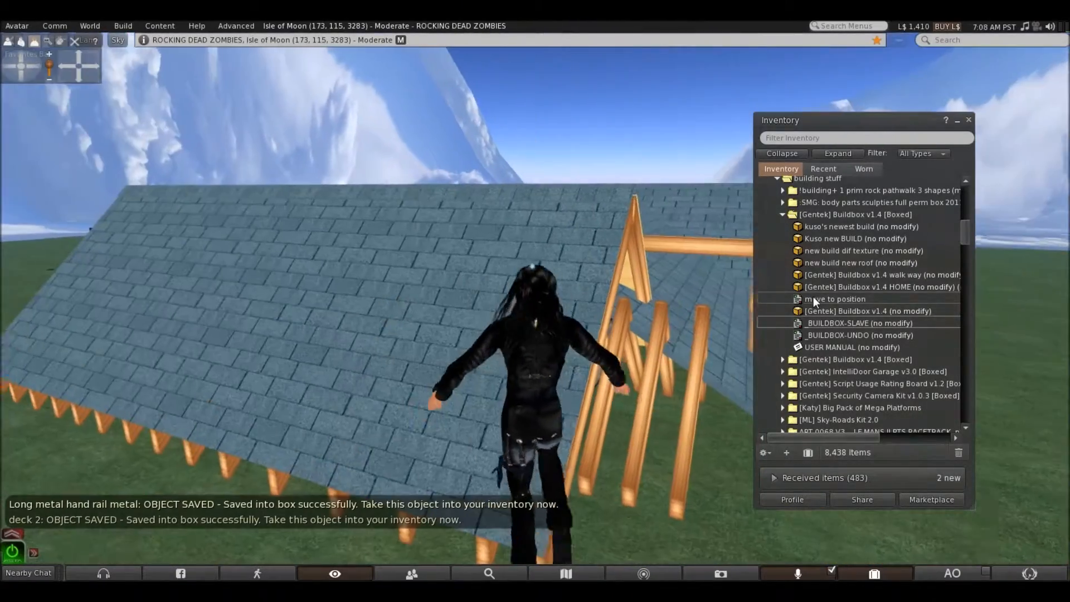
{"action": "right_click", "coordinate": [352, 292]}
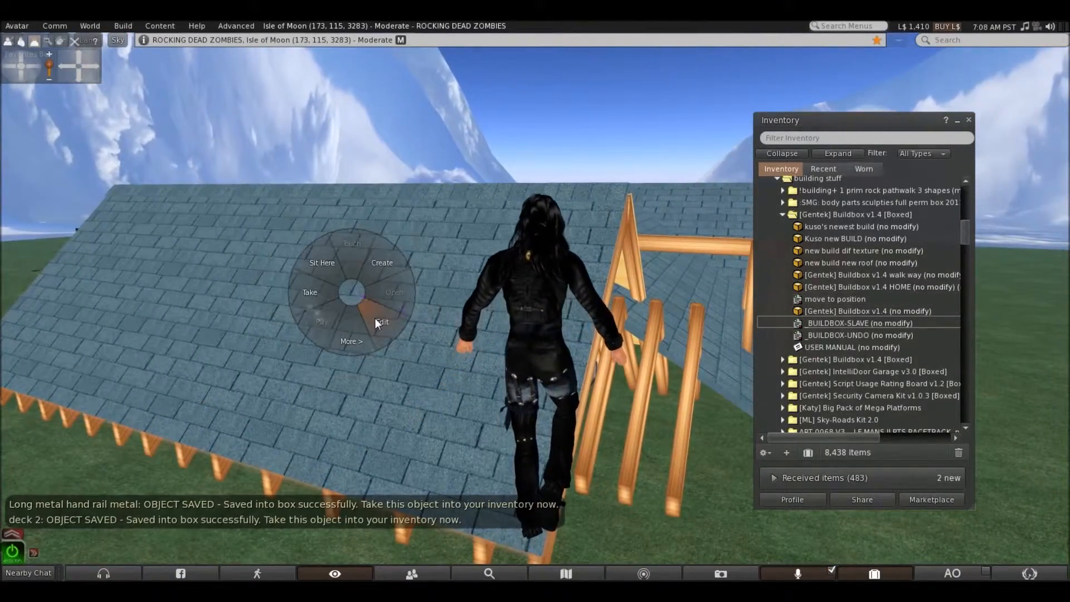
{"action": "left_click", "coordinate": [376, 320]}
{"action": "left_click_drag", "start_coordinate": [811, 323], "coordinate": [617, 297]}
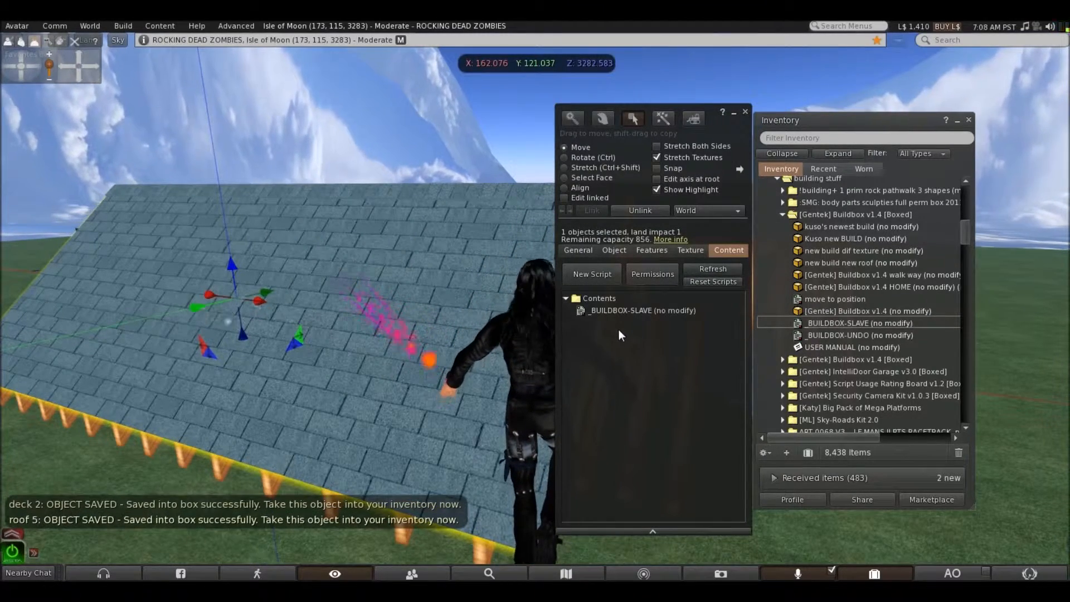
{"action": "left_click", "coordinate": [458, 190]}
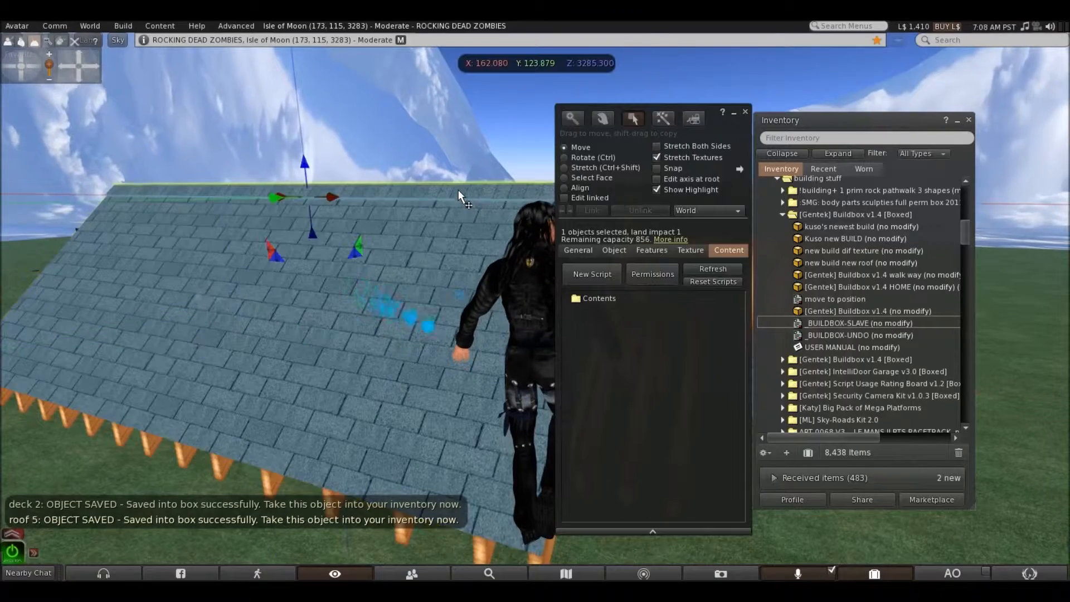
{"action": "left_click_drag", "start_coordinate": [811, 323], "coordinate": [617, 297]}
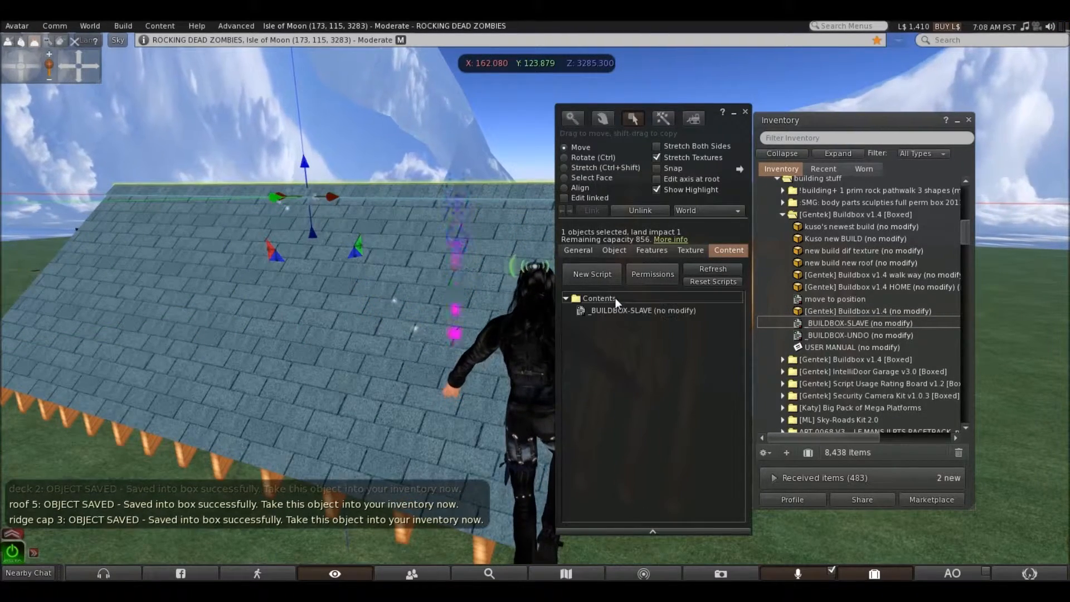
Add the _BUILDBOX-SLAVE script to both rafter sets under the near shingled roof slope
{"action": "left_click", "coordinate": [216, 465]}
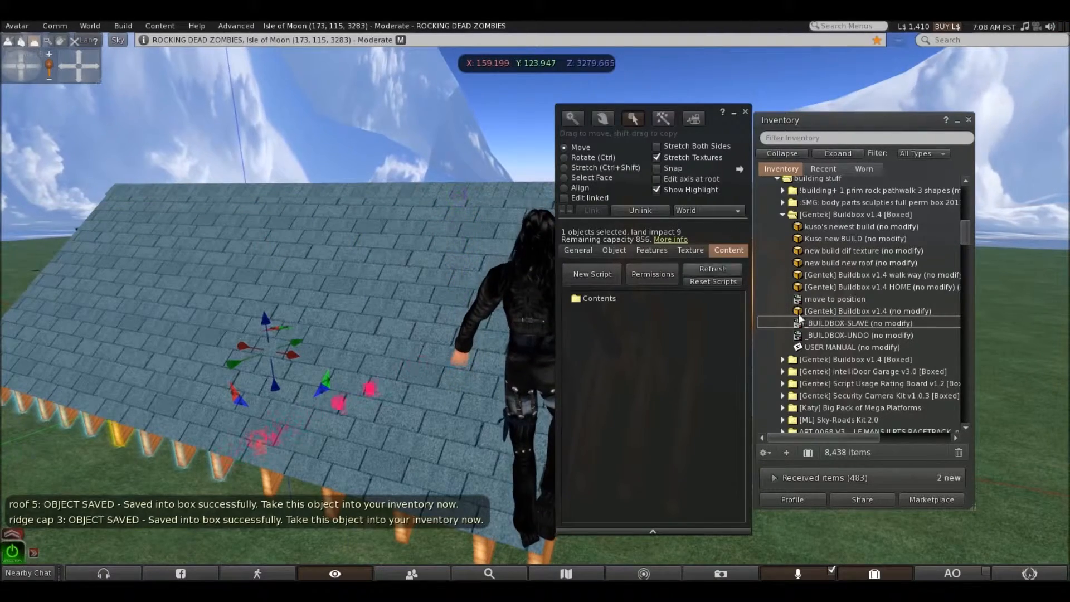
{"action": "left_click_drag", "start_coordinate": [821, 322], "coordinate": [607, 298]}
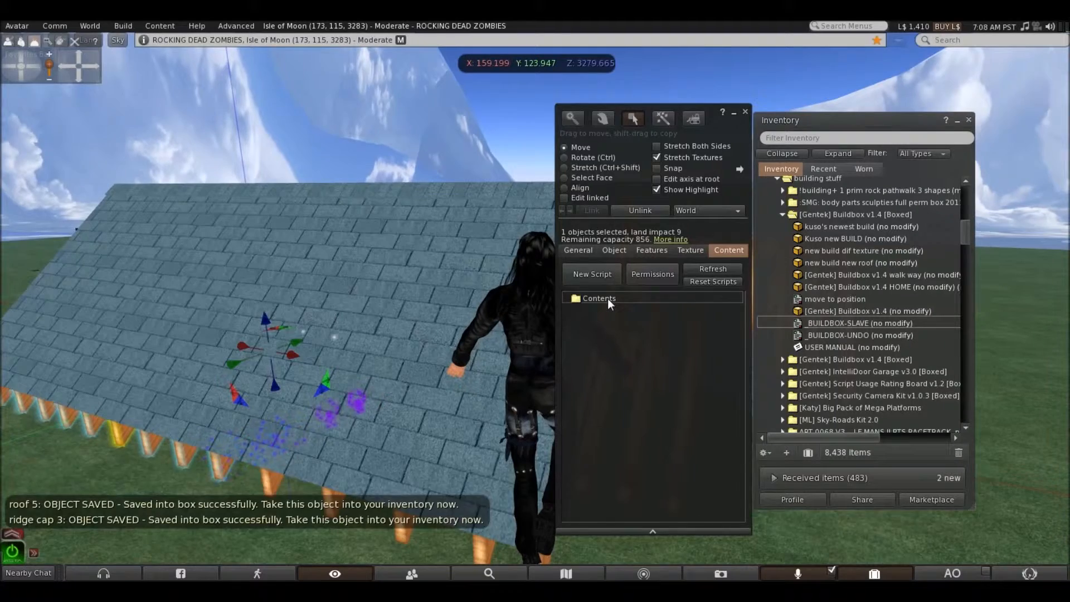
{"action": "left_click", "coordinate": [476, 551]}
{"action": "left_click_drag", "start_coordinate": [840, 322], "coordinate": [607, 298]}
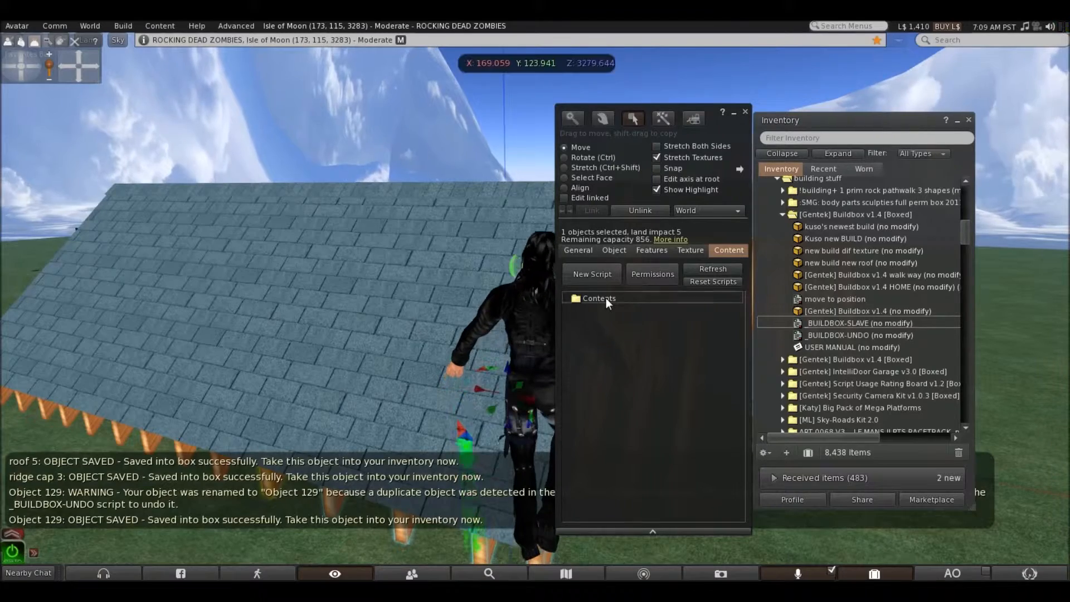
{"action": "left_click", "coordinate": [744, 109]}
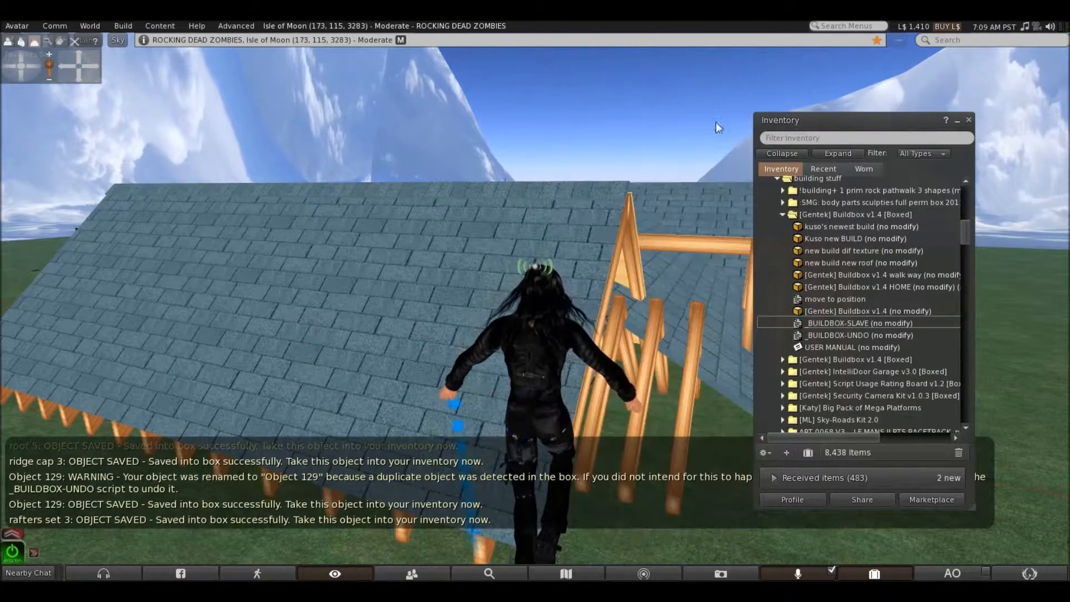
Take the ridge cap and the near shingled roof slope into the inventory
{"action": "right_click", "coordinate": [483, 190]}
{"action": "left_click", "coordinate": [454, 189]}
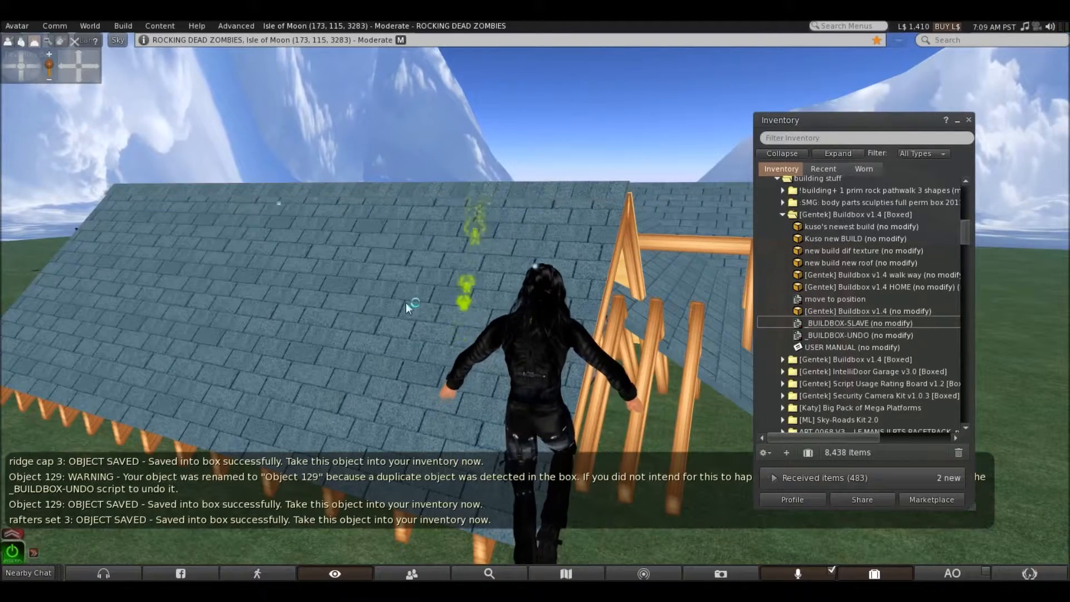
{"action": "right_click", "coordinate": [405, 302]}
{"action": "left_click", "coordinate": [386, 304]}
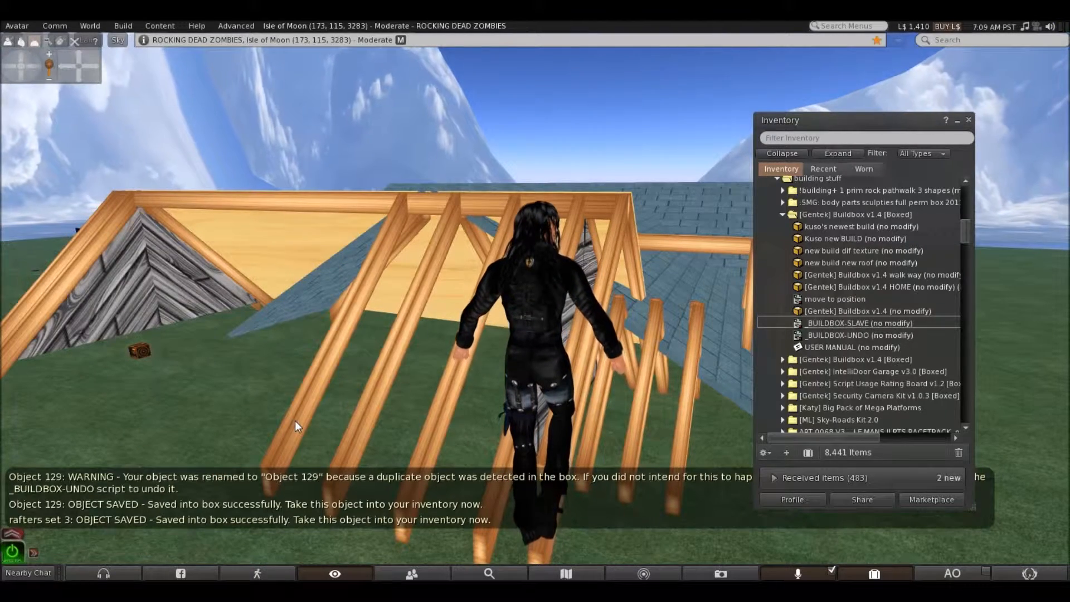
Check that the remaining near rafter set contains the _BUILDBOX-SLAVE script and take the set into the inventory
{"action": "right_click", "coordinate": [296, 422]}
{"action": "left_click", "coordinate": [323, 451]}
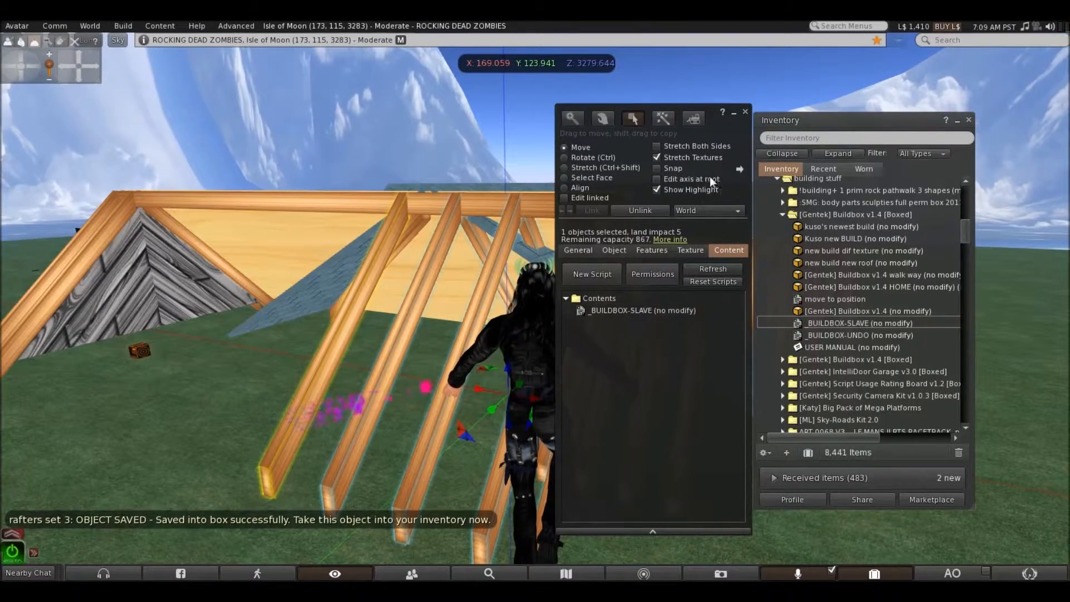
{"action": "left_click", "coordinate": [747, 113]}
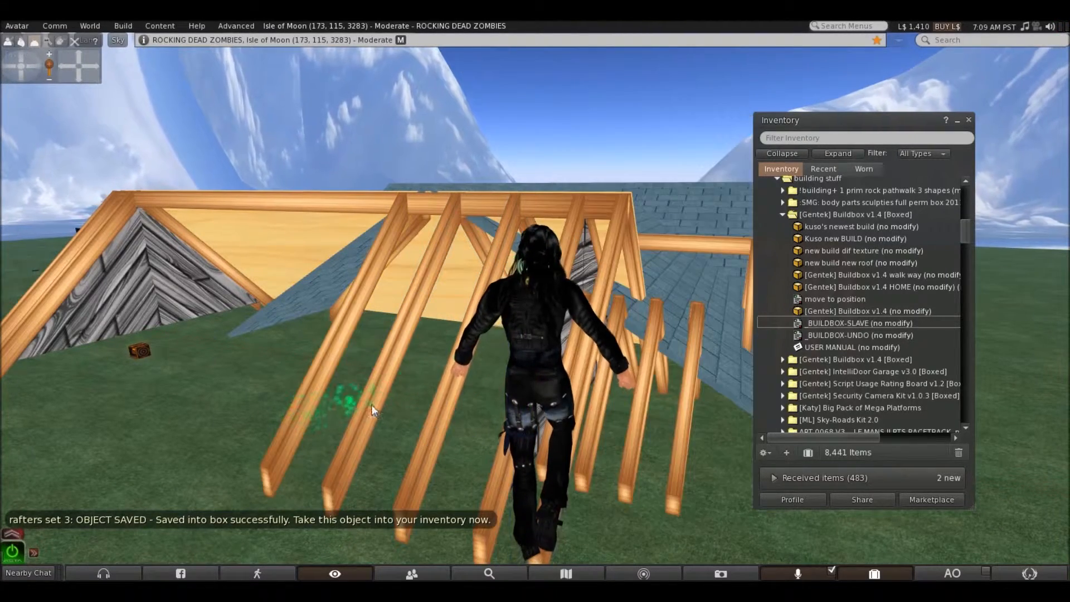
{"action": "right_click", "coordinate": [360, 428]}
{"action": "left_click", "coordinate": [338, 428]}
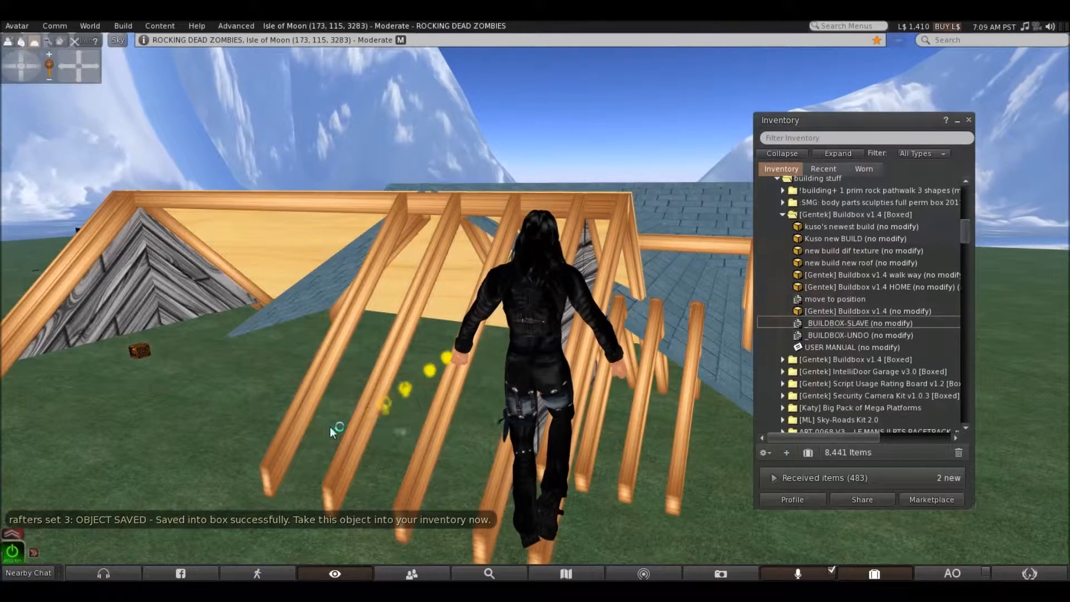
Add the _BUILDBOX-SLAVE script to the inner end rafter at the far gable wall and take it into the inventory
{"action": "right_click", "coordinate": [78, 267]}
{"action": "left_click", "coordinate": [96, 299]}
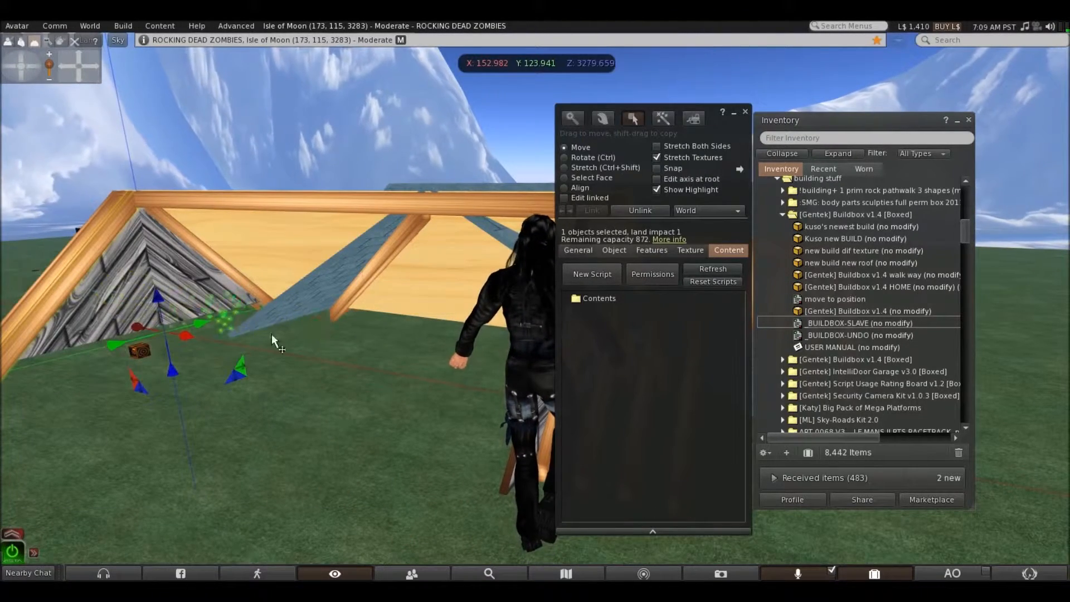
{"action": "left_click_drag", "start_coordinate": [808, 321], "coordinate": [613, 297]}
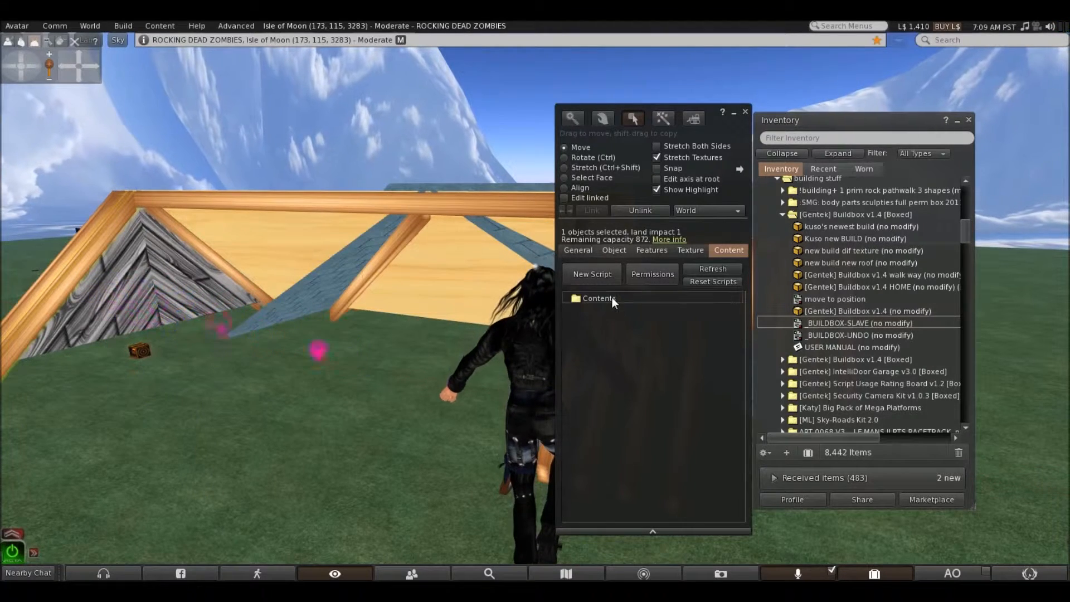
{"action": "left_click", "coordinate": [745, 112]}
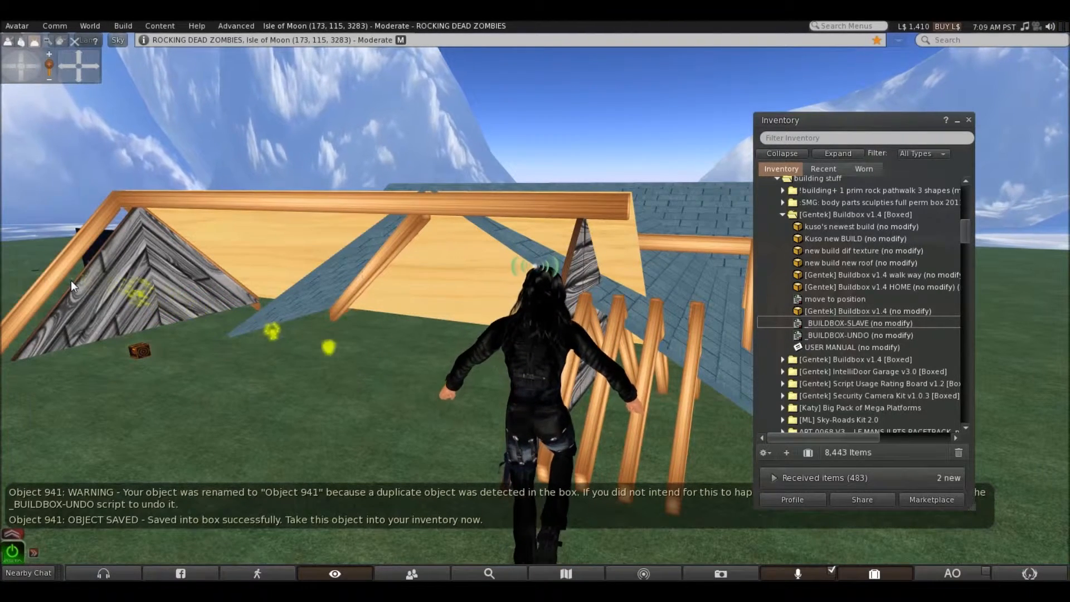
Add the _BUILDBOX-SLAVE script to the outermost end rafter at the far gable and take it into the inventory
{"action": "right_click", "coordinate": [62, 270]}
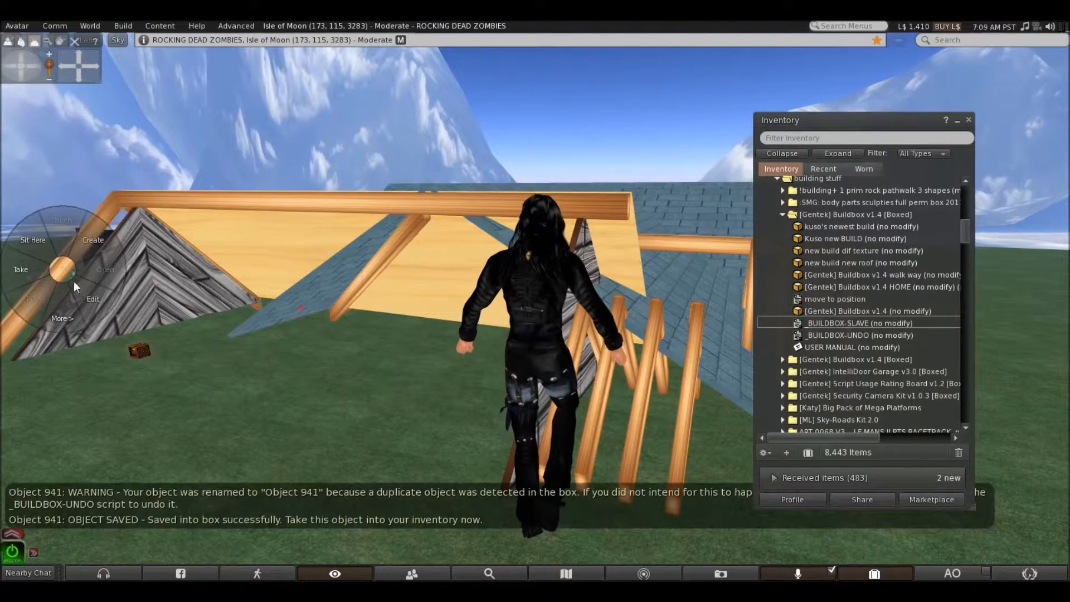
{"action": "left_click", "coordinate": [82, 290]}
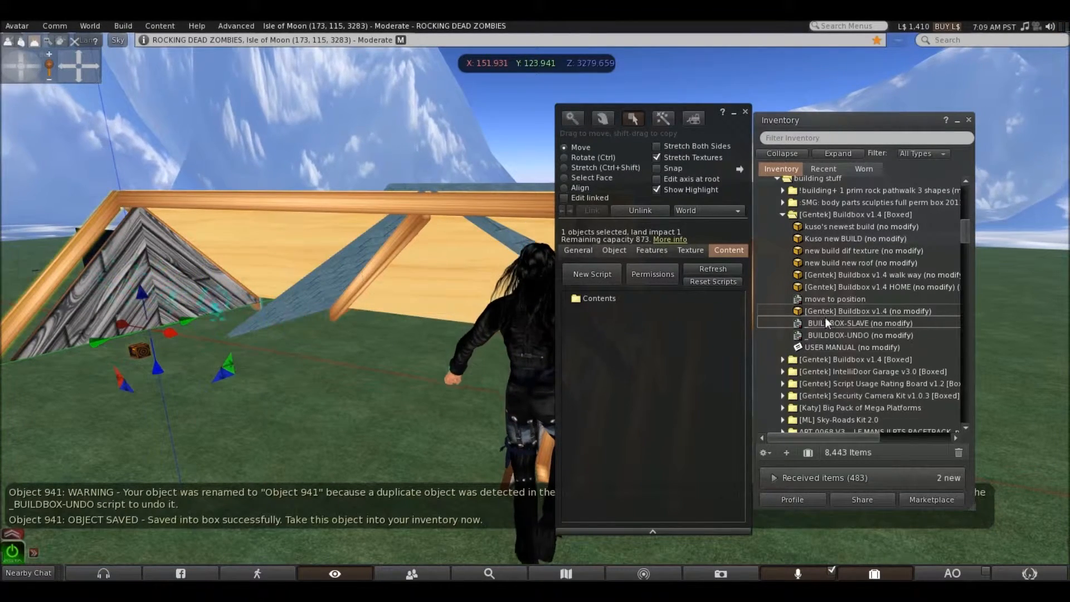
{"action": "left_click_drag", "start_coordinate": [821, 323], "coordinate": [626, 301]}
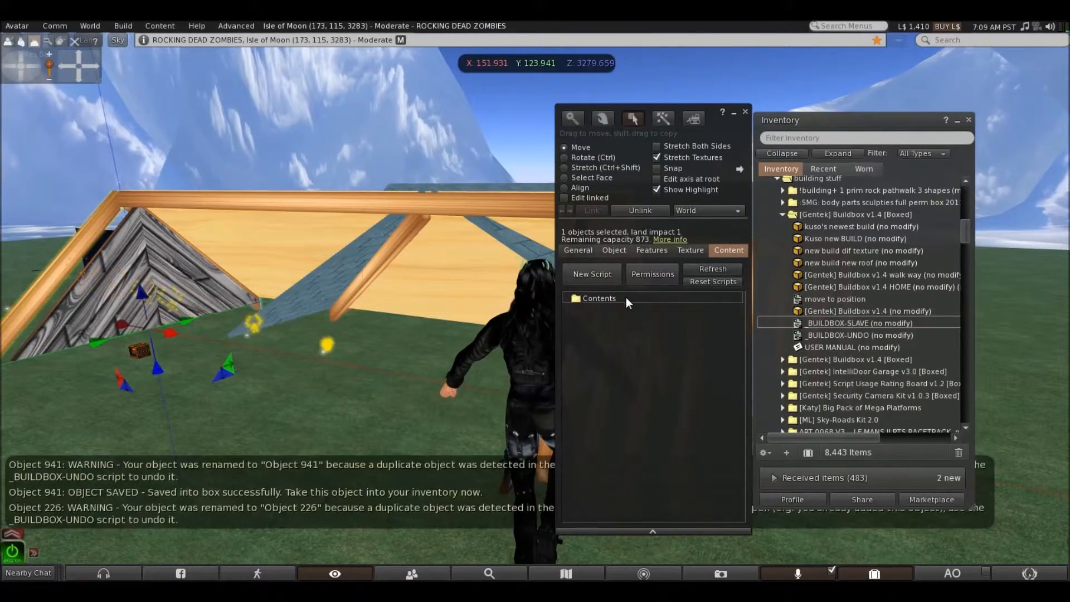
{"action": "left_click", "coordinate": [745, 112]}
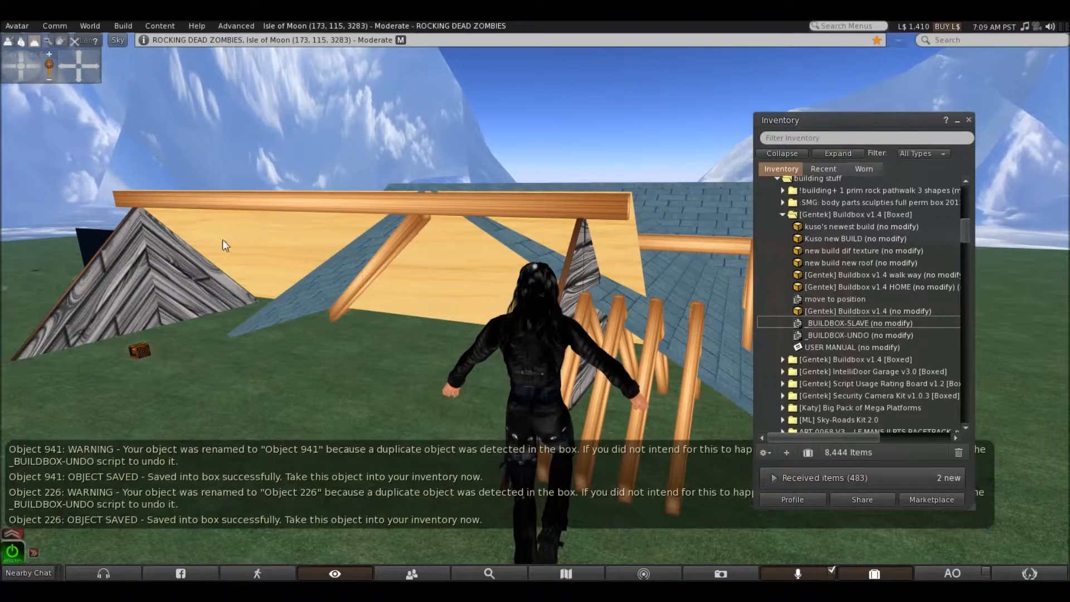
Add the _BUILDBOX-SLAVE script to the plain pale wood roof panel beneath the long ridge beam and take the panel into the inventory
{"action": "right_click", "coordinate": [259, 234]}
{"action": "left_click", "coordinate": [276, 257]}
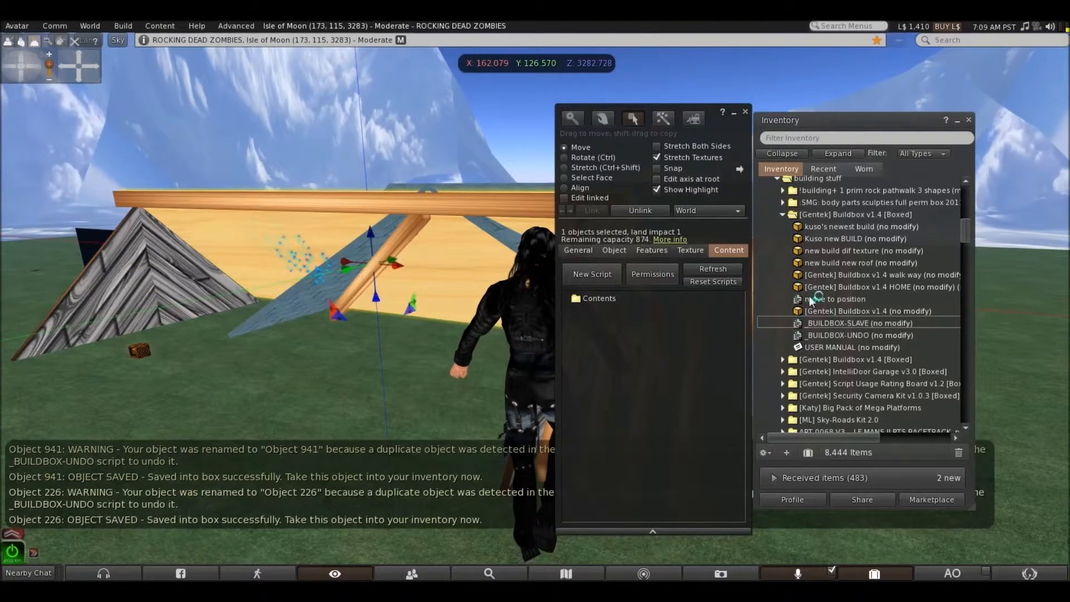
{"action": "left_click_drag", "start_coordinate": [820, 323], "coordinate": [620, 298]}
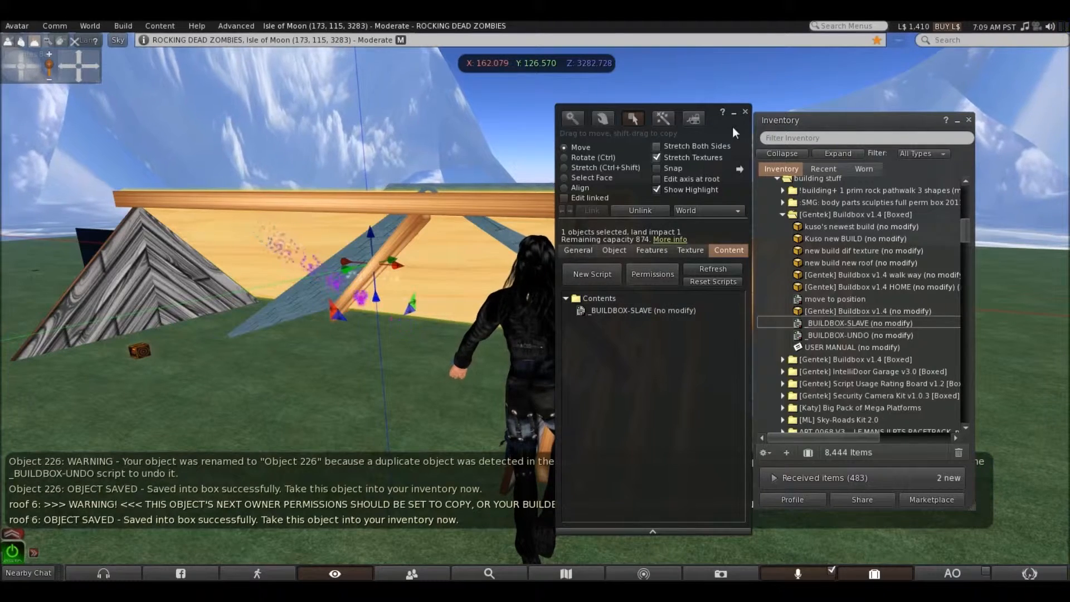
{"action": "left_click", "coordinate": [745, 112]}
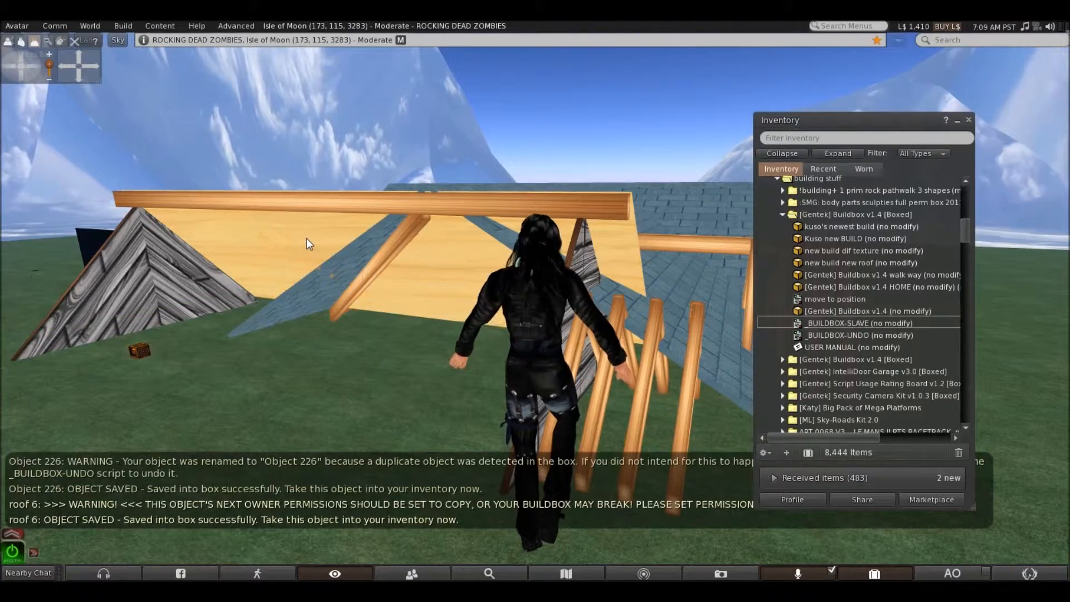
{"action": "right_click", "coordinate": [307, 239]}
{"action": "left_click", "coordinate": [260, 237]}
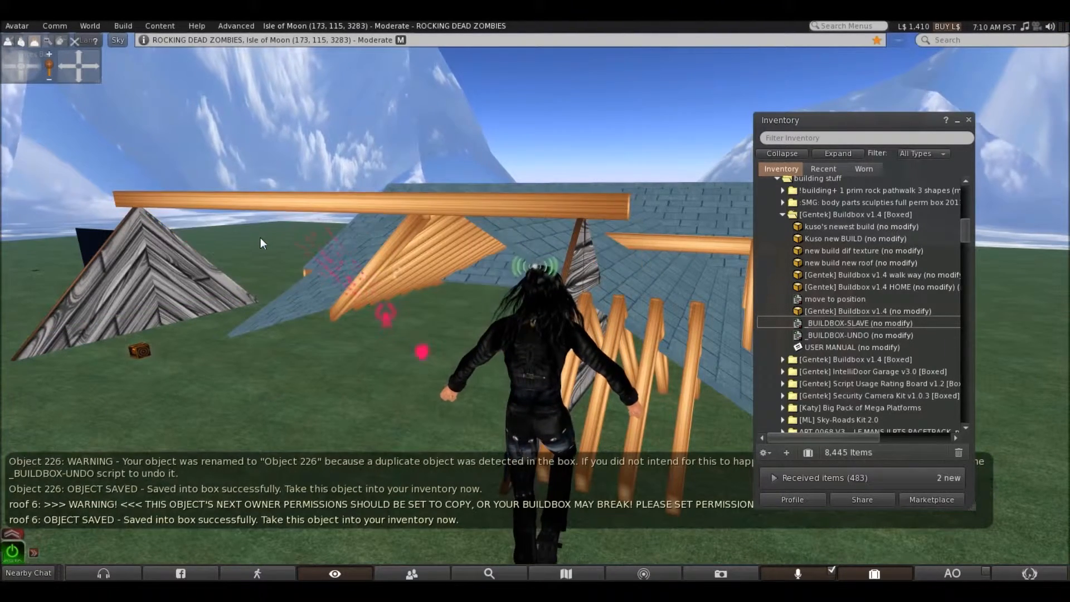
Add the _BUILDBOX-SLAVE script to the grey chevron-plank gable wall at the far end and take it into the inventory
{"action": "right_click", "coordinate": [122, 269]}
{"action": "left_click", "coordinate": [149, 295]}
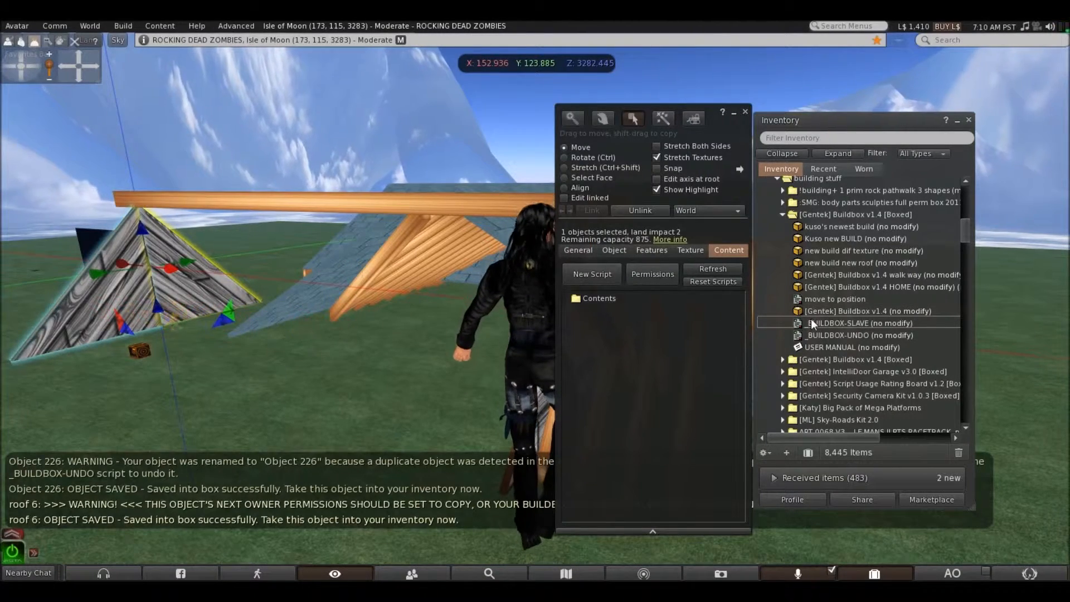
{"action": "left_click_drag", "start_coordinate": [808, 322], "coordinate": [629, 299]}
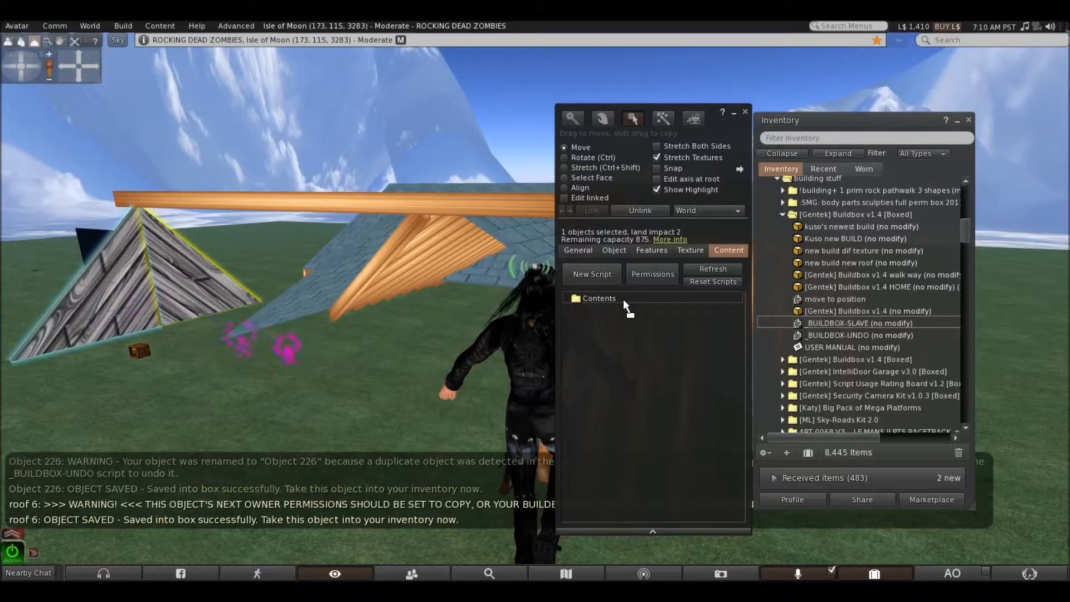
{"action": "left_click", "coordinate": [746, 111]}
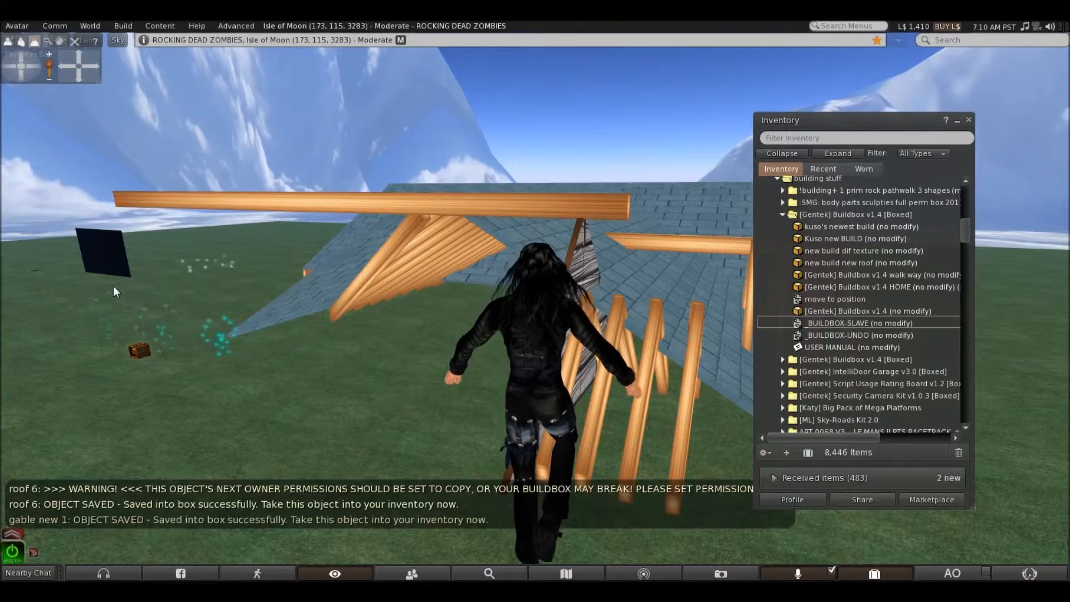
Add the _BUILDBOX-SLAVE script to the long horizontal ridge beam over the bath and take it into the inventory
{"action": "right_click", "coordinate": [452, 203]}
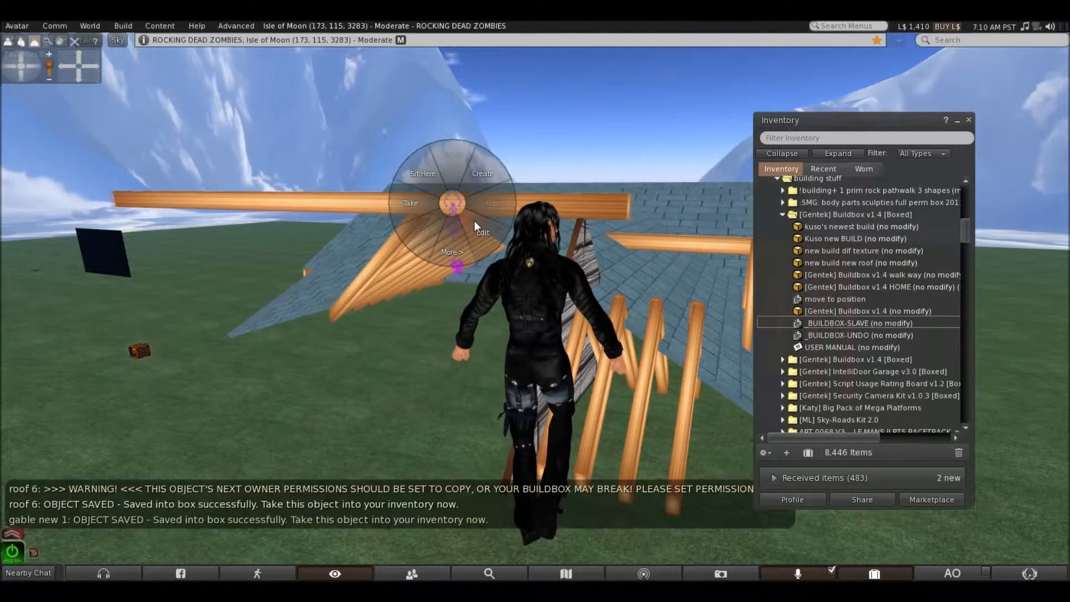
{"action": "left_click", "coordinate": [474, 221]}
{"action": "left_click_drag", "start_coordinate": [813, 325], "coordinate": [632, 297]}
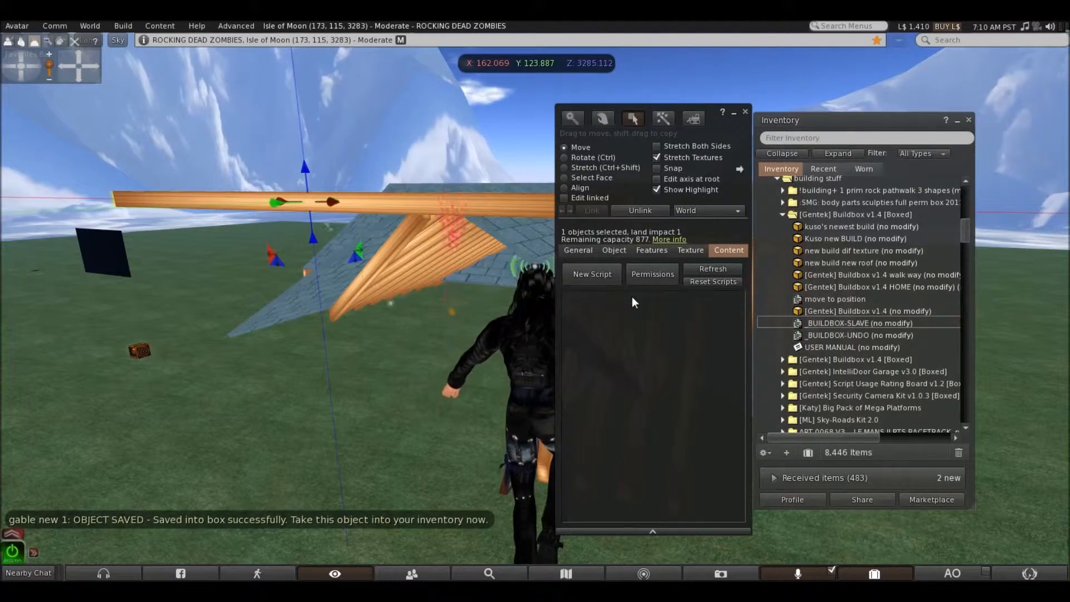
{"action": "left_click", "coordinate": [745, 111]}
{"action": "right_click", "coordinate": [359, 202]}
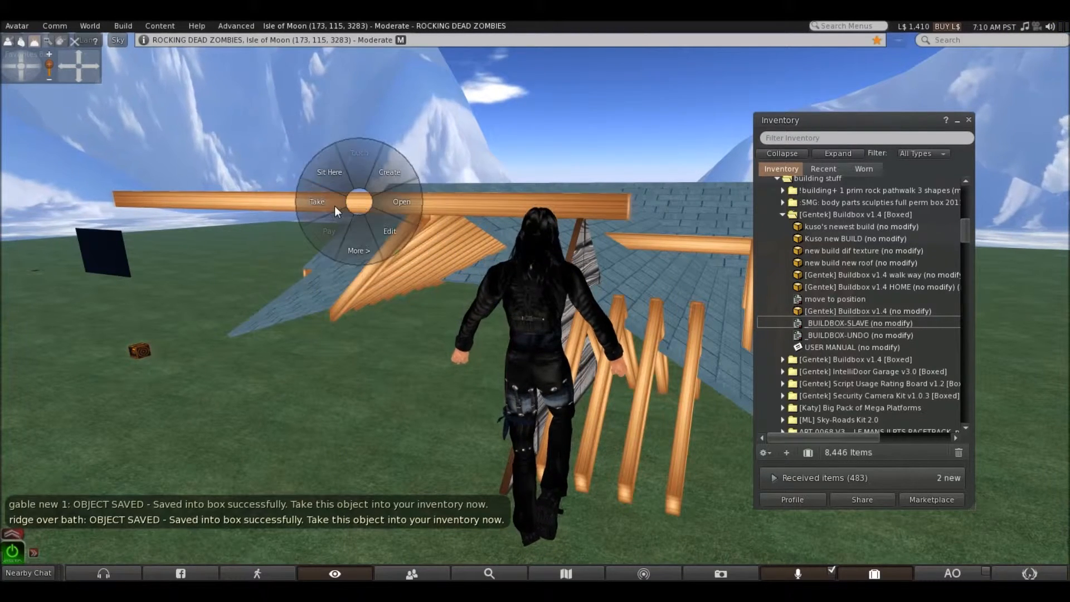
{"action": "left_click", "coordinate": [329, 205]}
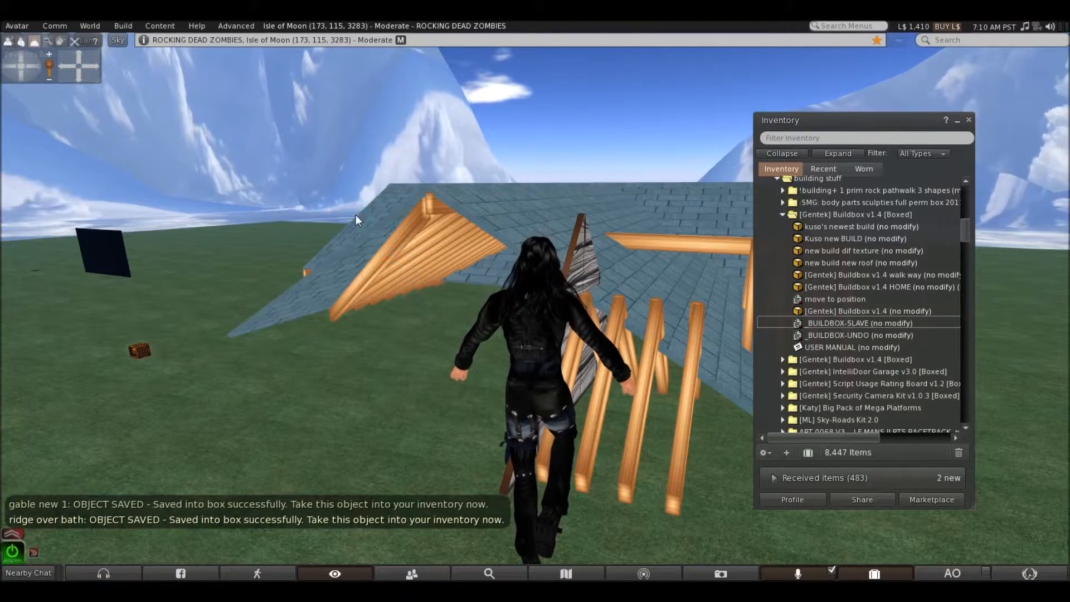
Add the _BUILDBOX-SLAVE script to the long diagonal valley rafter in front of the rafter set and take it into the inventory
{"action": "right_click", "coordinate": [412, 227]}
{"action": "left_click", "coordinate": [433, 253]}
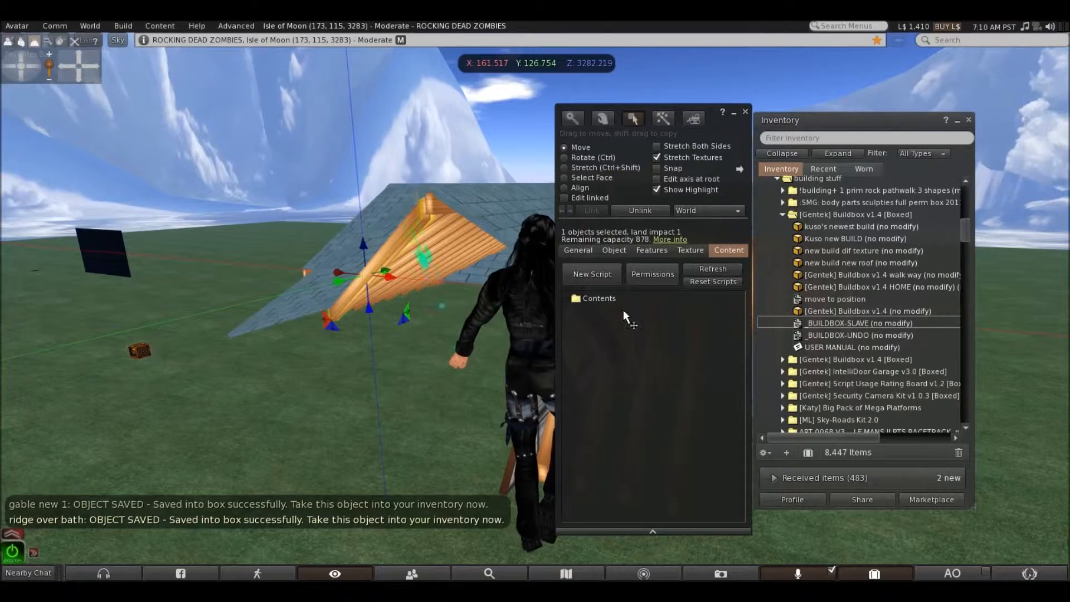
{"action": "left_click_drag", "start_coordinate": [731, 320], "coordinate": [620, 298]}
{"action": "left_click", "coordinate": [746, 111]}
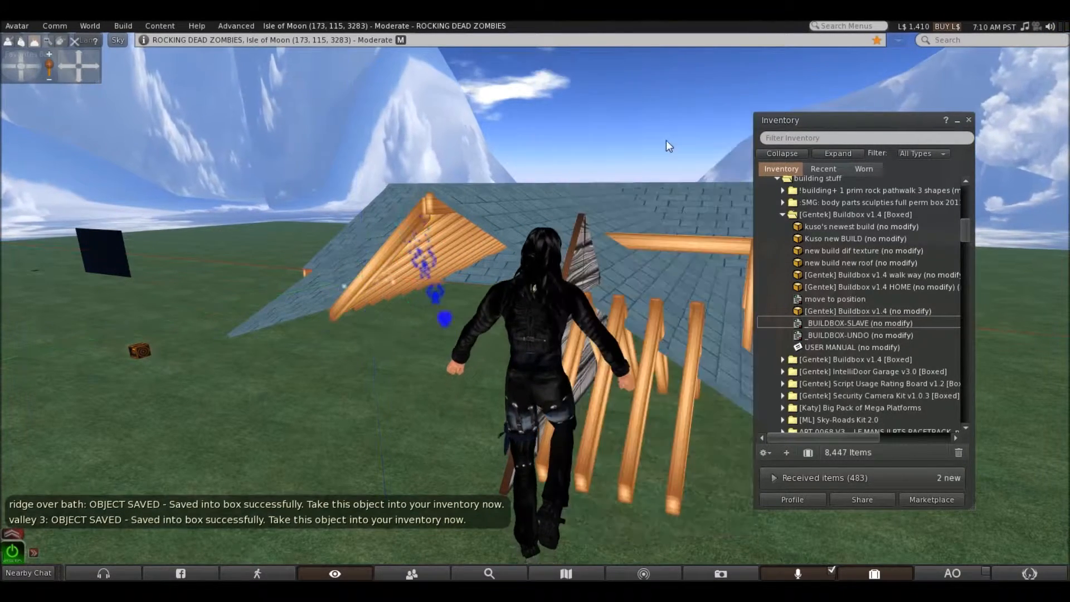
{"action": "right_click", "coordinate": [396, 239]}
{"action": "left_click", "coordinate": [363, 267]}
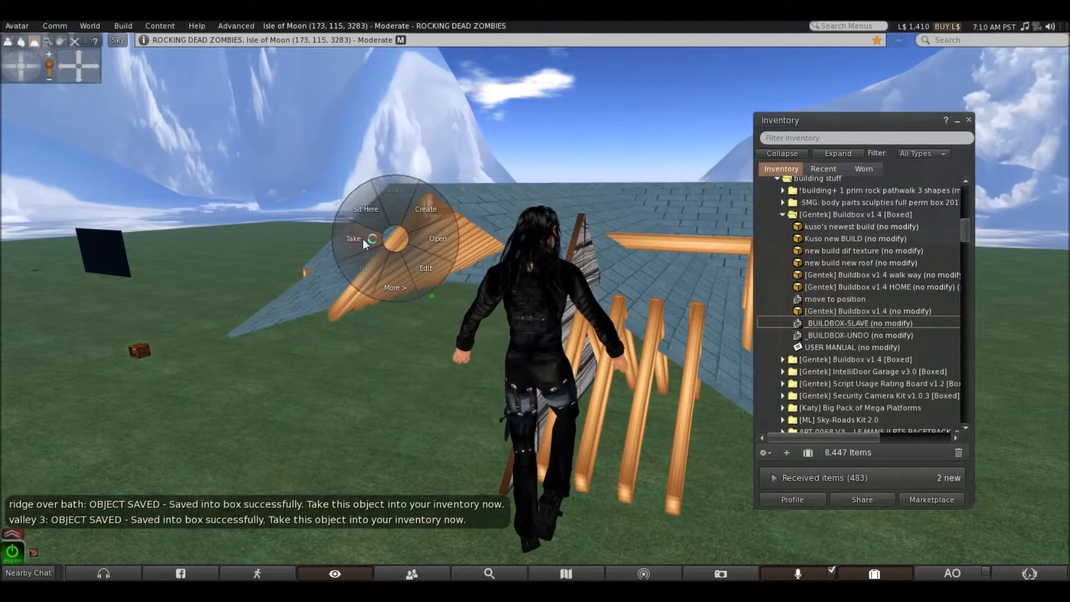
Add the _BUILDBOX-SLAVE script to the main ridge beam at the peak of the rafters and take it into the inventory
{"action": "right_click", "coordinate": [435, 209]}
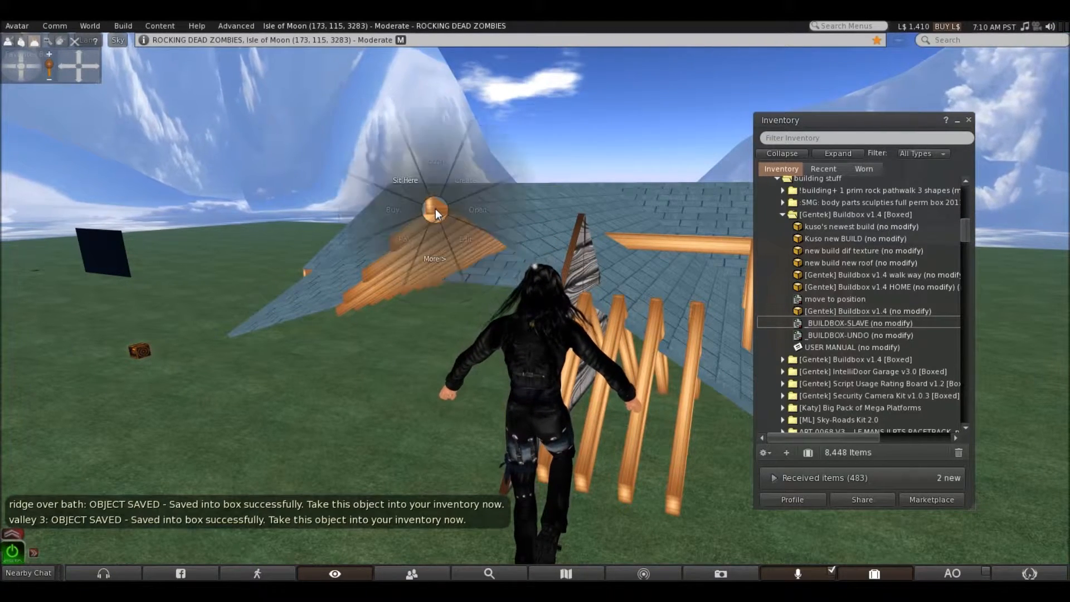
{"action": "left_click", "coordinate": [464, 234]}
{"action": "left_click_drag", "start_coordinate": [798, 322], "coordinate": [633, 306]}
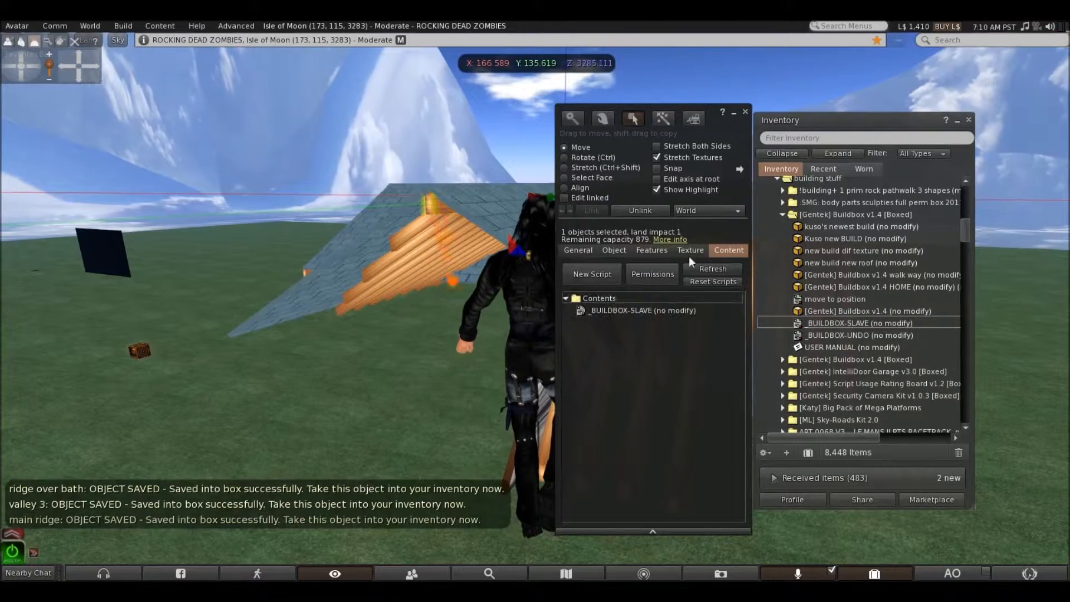
{"action": "left_click", "coordinate": [745, 112]}
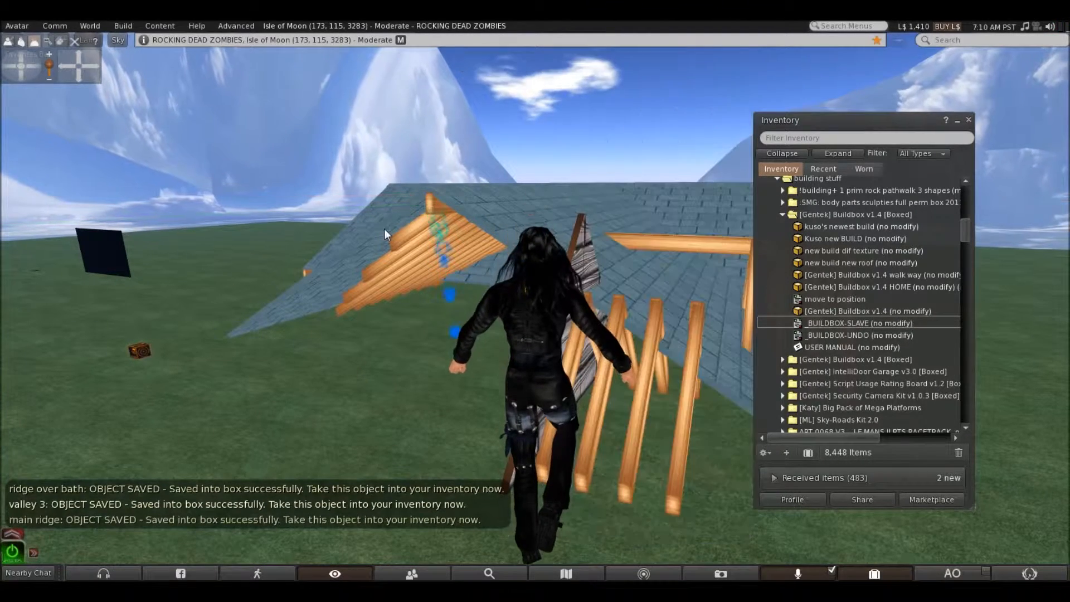
{"action": "right_click", "coordinate": [430, 206]}
{"action": "left_click", "coordinate": [400, 205]}
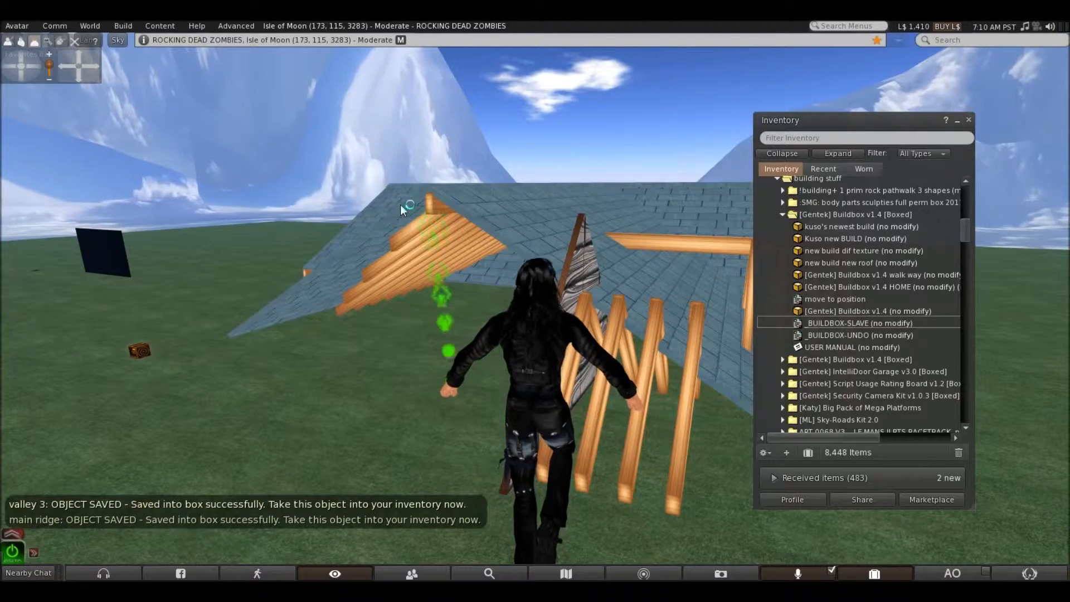
Add the _BUILDBOX-SLAVE script to the shingled roof slope covering the near hip rafters and take it into the inventory
{"action": "right_click", "coordinate": [484, 206]}
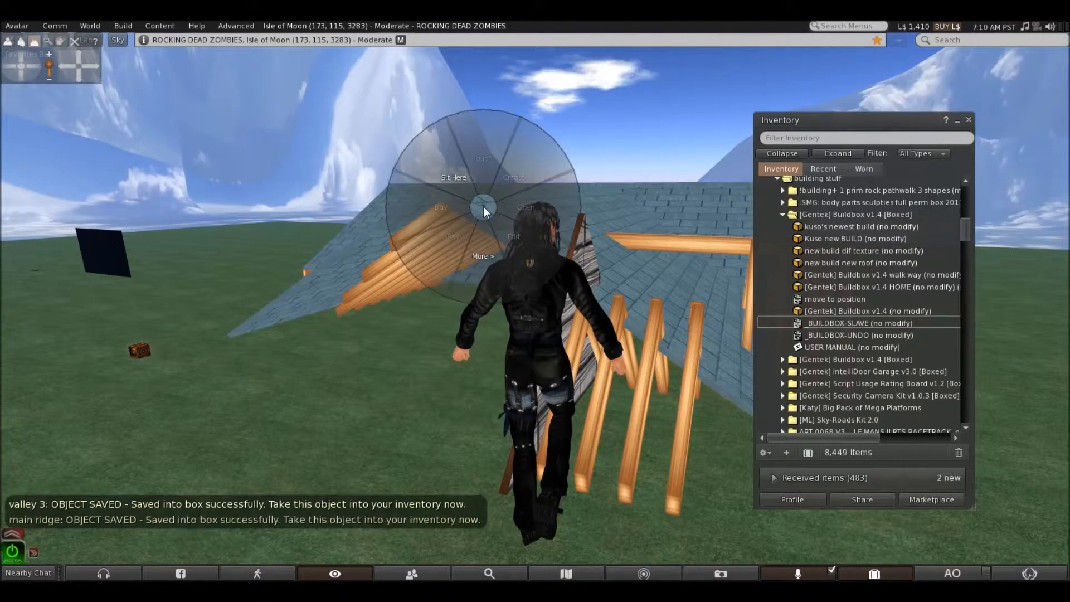
{"action": "left_click", "coordinate": [499, 220]}
{"action": "left_click_drag", "start_coordinate": [807, 329], "coordinate": [654, 299]}
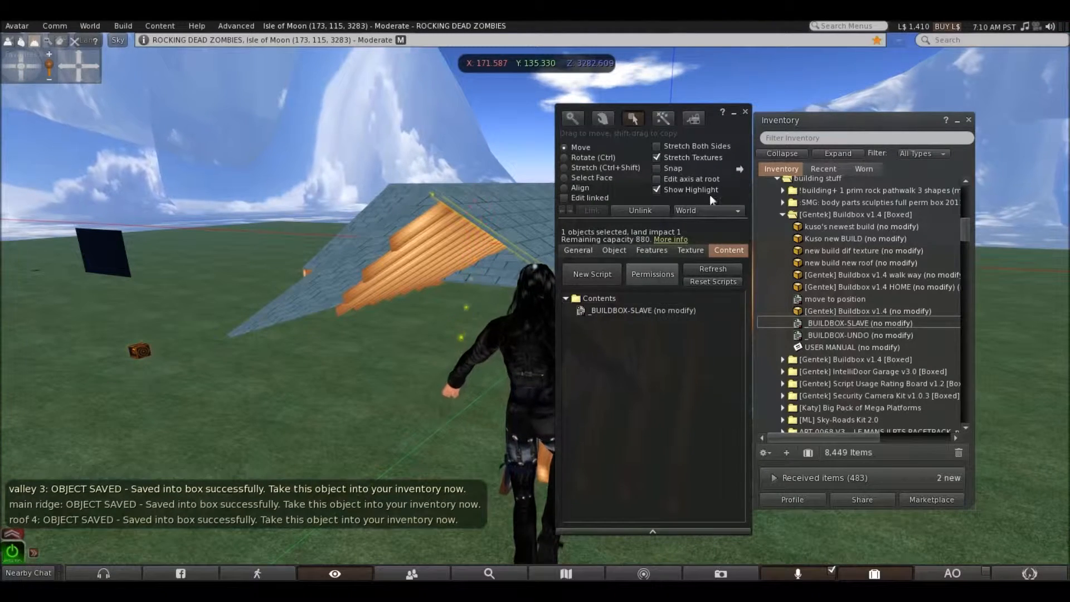
{"action": "left_click", "coordinate": [745, 111]}
{"action": "right_click", "coordinate": [492, 210]}
{"action": "left_click", "coordinate": [460, 210]}
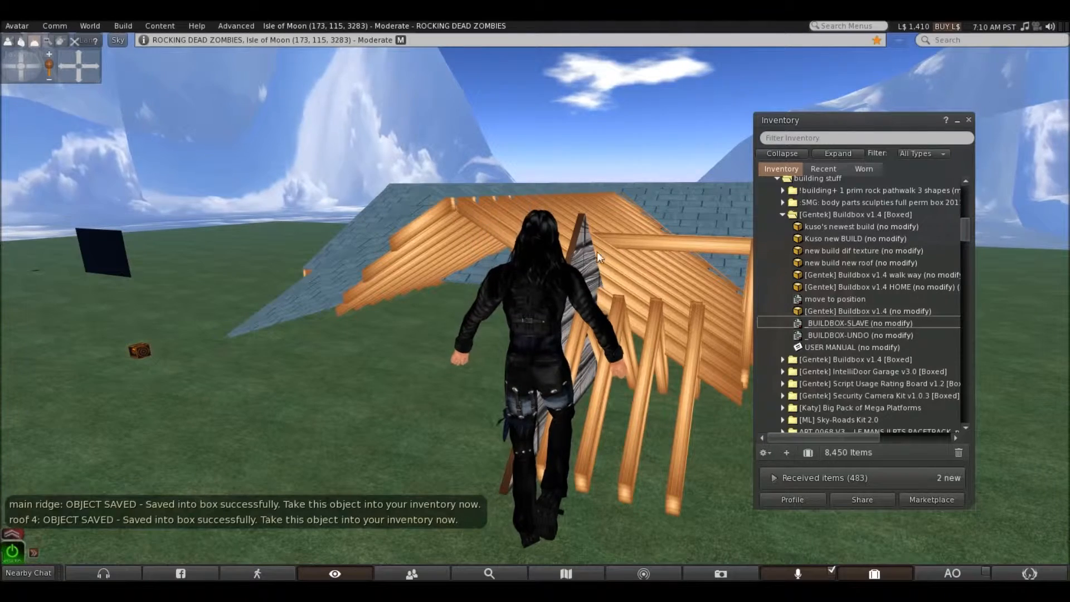
Add the _BUILDBOX-SLAVE script to the remaining grey plank gable wall behind the avatar and take it into the inventory
{"action": "right_click", "coordinate": [581, 252]}
{"action": "left_click", "coordinate": [606, 278]}
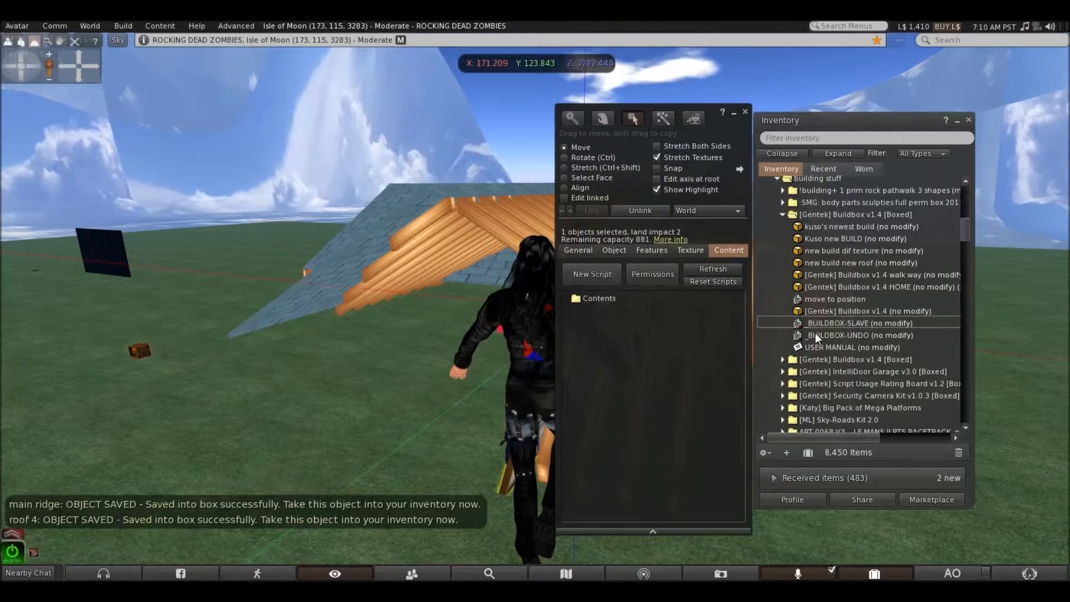
{"action": "left_click_drag", "start_coordinate": [815, 319], "coordinate": [609, 297]}
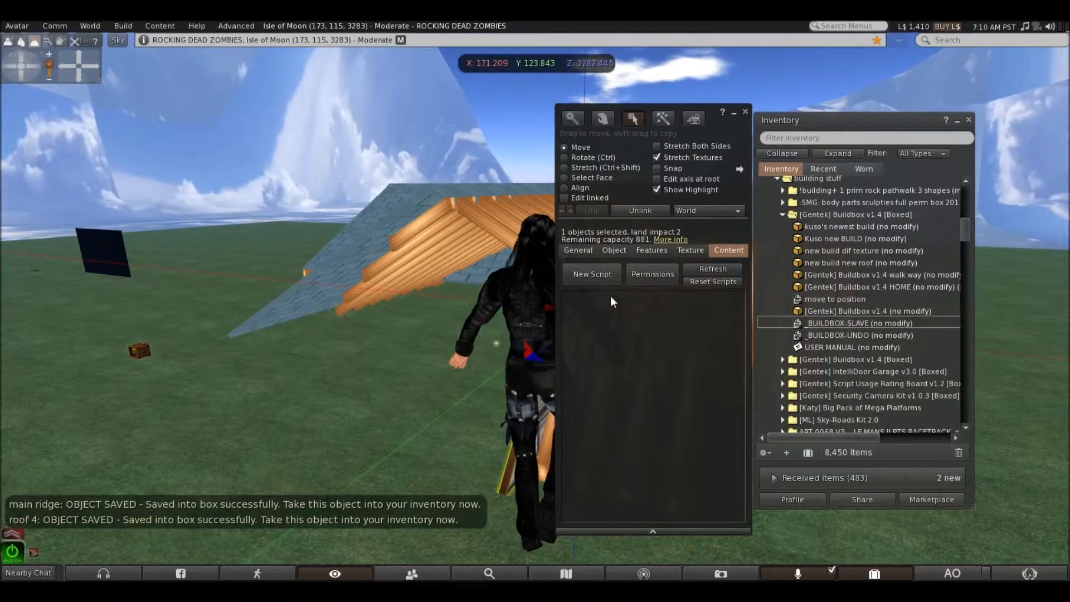
{"action": "left_click", "coordinate": [746, 111]}
{"action": "right_click", "coordinate": [578, 265]}
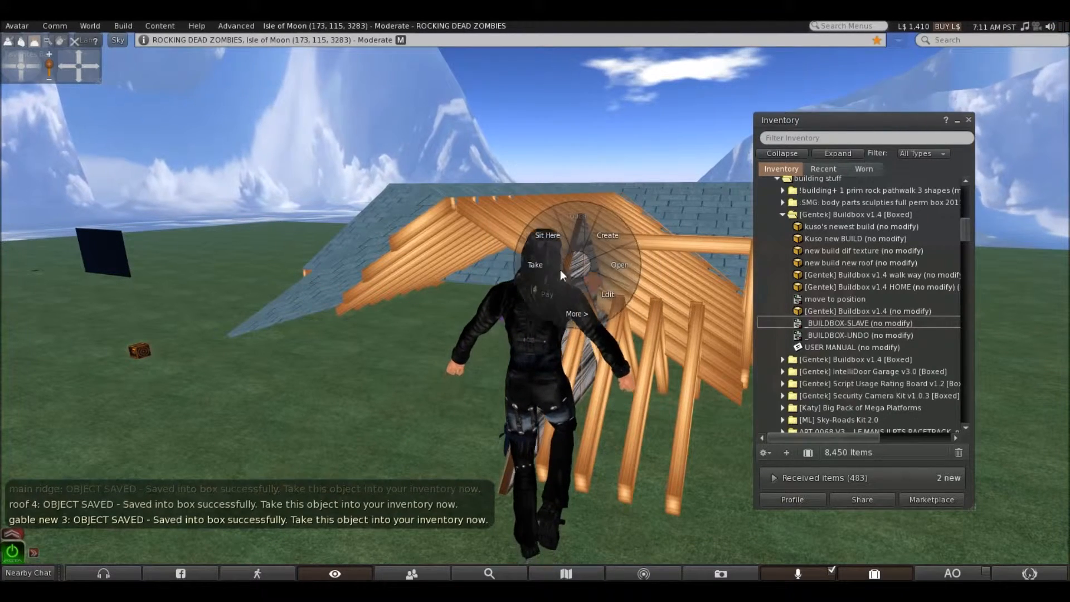
{"action": "left_click", "coordinate": [535, 265]}
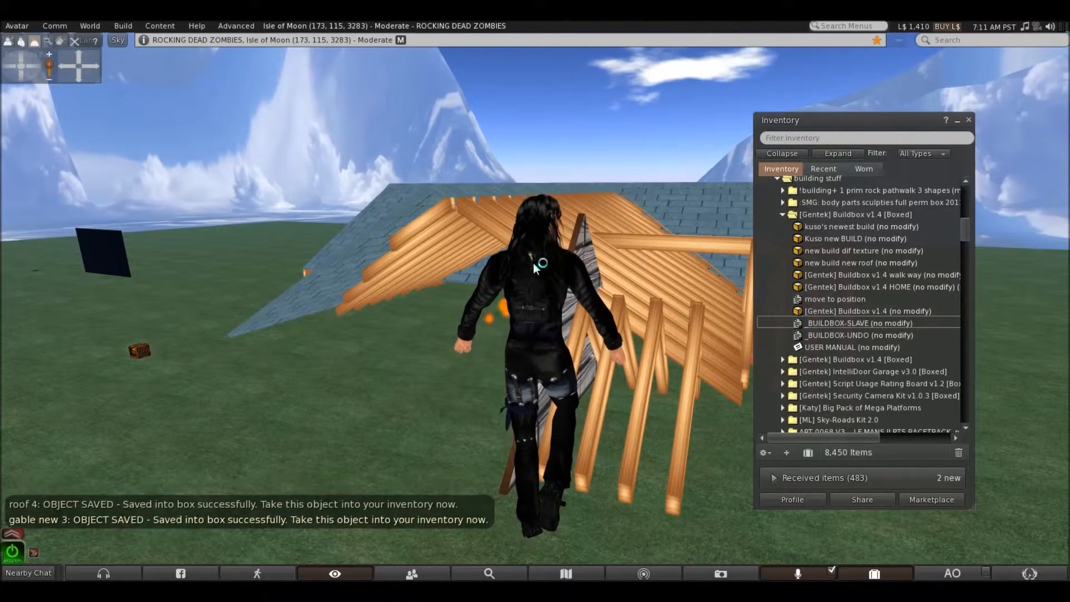
Add the _BUILDBOX-SLAVE script to the set of short rafters standing below the near hip side and take the set into the inventory
{"action": "right_click", "coordinate": [695, 346]}
{"action": "left_click", "coordinate": [716, 367]}
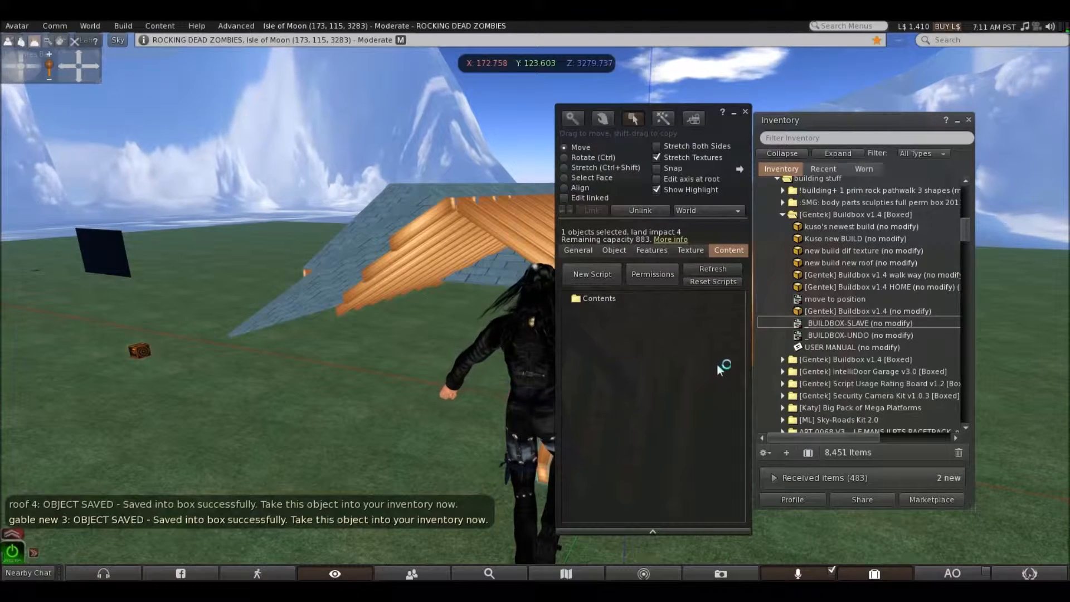
{"action": "left_click_drag", "start_coordinate": [798, 322], "coordinate": [607, 303]}
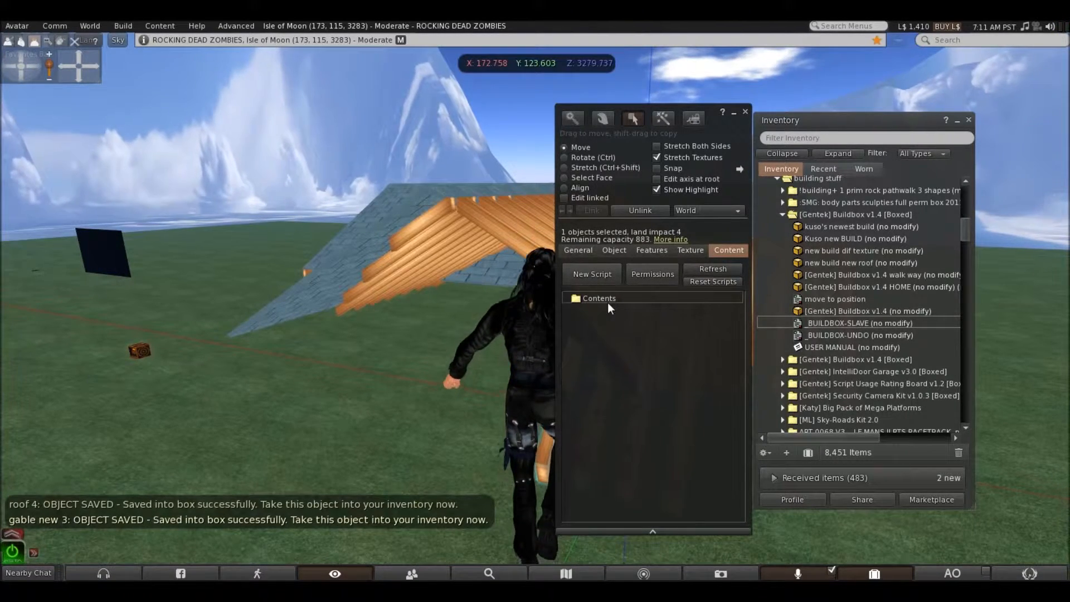
{"action": "left_click", "coordinate": [744, 112]}
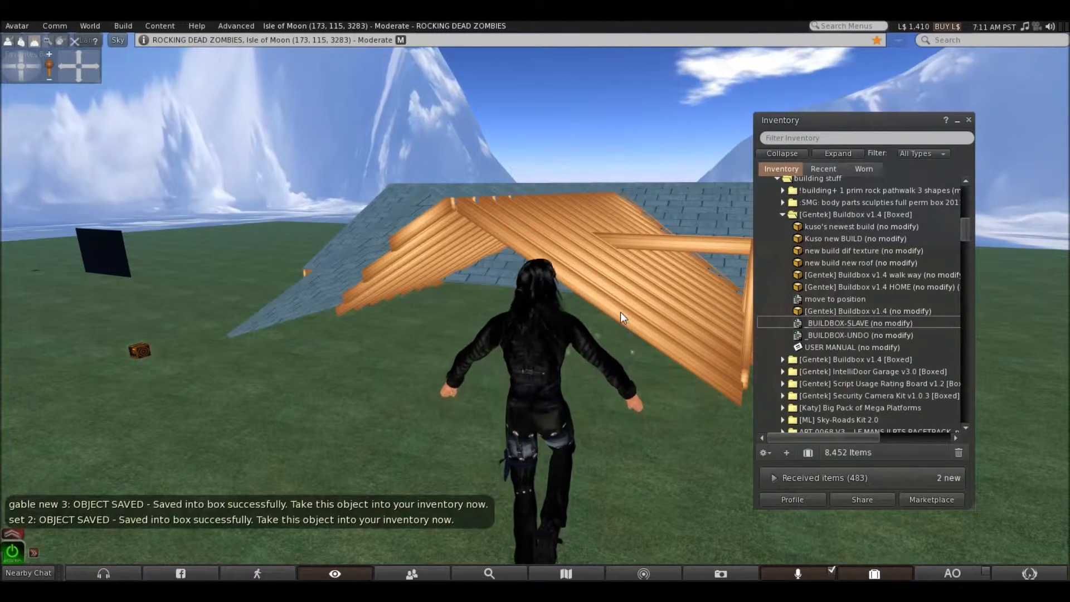
Add the _BUILDBOX-SLAVE script to the near hip-side rafter set and take the set into the inventory
{"action": "right_click", "coordinate": [621, 312]}
{"action": "left_click", "coordinate": [641, 328]}
{"action": "left_click_drag", "start_coordinate": [798, 324], "coordinate": [586, 299]}
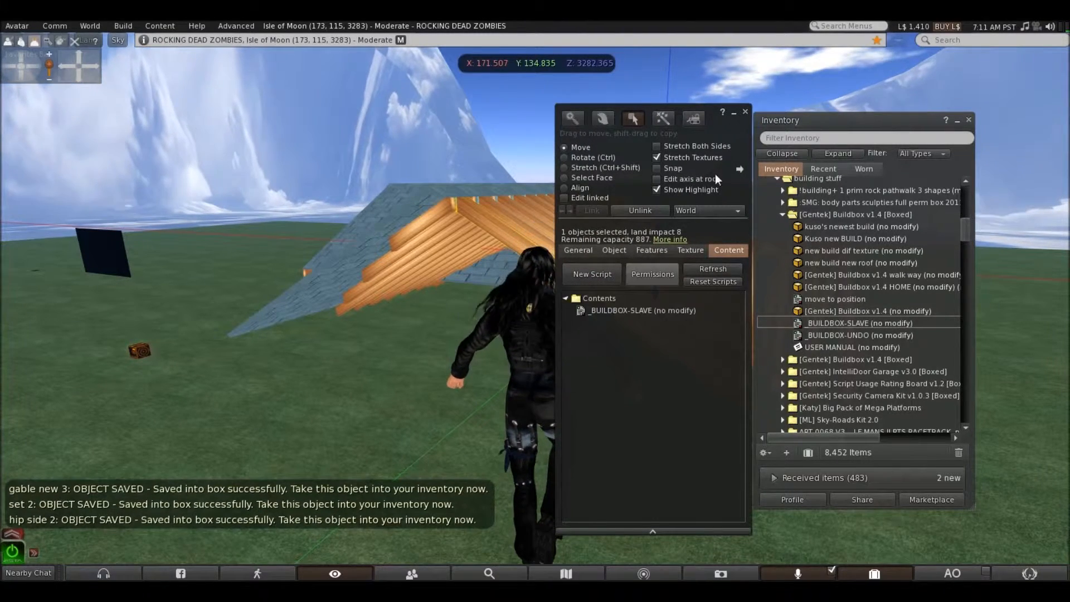
{"action": "left_click", "coordinate": [746, 112]}
{"action": "right_click", "coordinate": [601, 298]}
{"action": "left_click", "coordinate": [568, 300]}
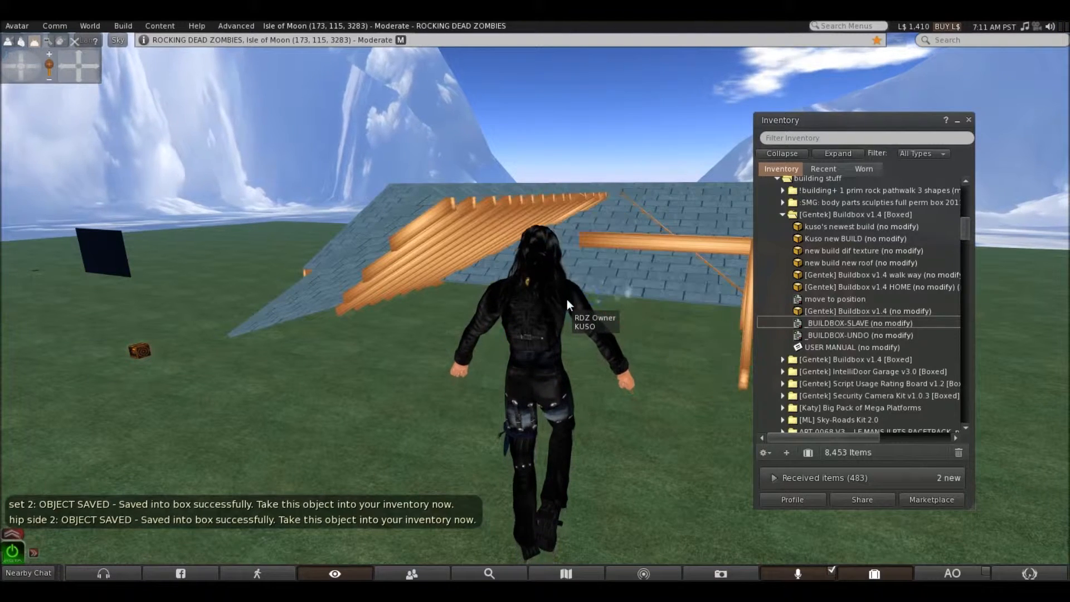
Add the _BUILDBOX-SLAVE script to the opposite hip-side rafter set under the blue shingles and take the set into the inventory
{"action": "right_click", "coordinate": [430, 220]}
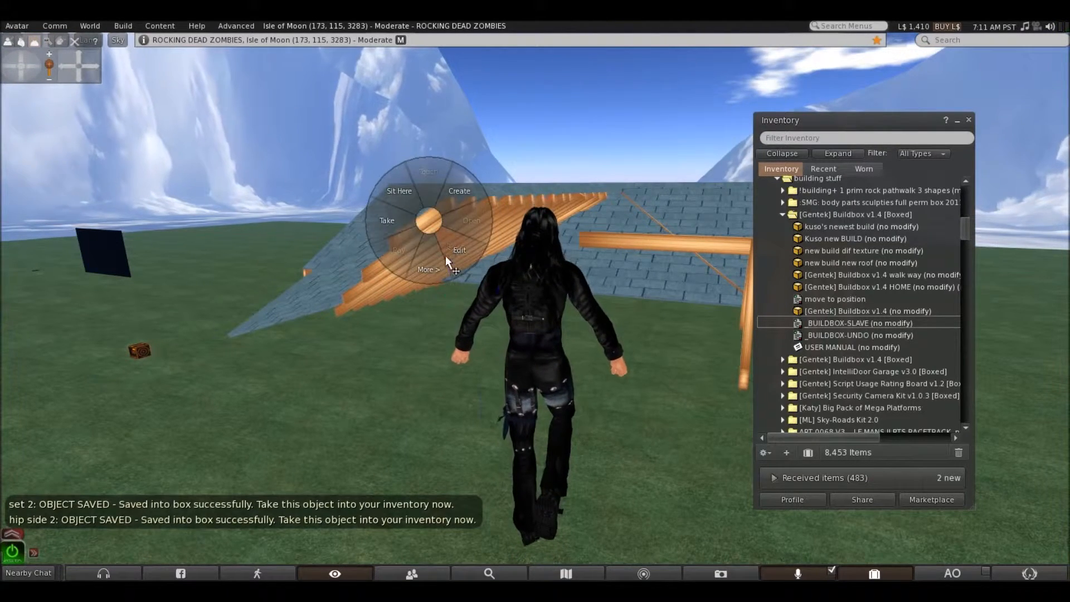
{"action": "left_click", "coordinate": [446, 256]}
{"action": "left_click_drag", "start_coordinate": [861, 323], "coordinate": [623, 298]}
{"action": "left_click", "coordinate": [745, 113]}
{"action": "right_click", "coordinate": [438, 214]}
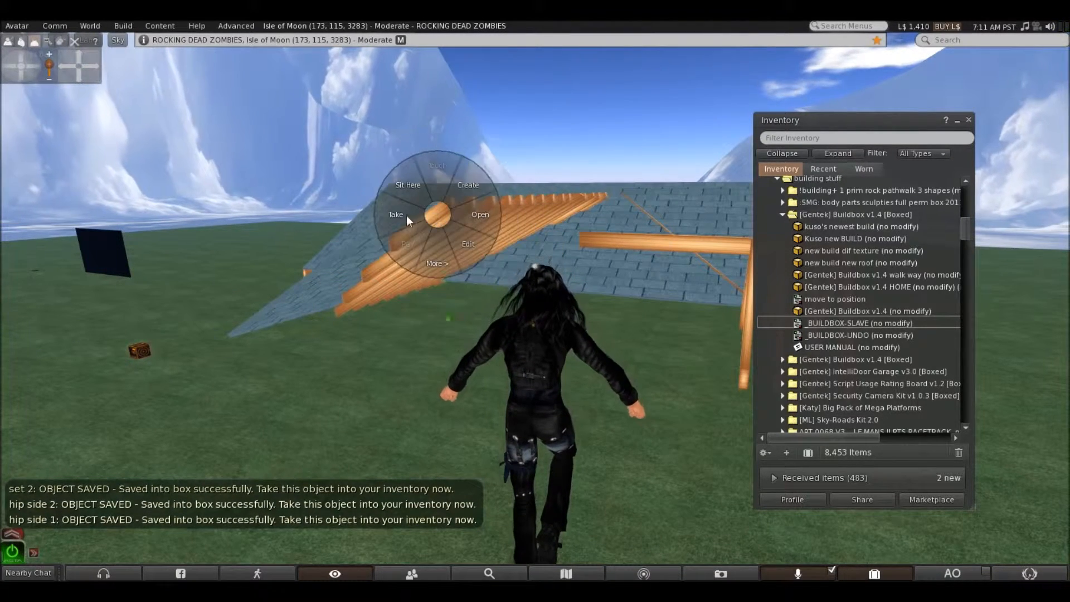
{"action": "left_click", "coordinate": [406, 215]}
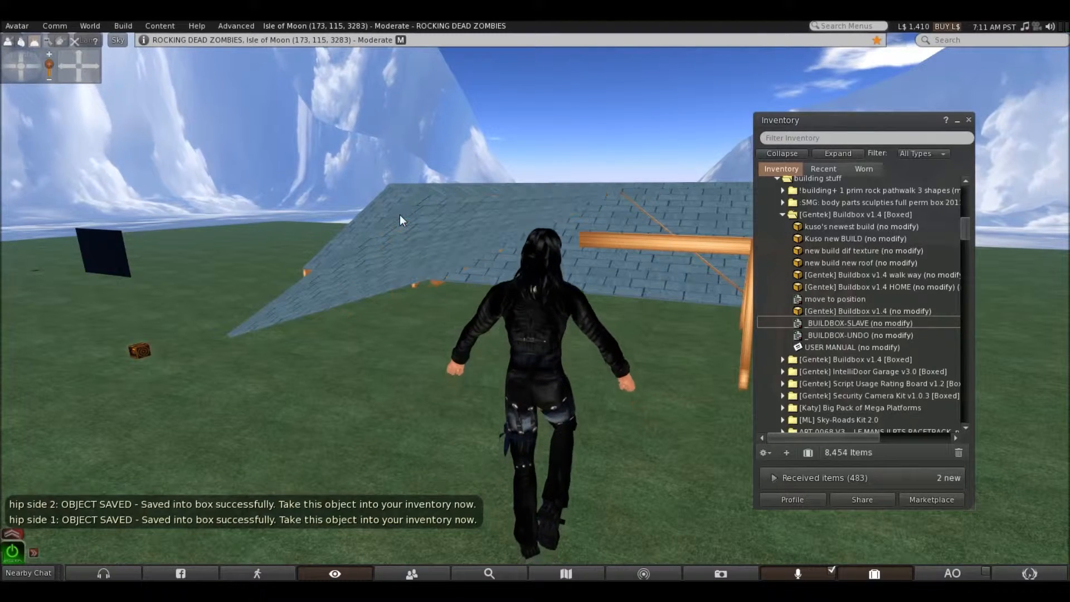
Add the _BUILDBOX-SLAVE script to the short horizontal ridge beam in front of the shingled slope and take it into the inventory
{"action": "right_click", "coordinate": [647, 263]}
{"action": "left_click", "coordinate": [599, 290]}
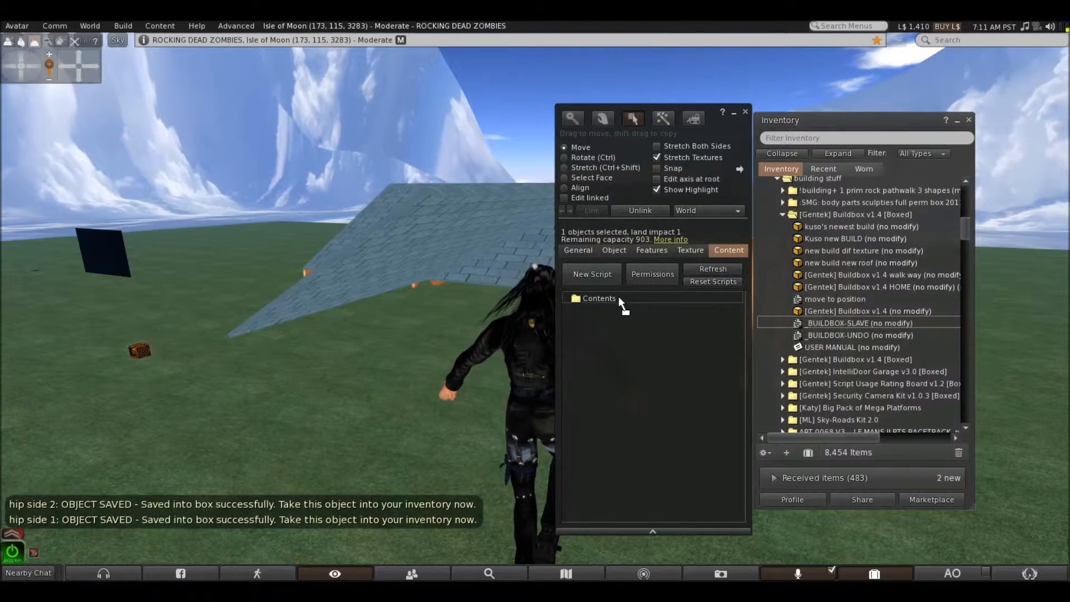
{"action": "left_click", "coordinate": [746, 113]}
{"action": "right_click", "coordinate": [630, 241]}
{"action": "left_click", "coordinate": [602, 242]}
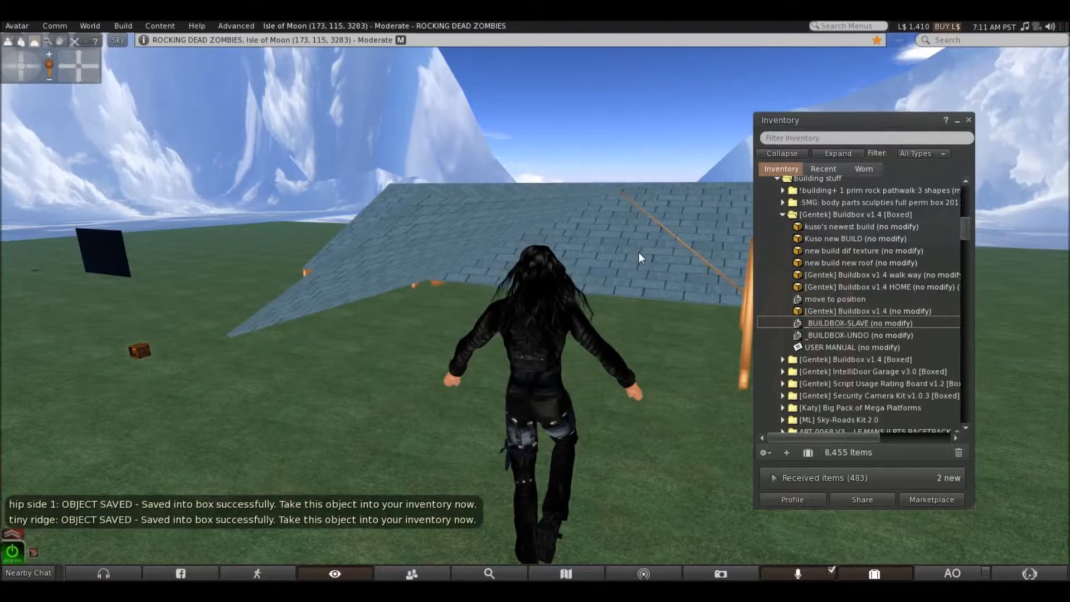
Add the _BUILDBOX-SLAVE script to the shingled roof piece projecting beyond the front slope's corner and take it into the inventory
{"action": "right_click", "coordinate": [418, 238]}
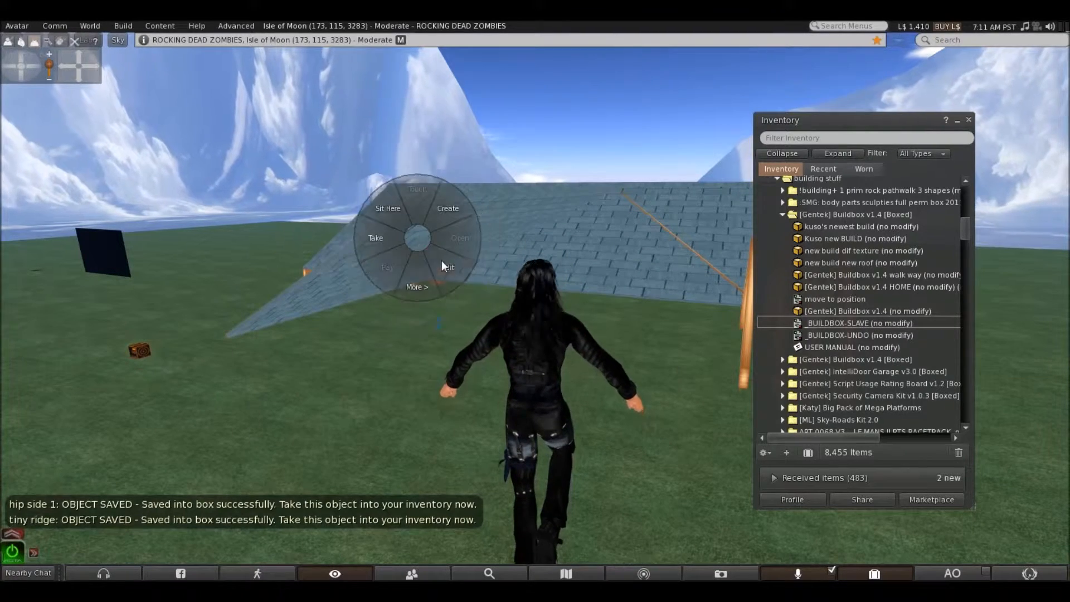
{"action": "left_click", "coordinate": [443, 264]}
{"action": "left_click_drag", "start_coordinate": [808, 323], "coordinate": [617, 299]}
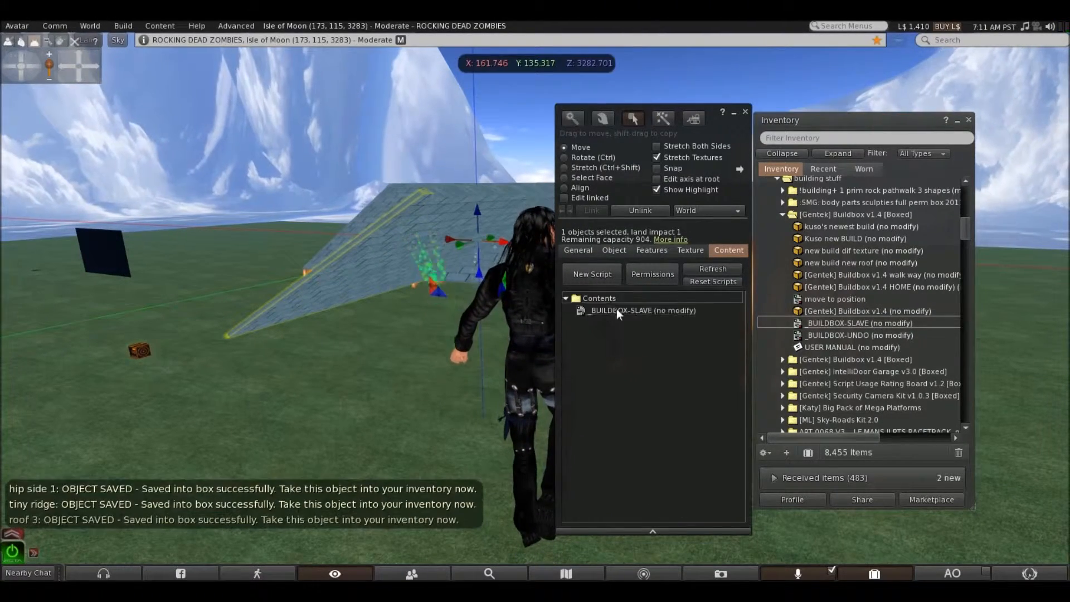
{"action": "left_click", "coordinate": [745, 112]}
{"action": "right_click", "coordinate": [389, 236]}
{"action": "left_click", "coordinate": [376, 234]}
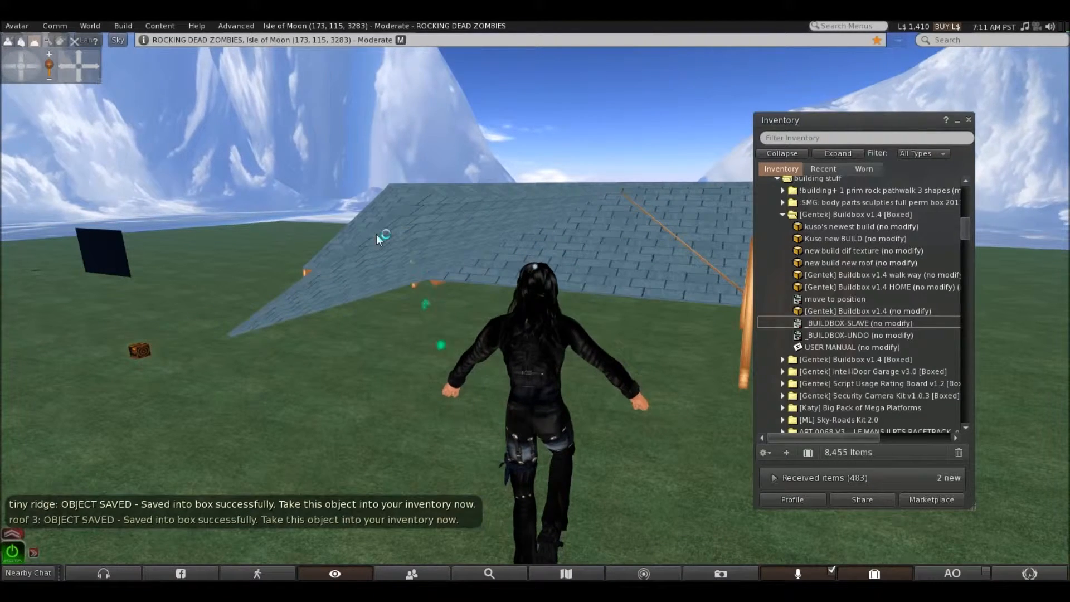
Add the _BUILDBOX-SLAVE script to the front shingled slope covering the rafters and take it into the inventory
{"action": "right_click", "coordinate": [596, 247]}
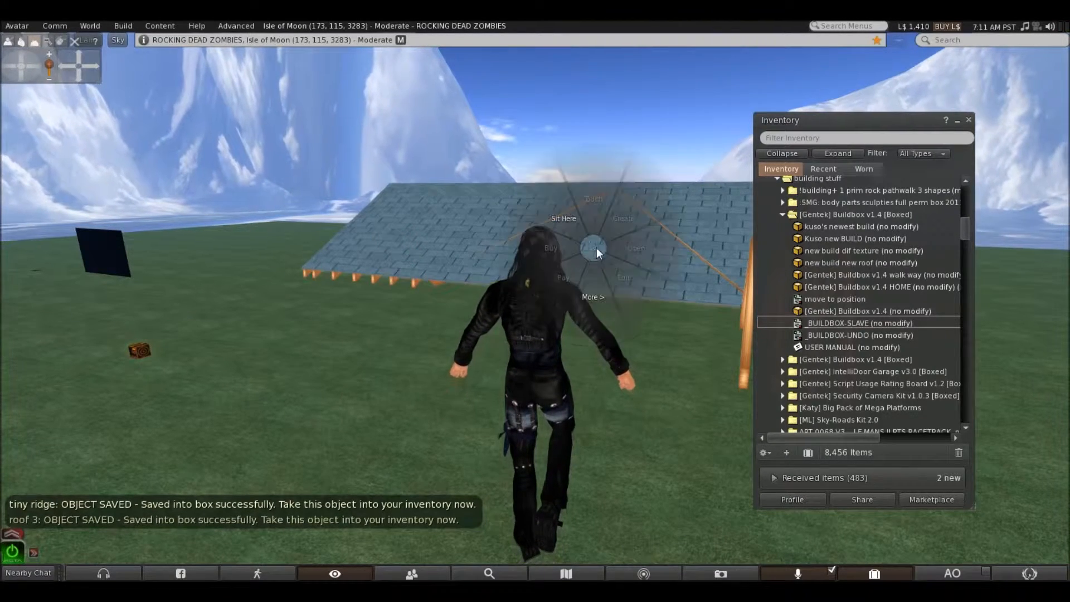
{"action": "left_click", "coordinate": [610, 264]}
{"action": "left_click_drag", "start_coordinate": [858, 324], "coordinate": [626, 296]}
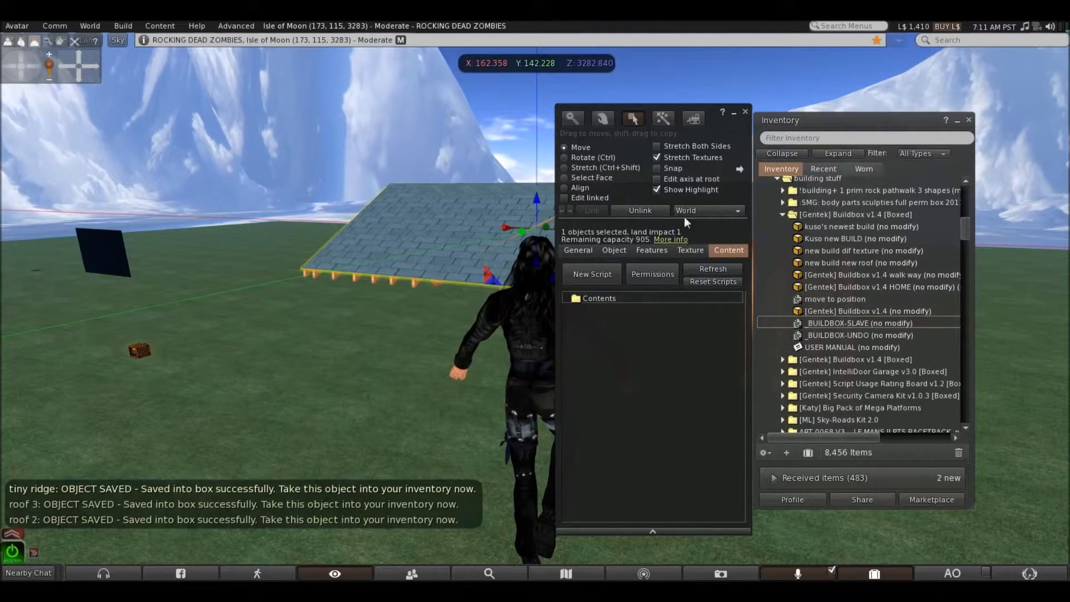
{"action": "left_click", "coordinate": [746, 112]}
{"action": "right_click", "coordinate": [614, 239]}
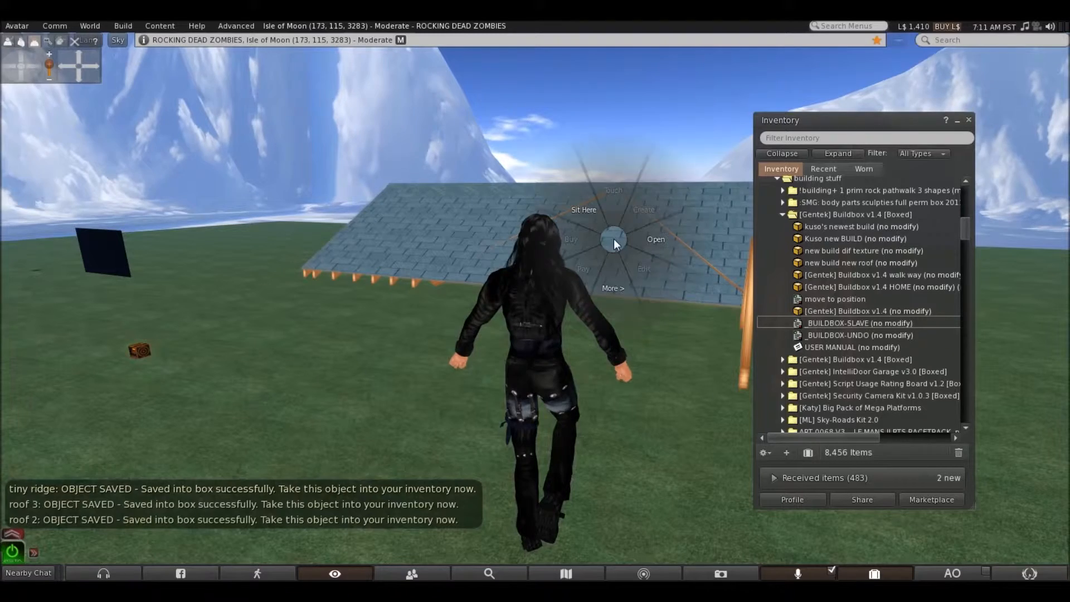
{"action": "left_click", "coordinate": [586, 239]}
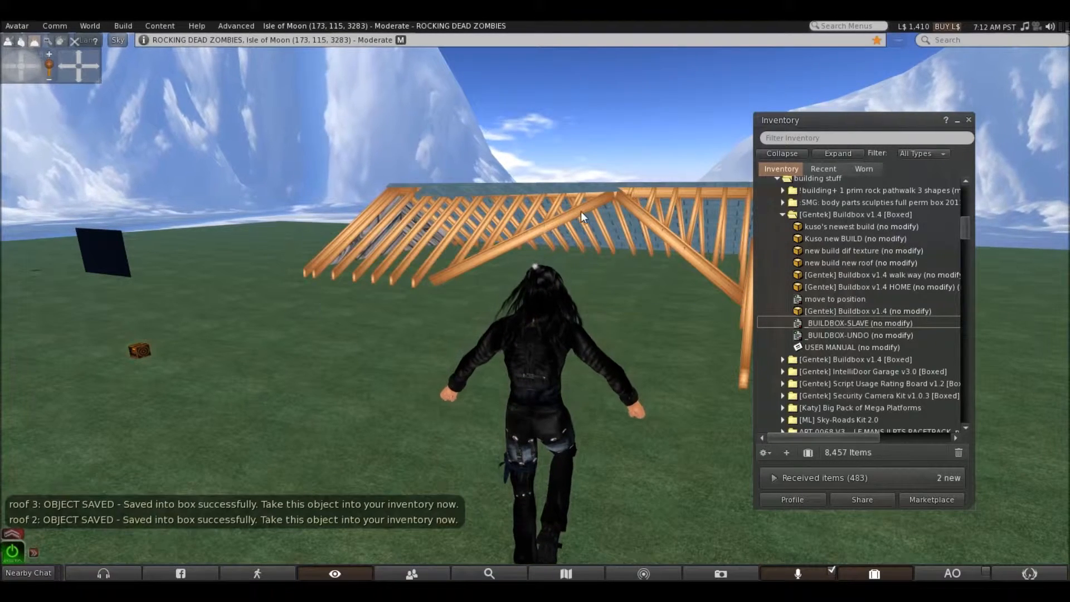
Add the _BUILDBOX-SLAVE script to the near diagonal valley beam and the adjoining long rafter set, and take both into the inventory
{"action": "right_click", "coordinate": [575, 212]}
{"action": "left_click", "coordinate": [588, 229]}
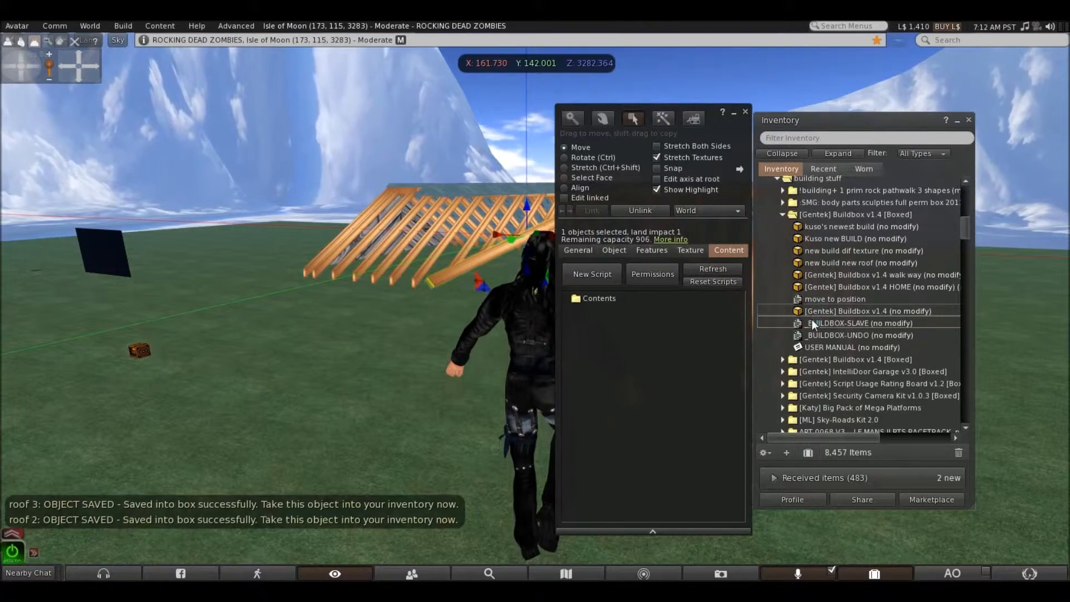
{"action": "left_click_drag", "start_coordinate": [811, 323], "coordinate": [631, 298]}
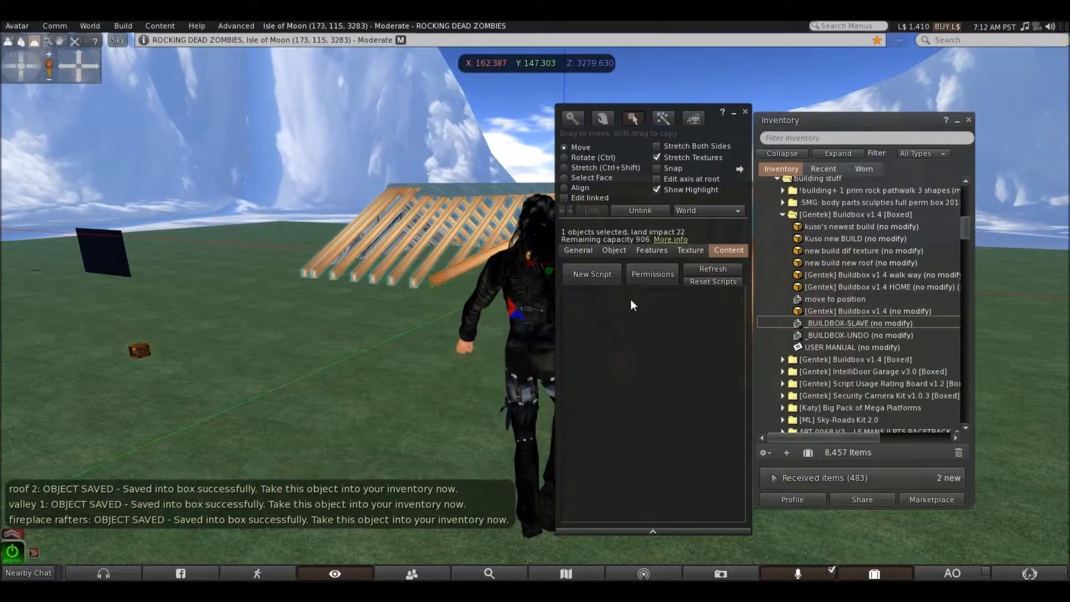
{"action": "left_click", "coordinate": [746, 111]}
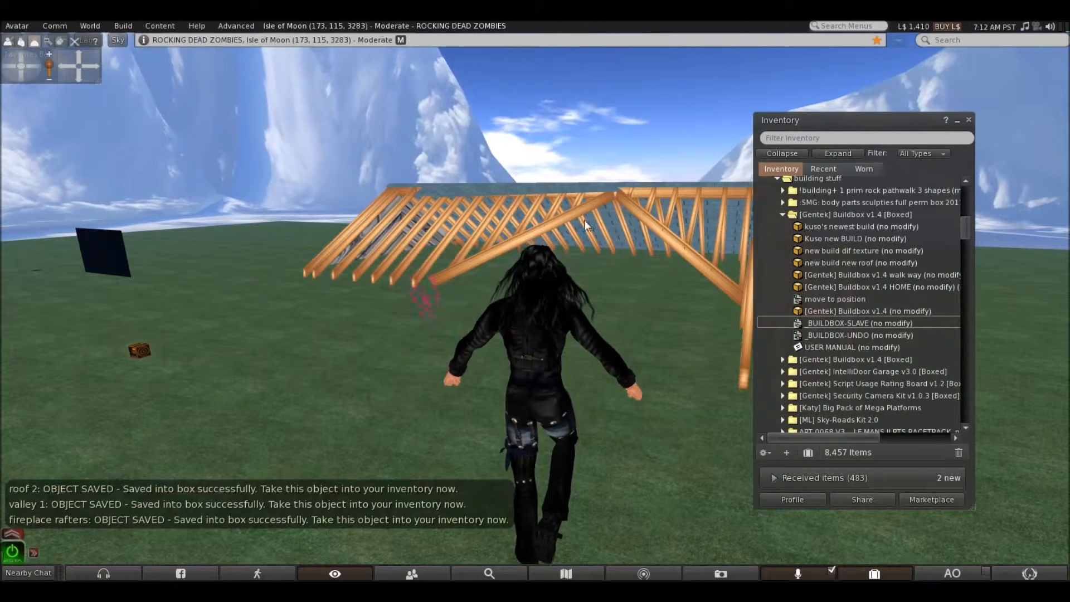
{"action": "right_click", "coordinate": [563, 220]}
{"action": "left_click", "coordinate": [541, 222]}
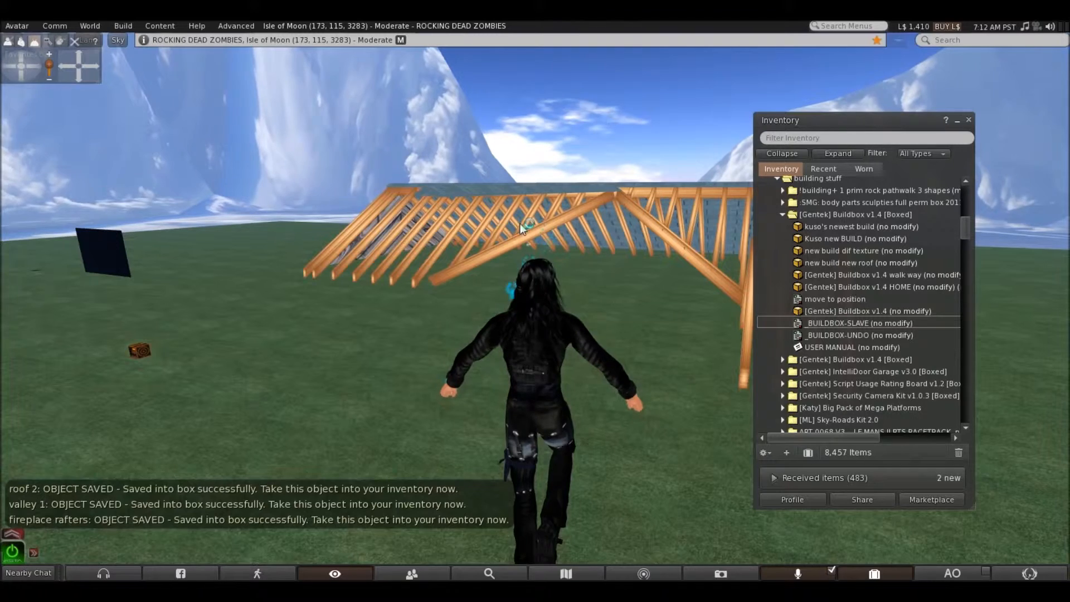
{"action": "right_click", "coordinate": [418, 275]}
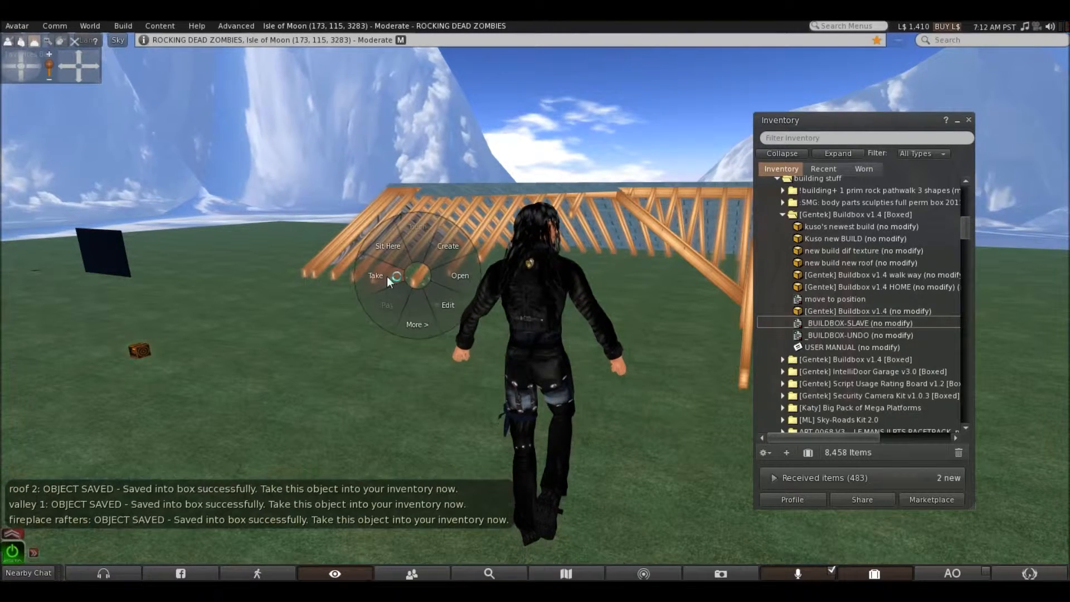
{"action": "left_click", "coordinate": [387, 277]}
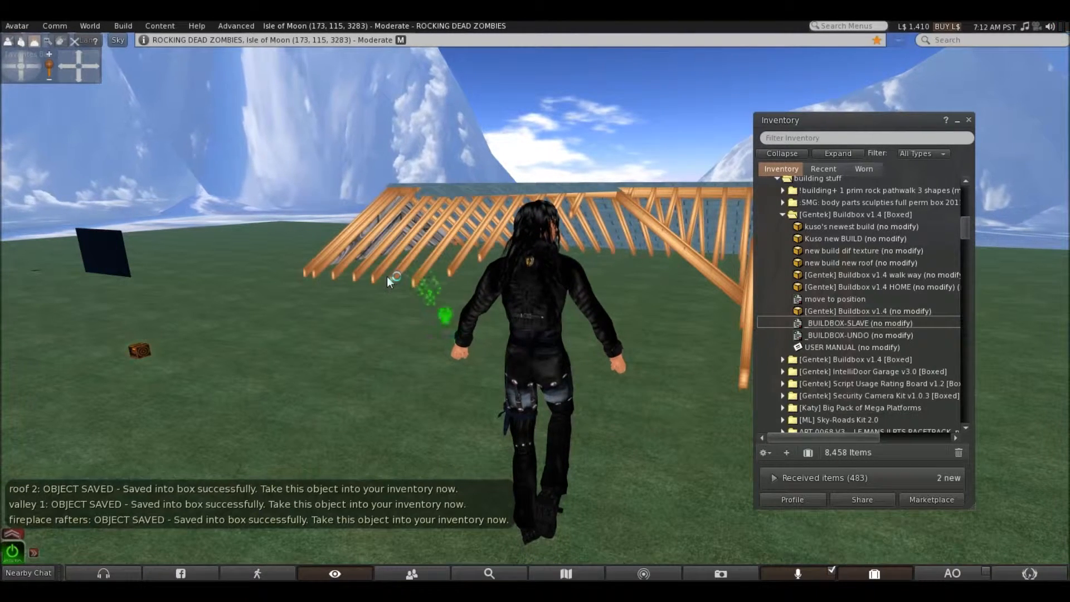
Add the _BUILDBOX-SLAVE script to the remaining diagonal valley beam below the ridge and take it into the inventory
{"action": "right_click", "coordinate": [669, 237]}
{"action": "left_click", "coordinate": [691, 249]}
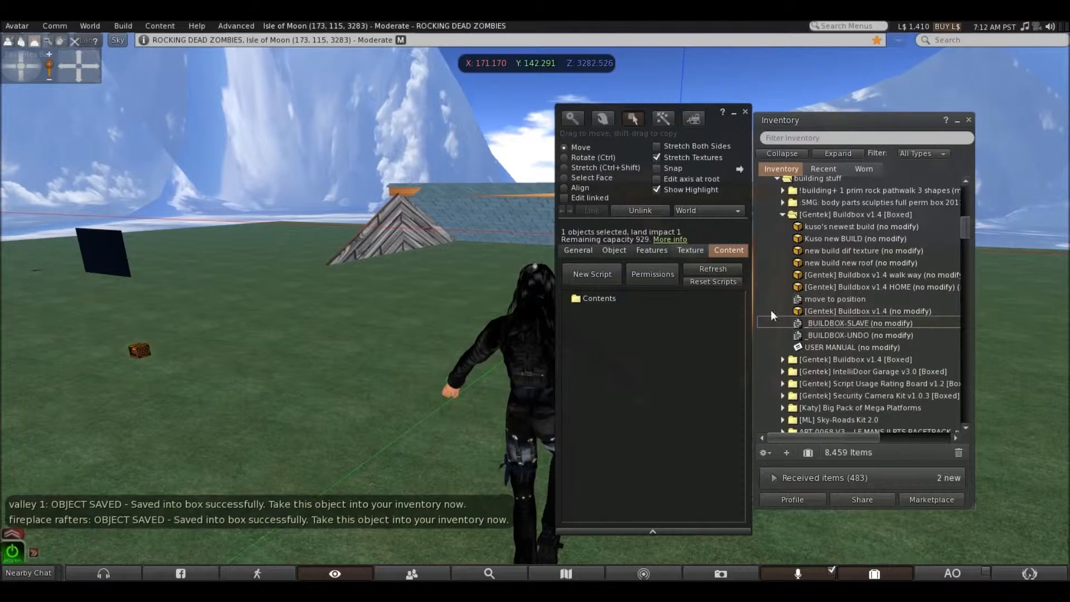
{"action": "left_click_drag", "start_coordinate": [815, 325], "coordinate": [613, 299]}
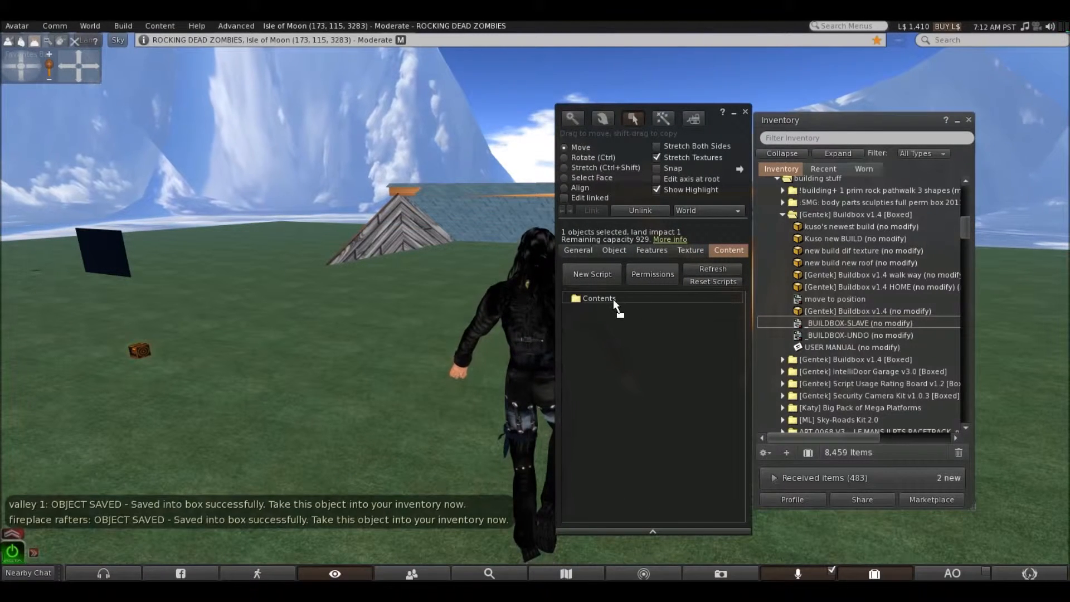
{"action": "left_click", "coordinate": [745, 112]}
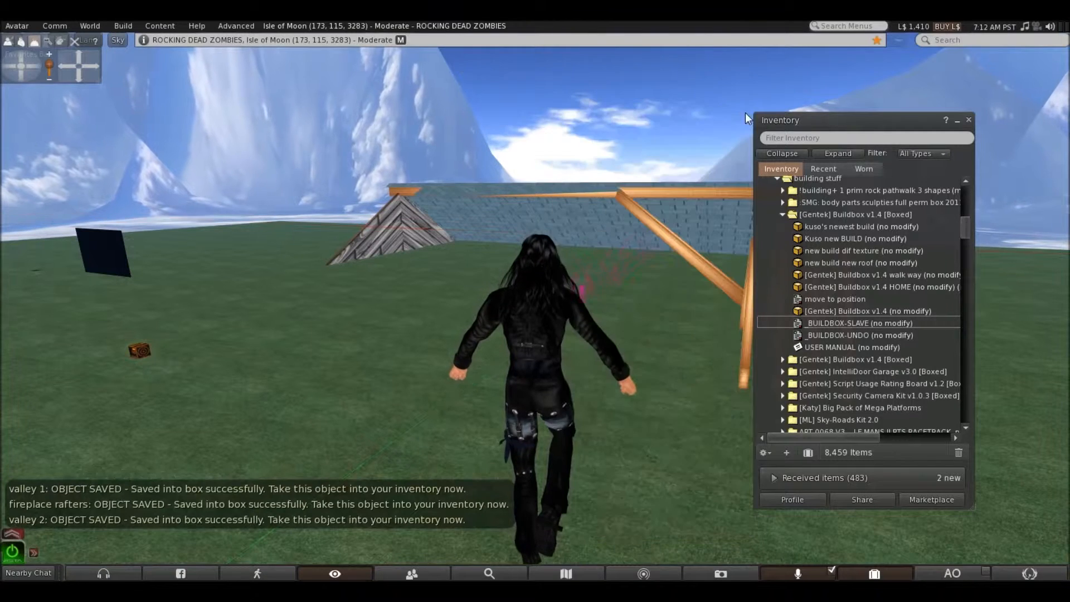
{"action": "right_click", "coordinate": [673, 242]}
{"action": "left_click", "coordinate": [638, 243]}
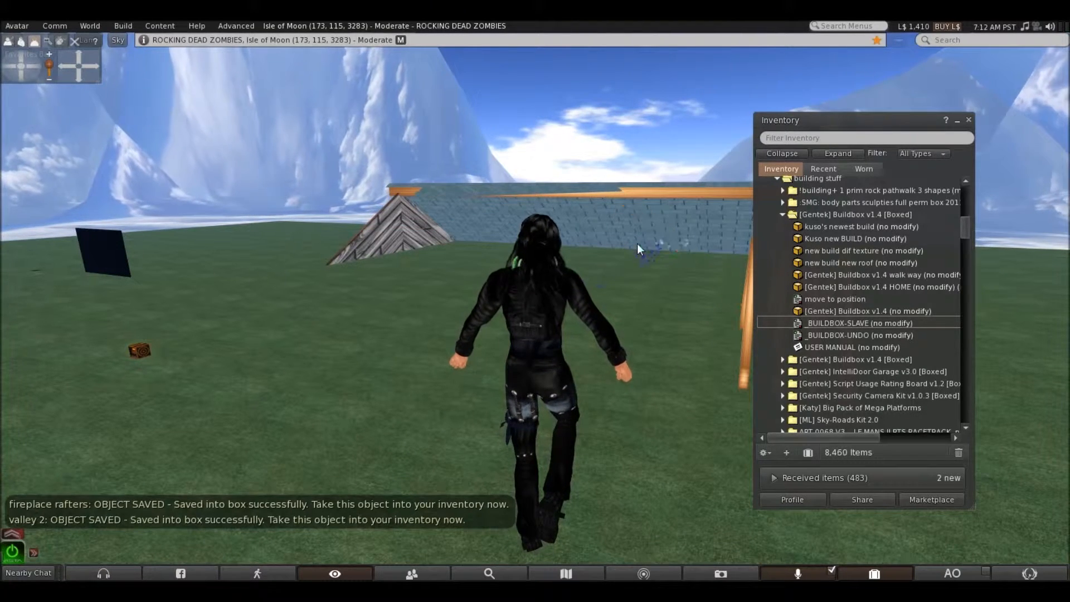
Walk around to the freestanding A-shaped rafter set, add the _BUILDBOX-SLAVE script to it and take it into the inventory
{"action": "key", "text": "Right"}
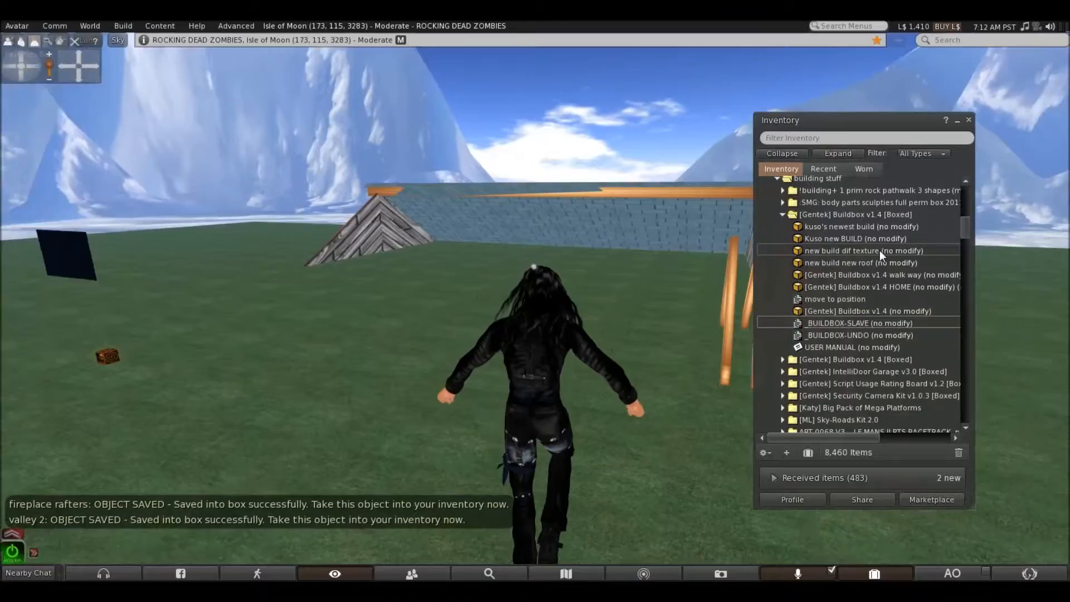
{"action": "key", "text": "Up"}
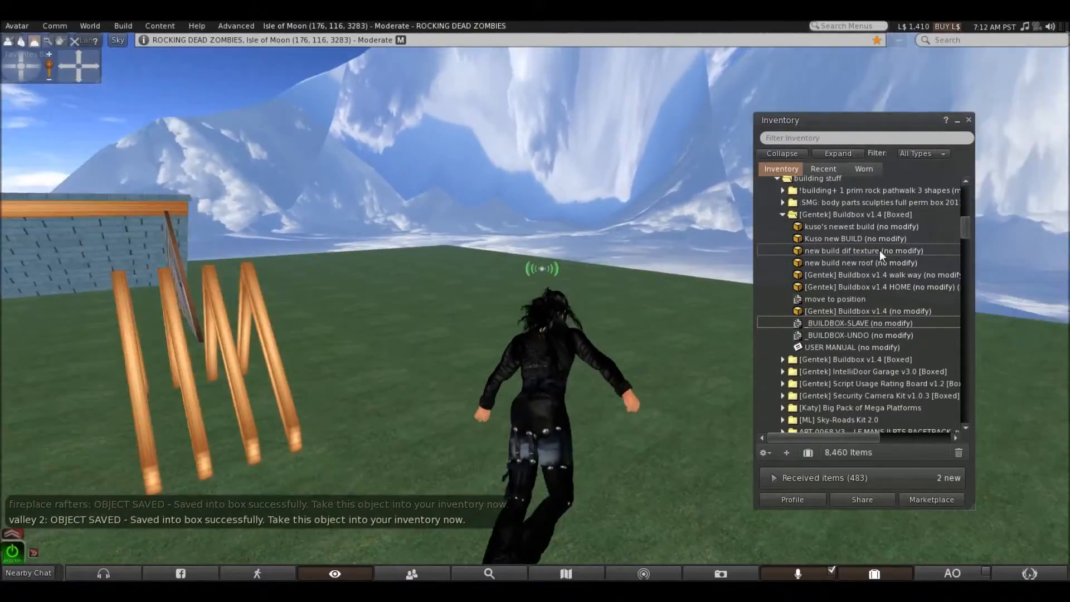
{"action": "key", "text": "Up"}
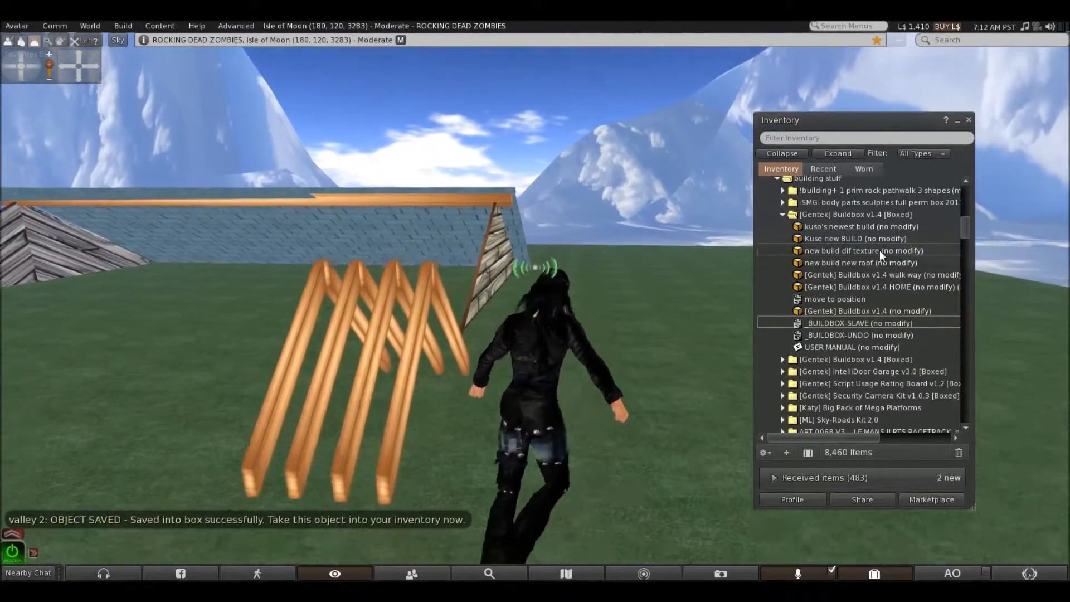
{"action": "key", "text": "Left"}
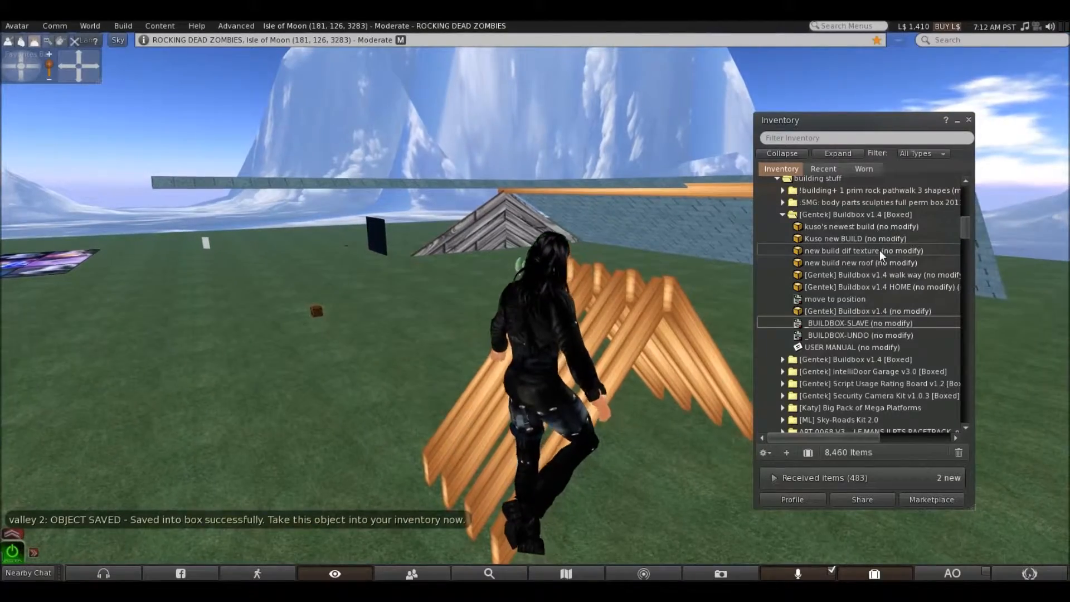
{"action": "key", "text": "Down"}
{"action": "key", "text": "Up"}
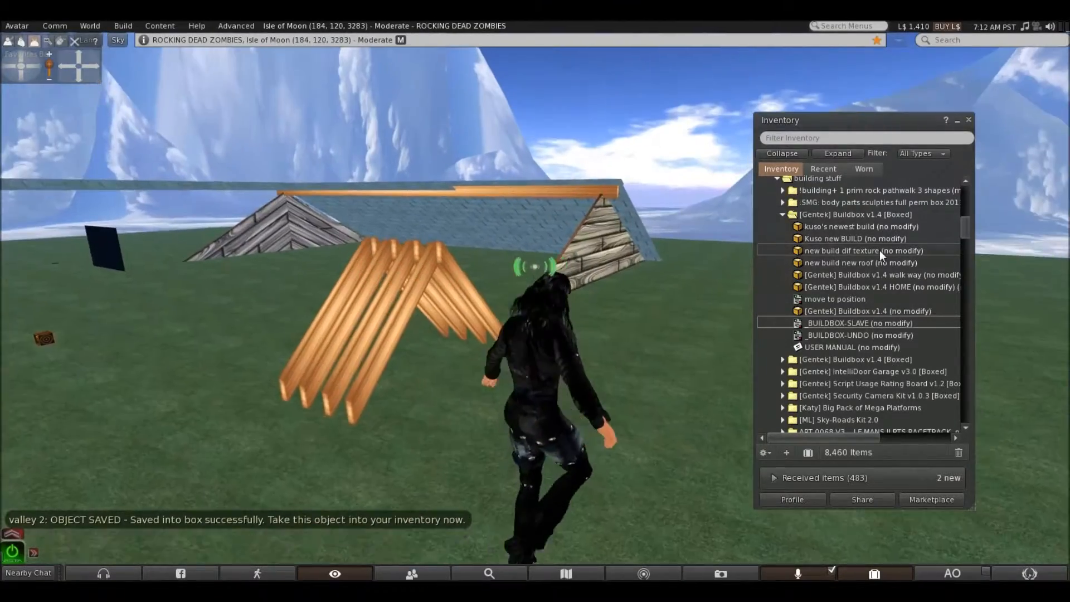
{"action": "key", "text": "Left"}
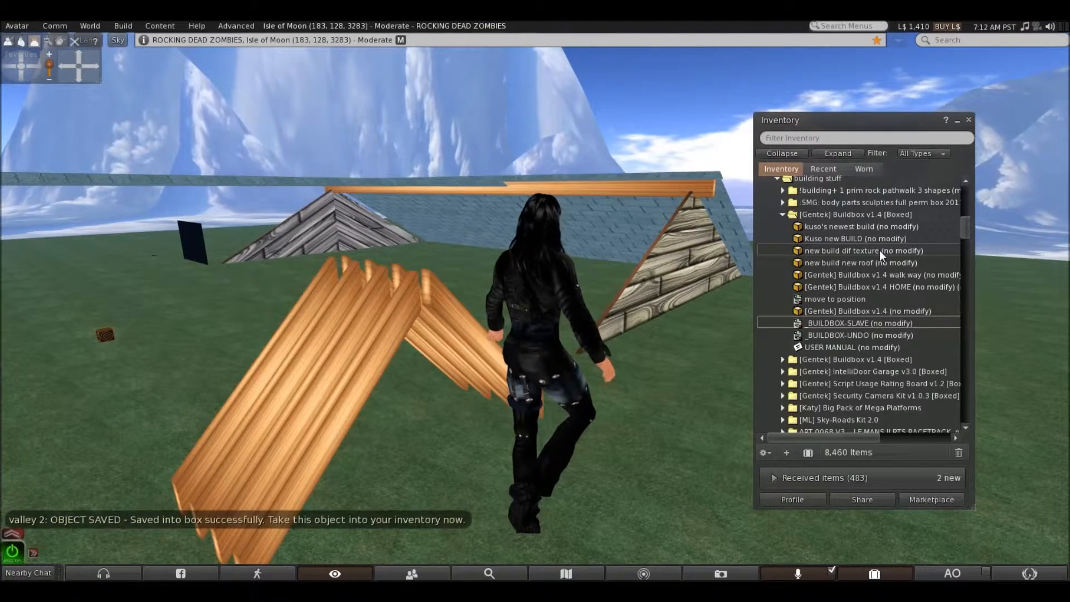
{"action": "right_click", "coordinate": [366, 378]}
{"action": "left_click", "coordinate": [386, 406]}
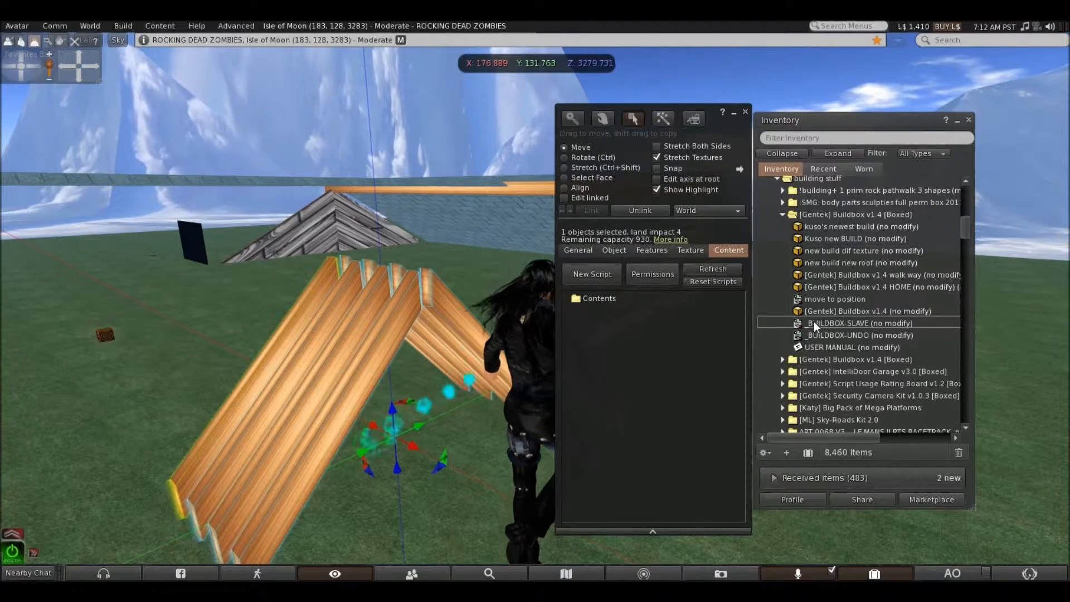
{"action": "left_click_drag", "start_coordinate": [813, 321], "coordinate": [594, 296]}
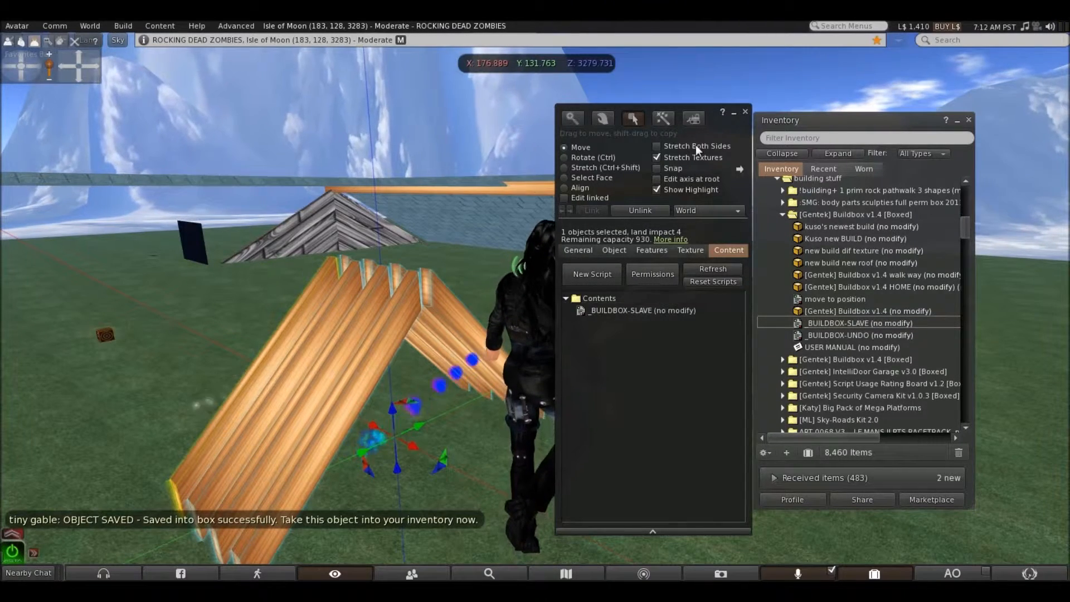
{"action": "left_click", "coordinate": [745, 115]}
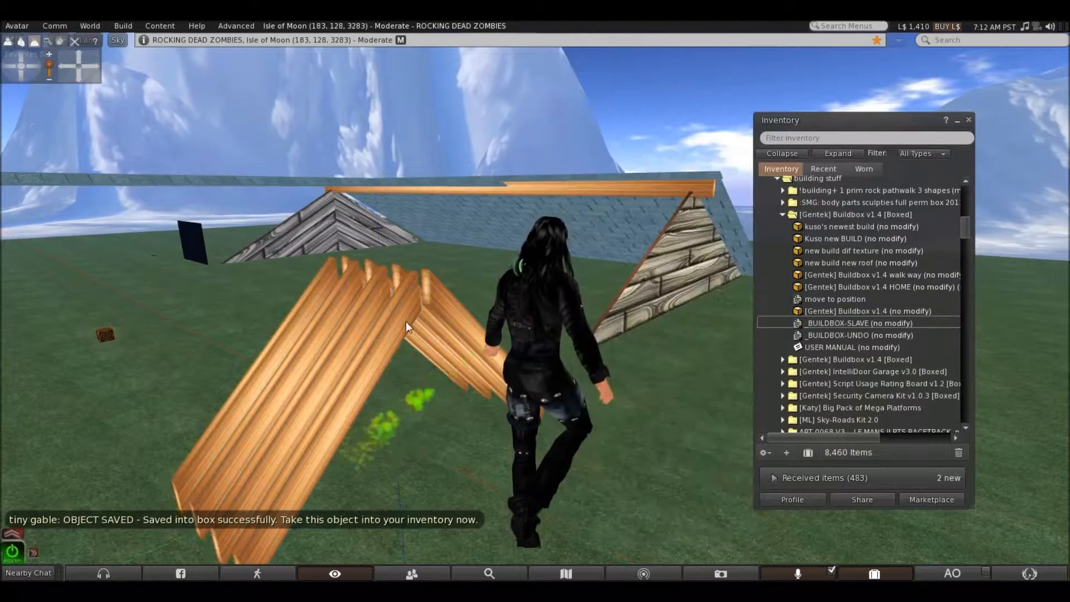
{"action": "right_click", "coordinate": [376, 350]}
{"action": "left_click", "coordinate": [338, 352]}
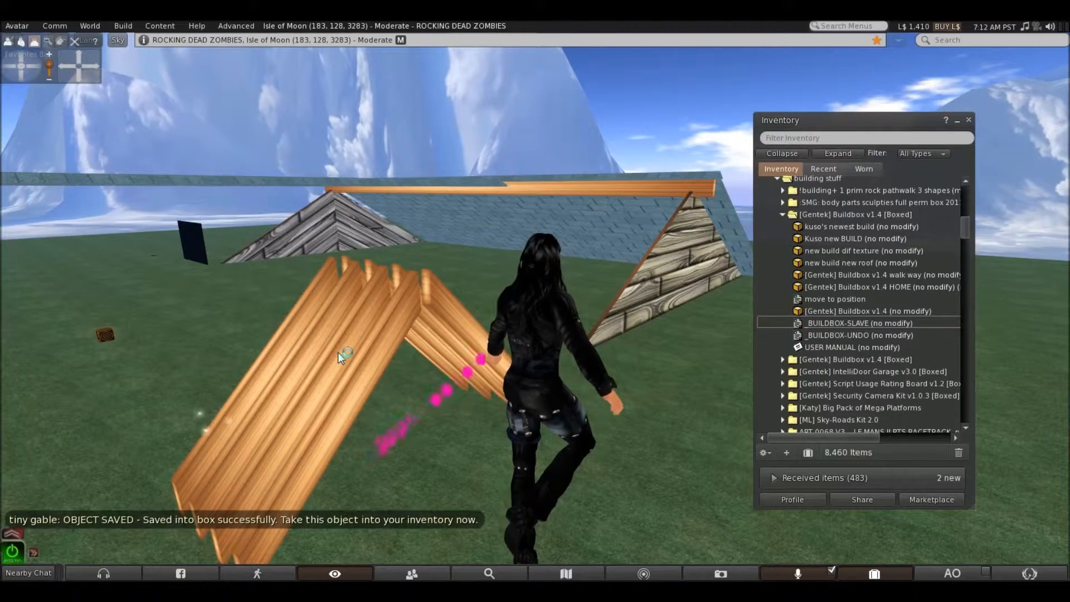
Add the _BUILDBOX-SLAVE script to the two wooden-plank gable walls at the ends of the roof and take both into the inventory
{"action": "right_click", "coordinate": [668, 262]}
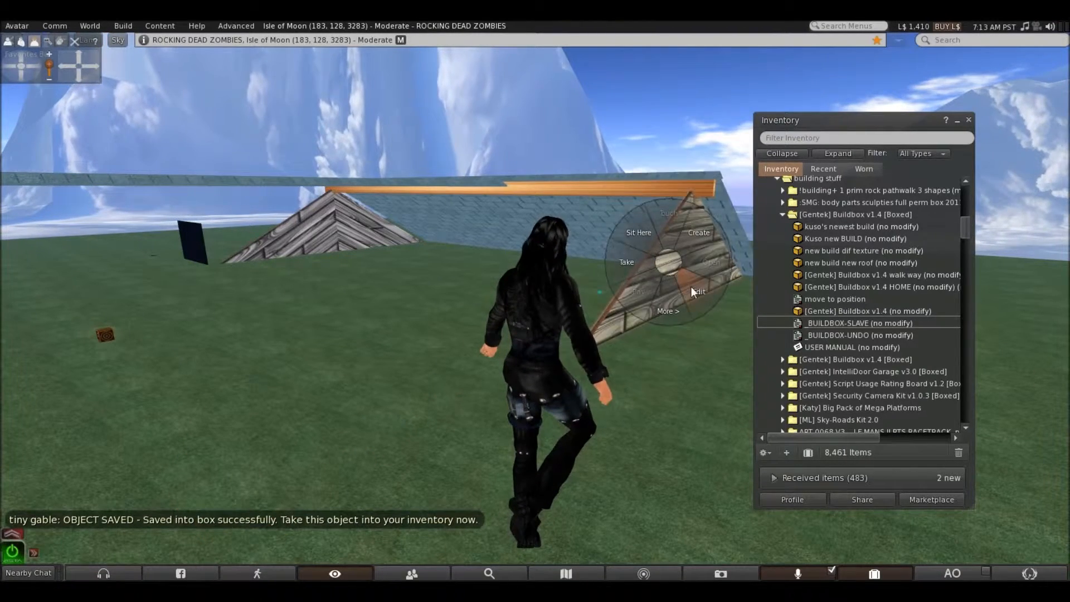
{"action": "left_click", "coordinate": [691, 287]}
{"action": "left_click_drag", "start_coordinate": [827, 322], "coordinate": [614, 297]}
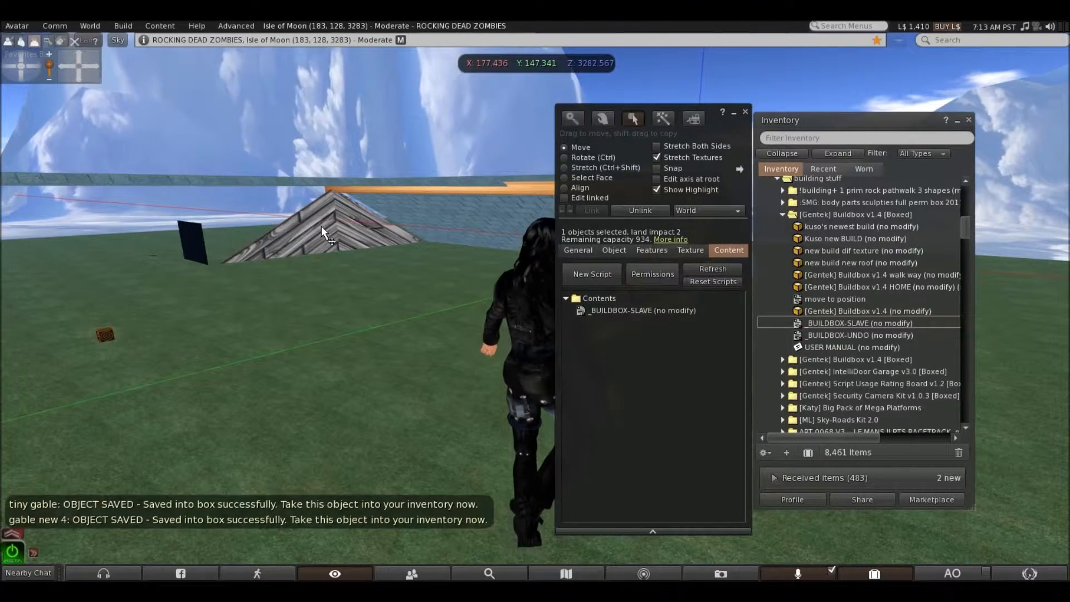
{"action": "left_click_drag", "start_coordinate": [814, 322], "coordinate": [610, 303]}
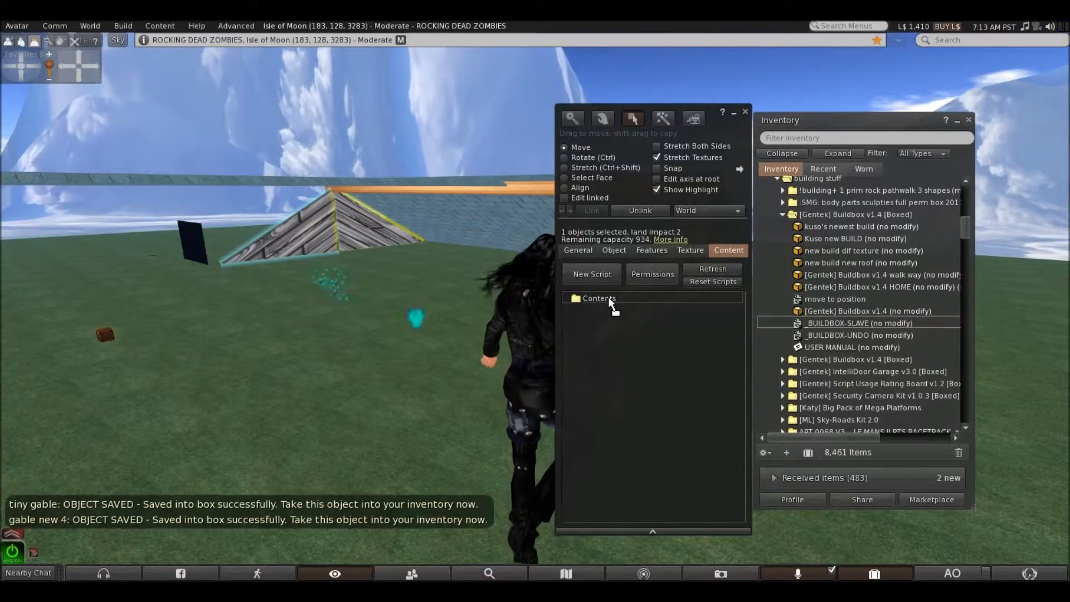
{"action": "left_click", "coordinate": [746, 113]}
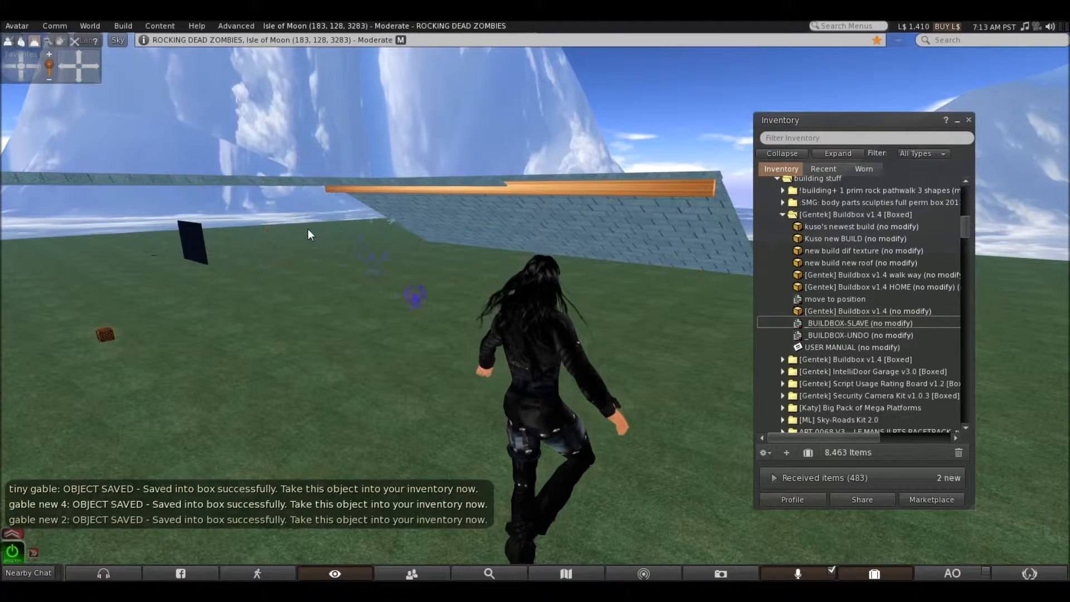
Add the _BUILDBOX-SLAVE script to the long ridge beam along the remaining shingled slope and take it into the inventory
{"action": "right_click", "coordinate": [593, 189]}
{"action": "left_click", "coordinate": [605, 239]}
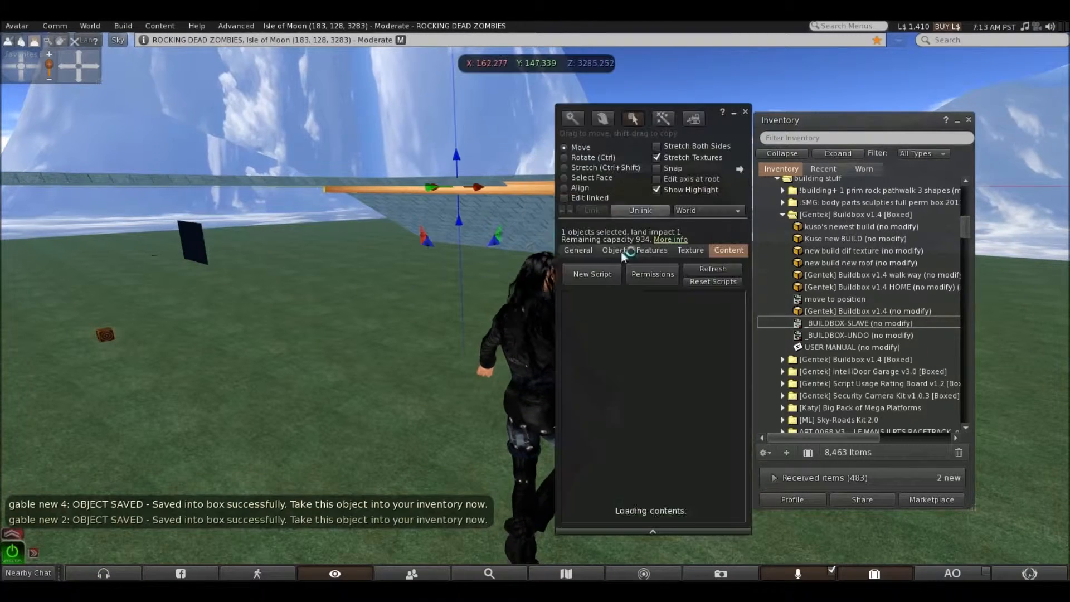
{"action": "left_click_drag", "start_coordinate": [822, 323], "coordinate": [617, 299]}
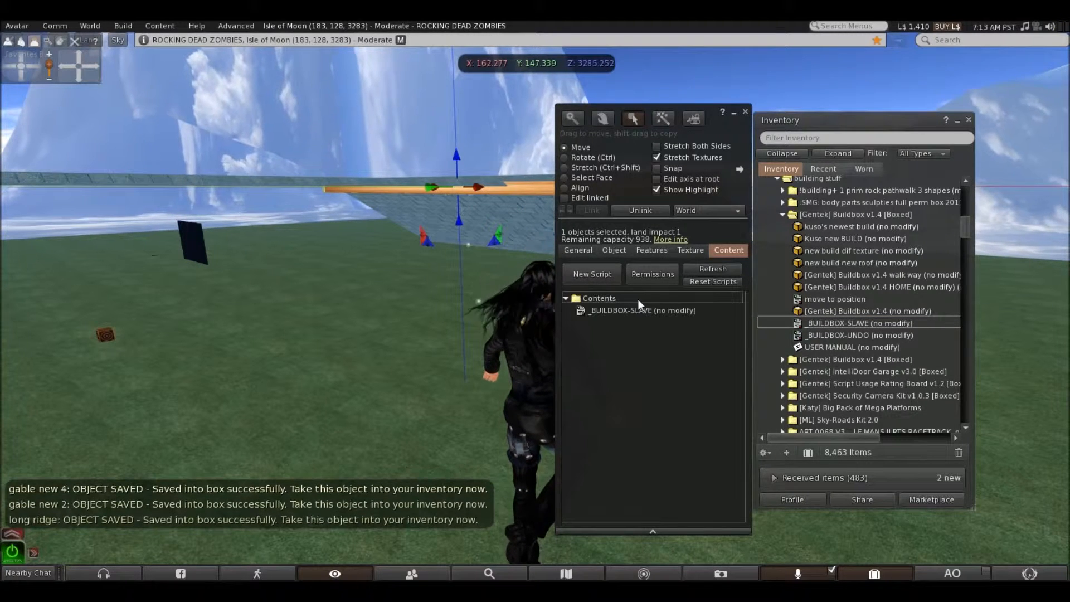
{"action": "left_click", "coordinate": [745, 112]}
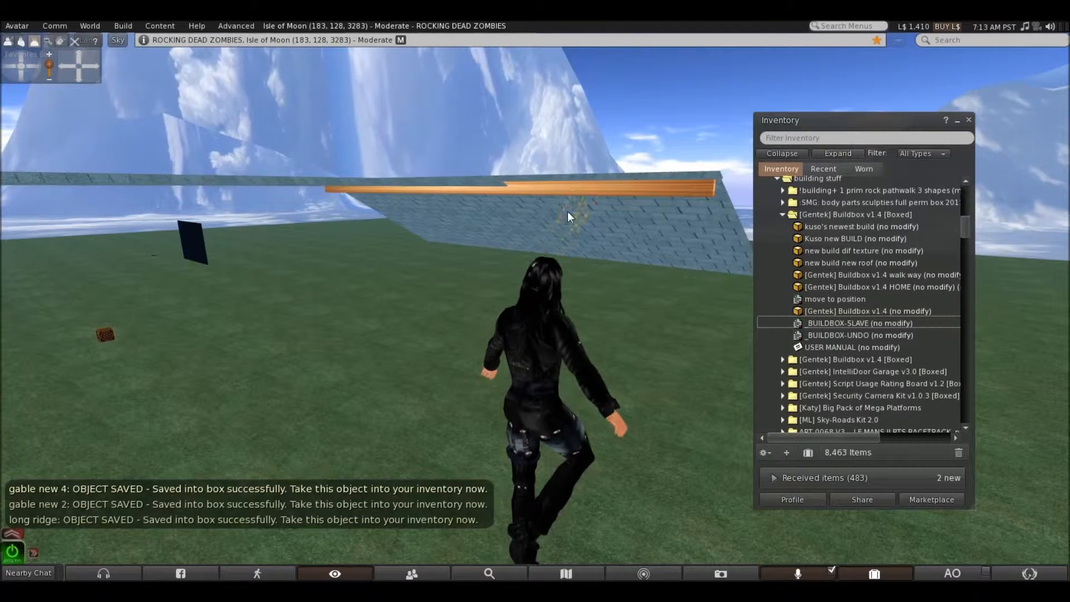
{"action": "right_click", "coordinate": [587, 188]}
{"action": "left_click", "coordinate": [542, 186]}
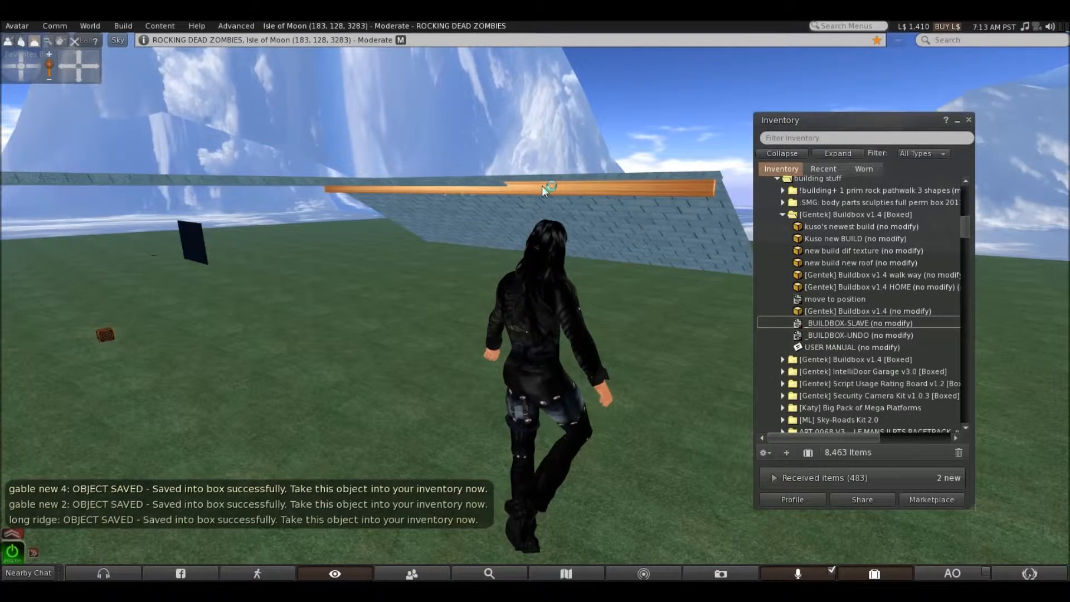
Add the _BUILDBOX-SLAVE script to the large shingled roof slope and take it into the inventory
{"action": "right_click", "coordinate": [623, 212]}
{"action": "left_click", "coordinate": [645, 229]}
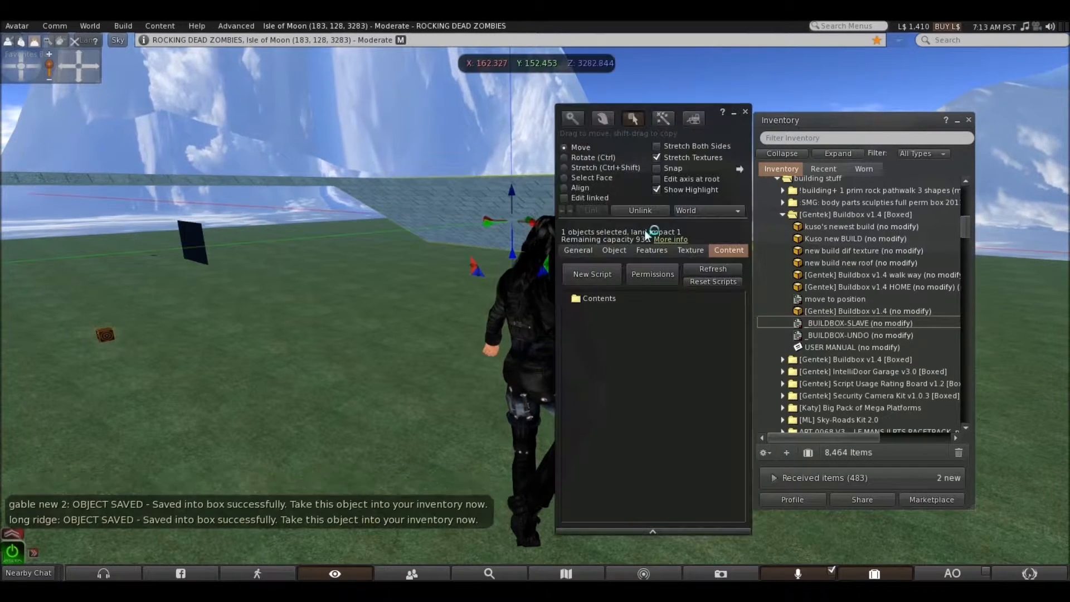
{"action": "left_click_drag", "start_coordinate": [817, 323], "coordinate": [632, 301]}
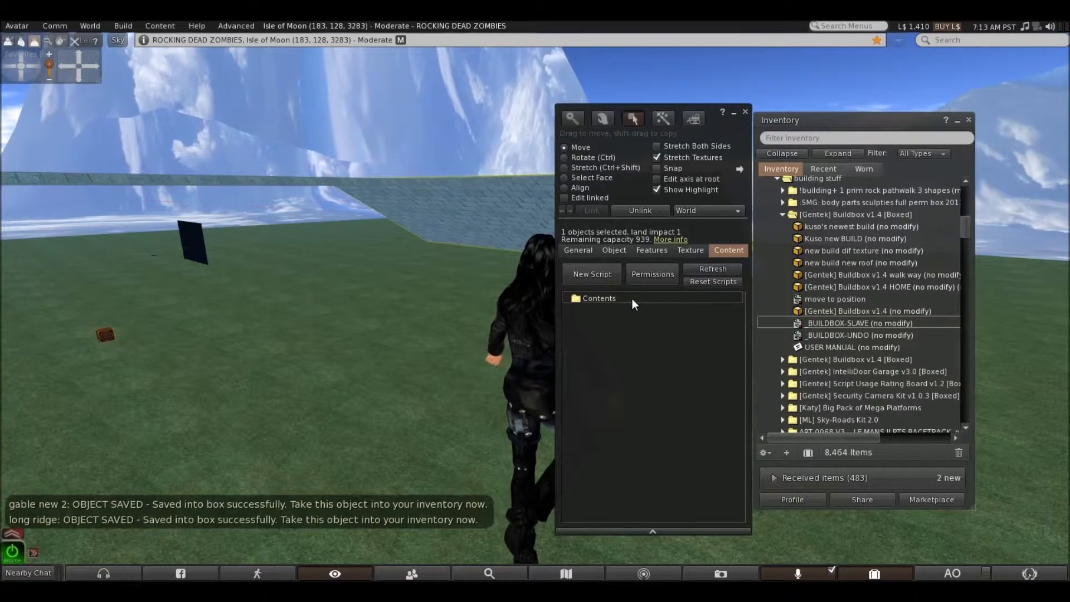
{"action": "left_click", "coordinate": [748, 110]}
{"action": "right_click", "coordinate": [623, 209]}
{"action": "left_click", "coordinate": [583, 209]}
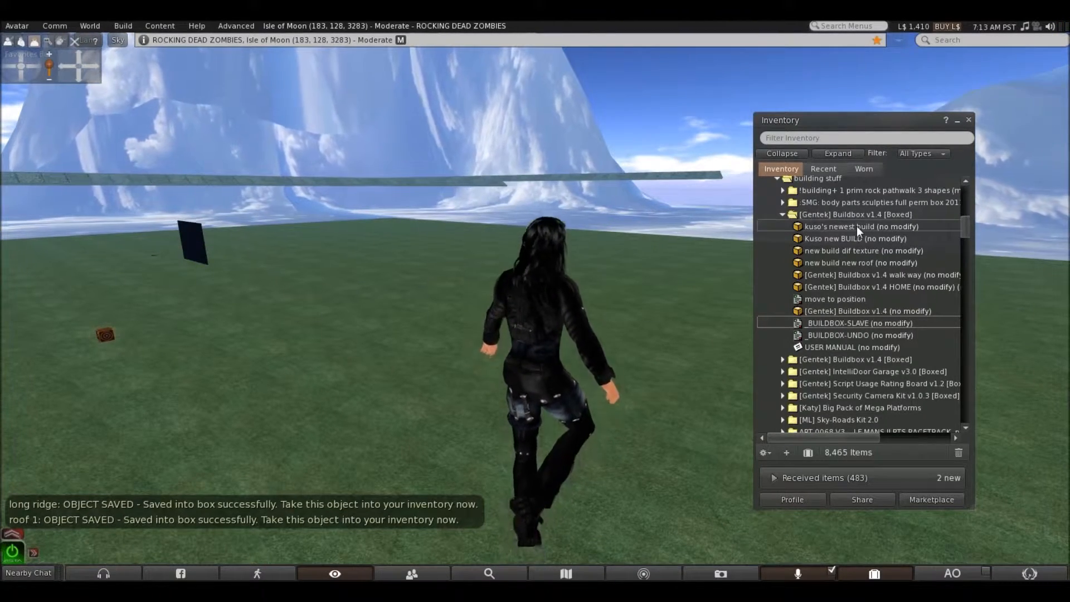
Fly above the platform, add the _BUILDBOX-SLAVE script to the nearer shingled ridge cap strip and take it into the inventory
{"action": "key", "text": "Page_Up"}
{"action": "key", "text": "Left"}
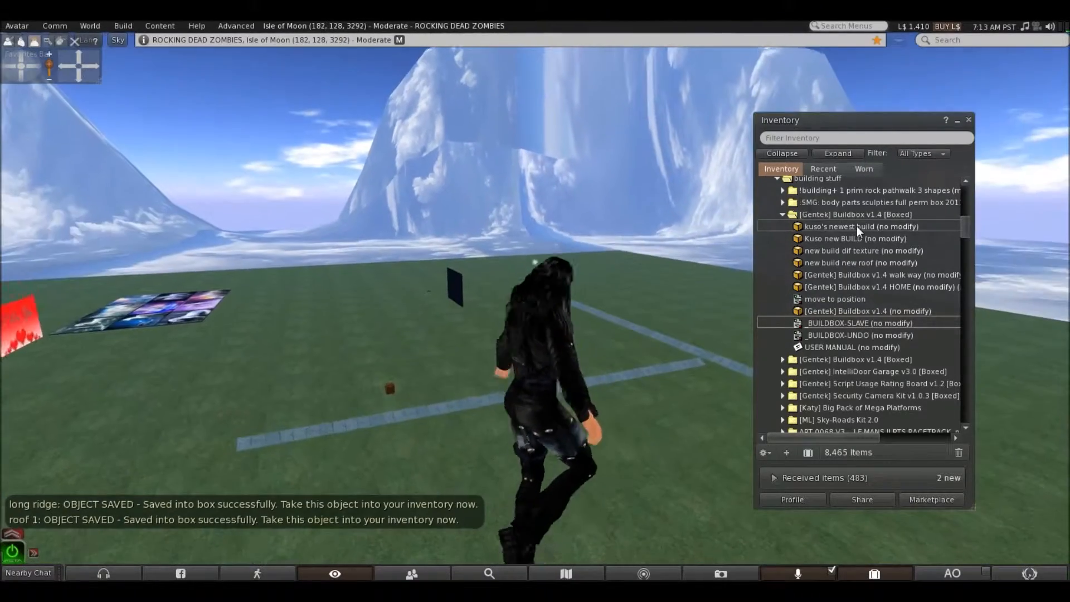
{"action": "right_click", "coordinate": [665, 370]}
{"action": "left_click", "coordinate": [680, 389]}
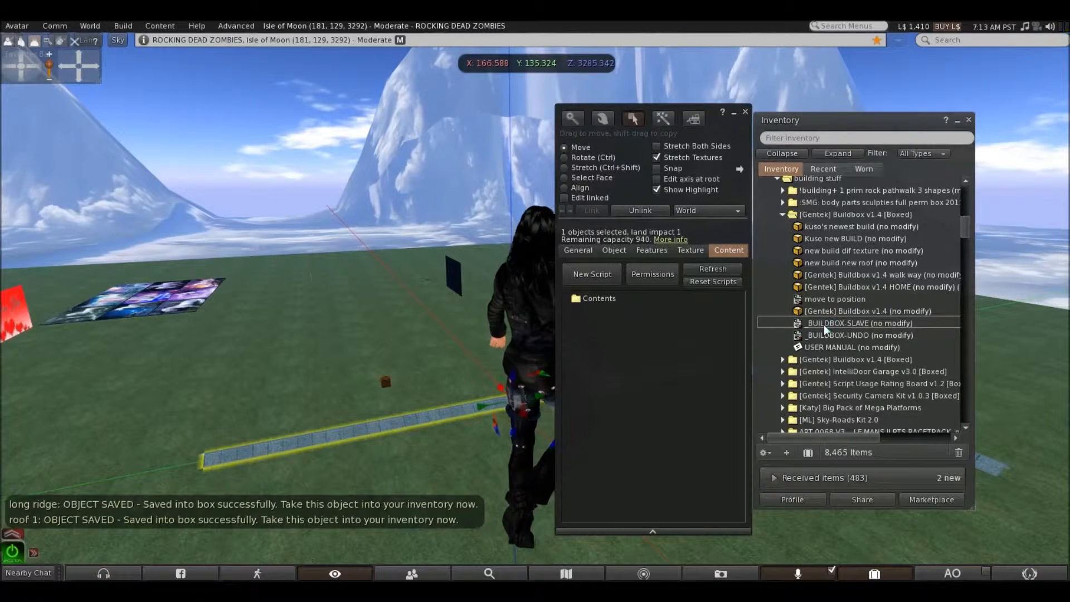
{"action": "left_click_drag", "start_coordinate": [824, 322], "coordinate": [623, 297]}
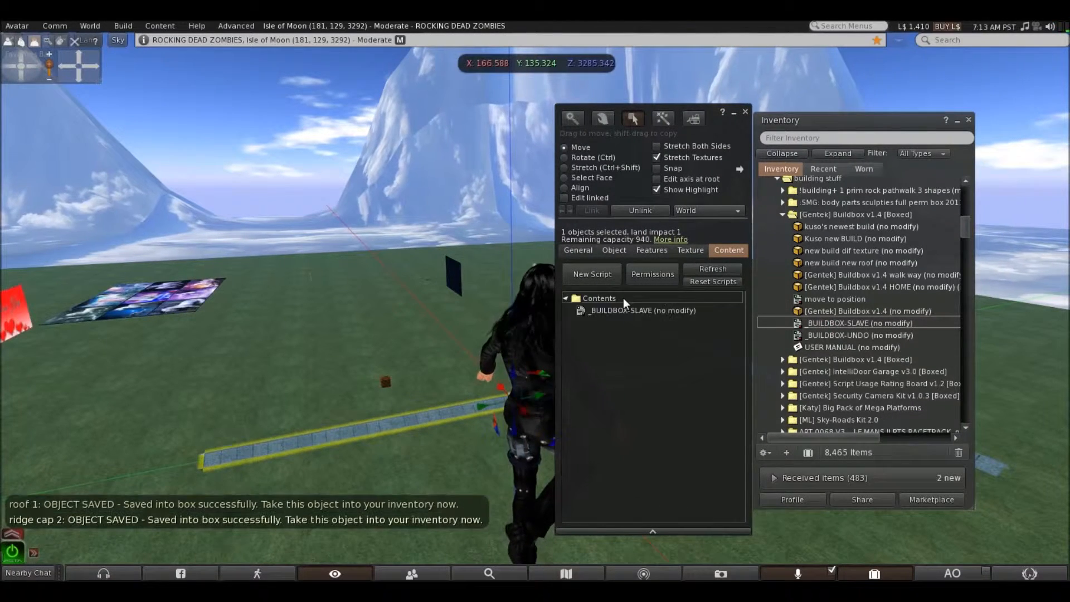
{"action": "left_click", "coordinate": [745, 112]}
{"action": "right_click", "coordinate": [644, 374]}
{"action": "left_click", "coordinate": [616, 374]}
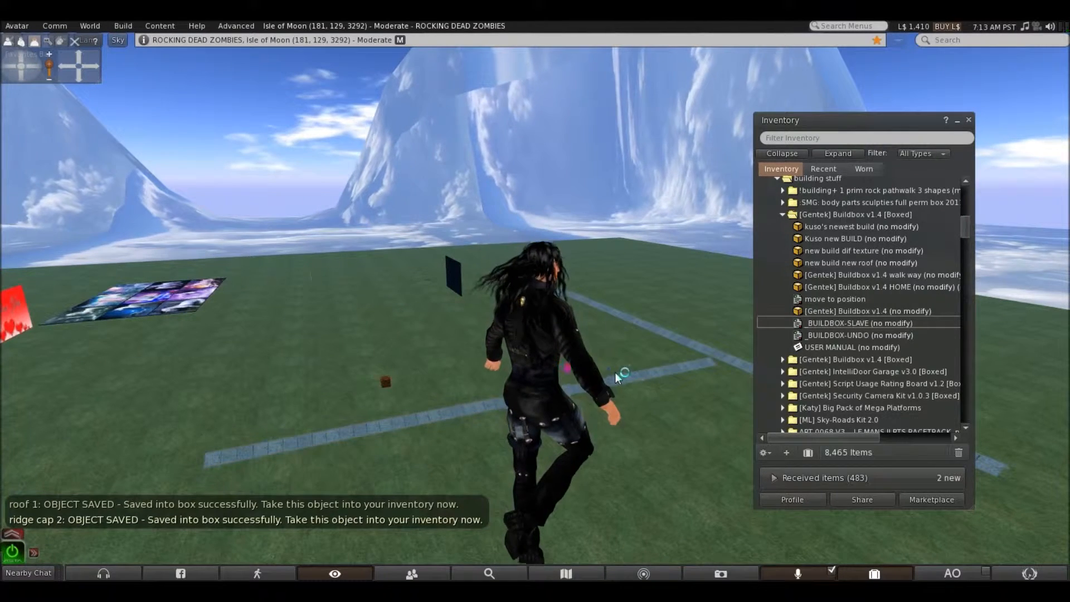
Add the _BUILDBOX-SLAVE script to the last long ridge cap strip, take it into the inventory and close the inventory
{"action": "right_click", "coordinate": [687, 342]}
{"action": "left_click", "coordinate": [697, 362]}
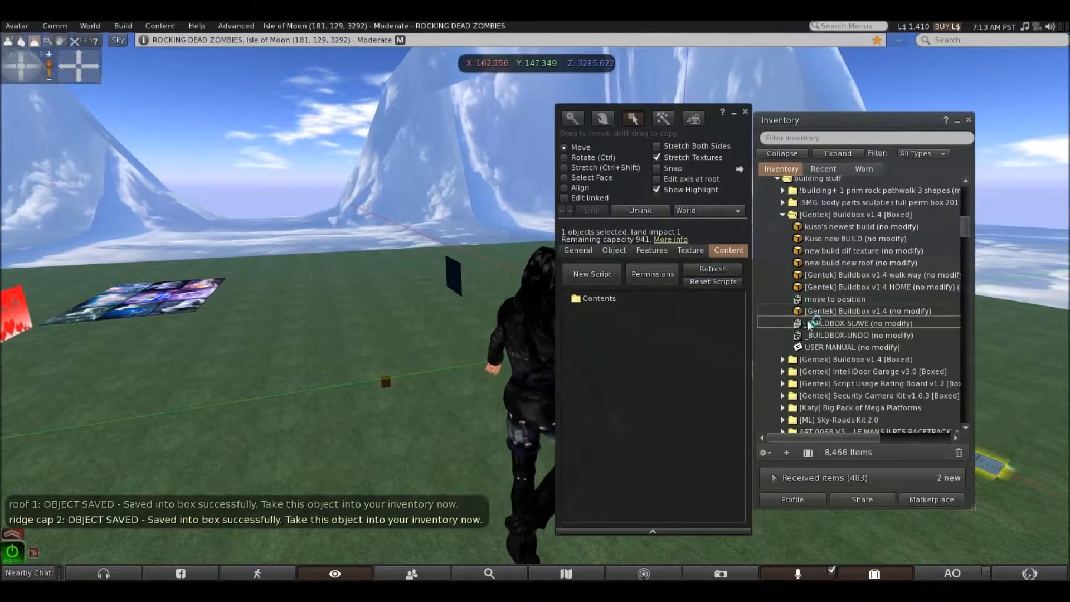
{"action": "left_click_drag", "start_coordinate": [620, 297], "coordinate": [620, 298]}
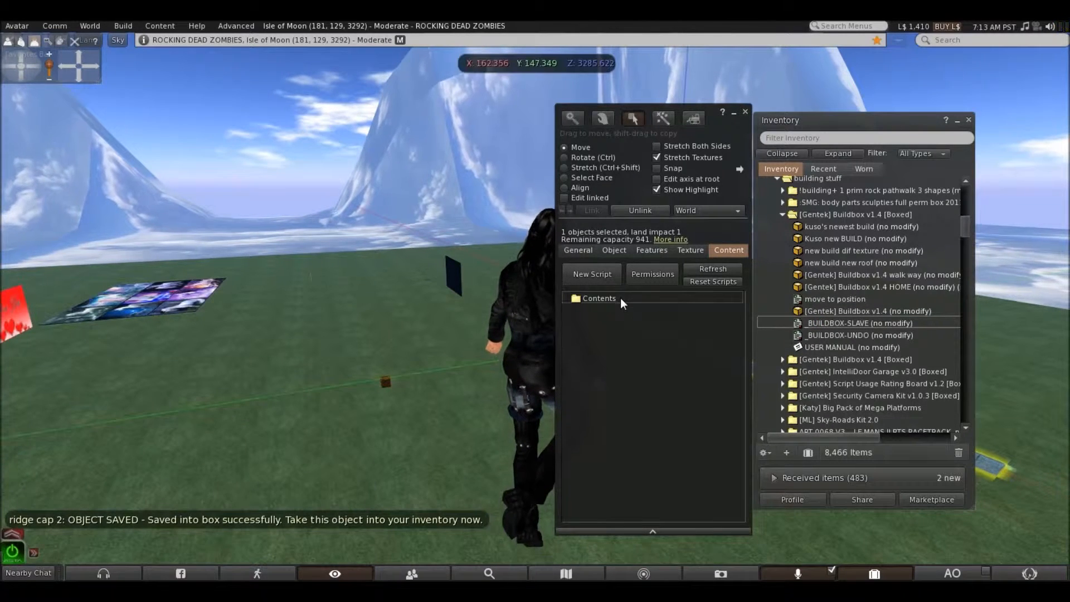
{"action": "left_click", "coordinate": [745, 112]}
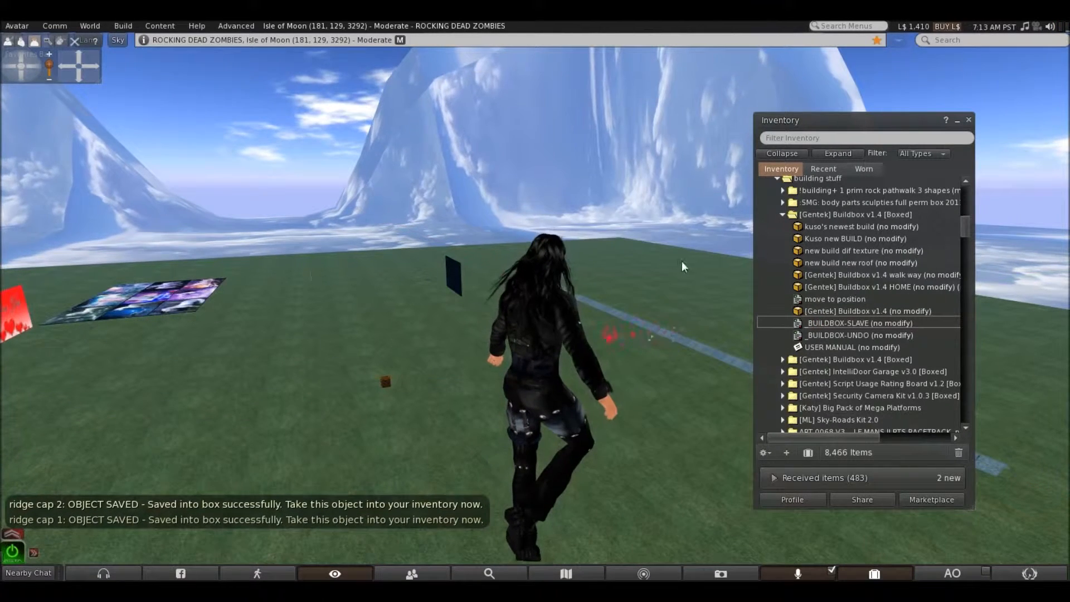
{"action": "right_click", "coordinate": [672, 336]}
{"action": "left_click", "coordinate": [644, 336]}
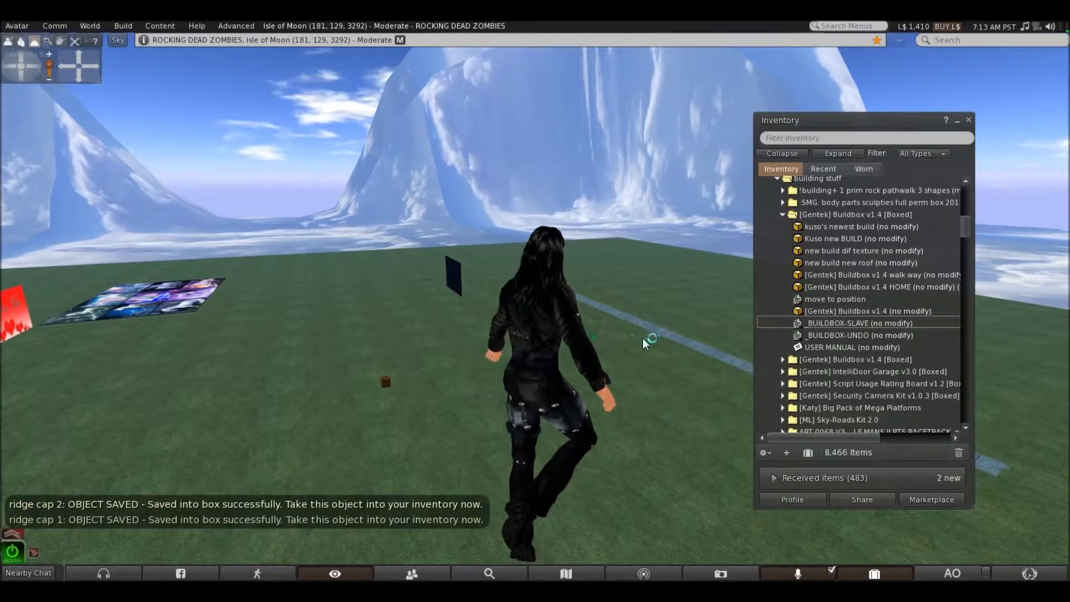
{"action": "left_click", "coordinate": [875, 573]}
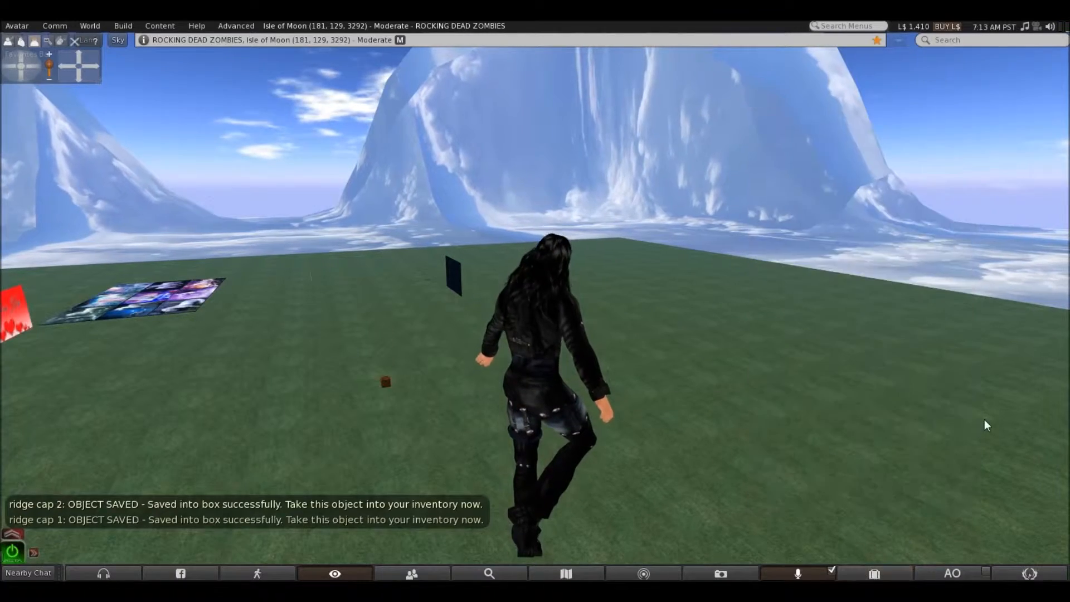
Fly around the platform to check whether any house parts are left uncollected
{"action": "key", "text": "Left"}
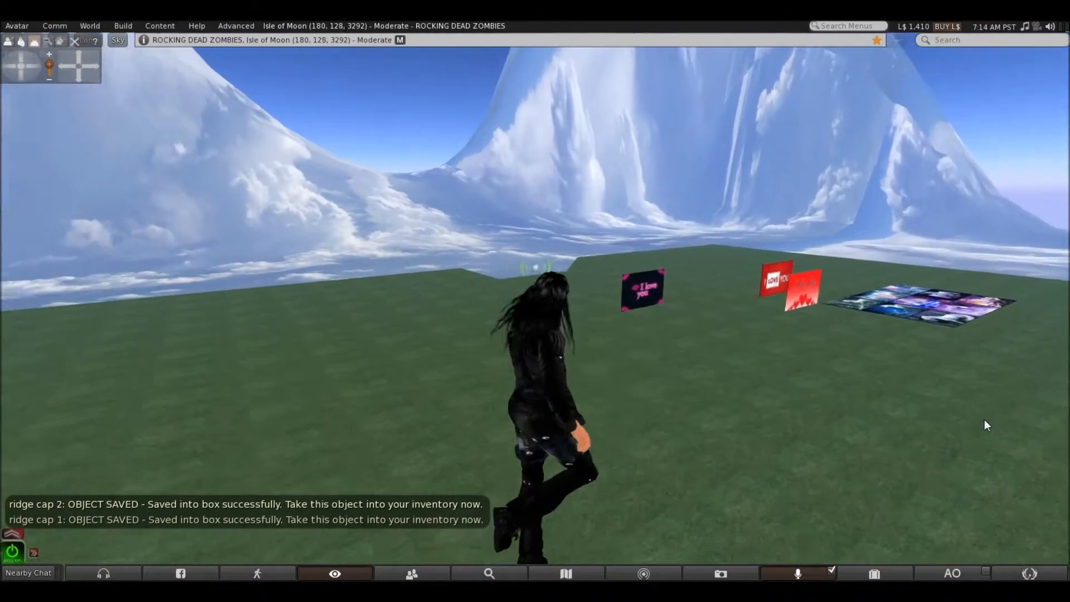
{"action": "key", "text": "Up"}
{"action": "key", "text": "Right"}
{"action": "key", "text": "Up"}
{"action": "key", "text": "Right"}
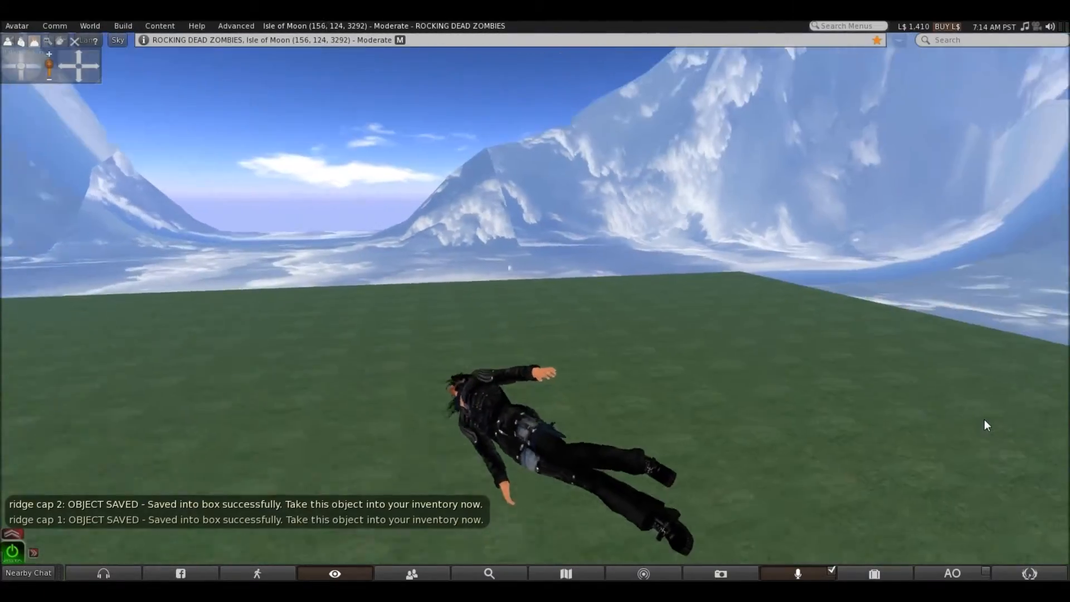
{"action": "key", "text": "Up"}
{"action": "key", "text": "Left"}
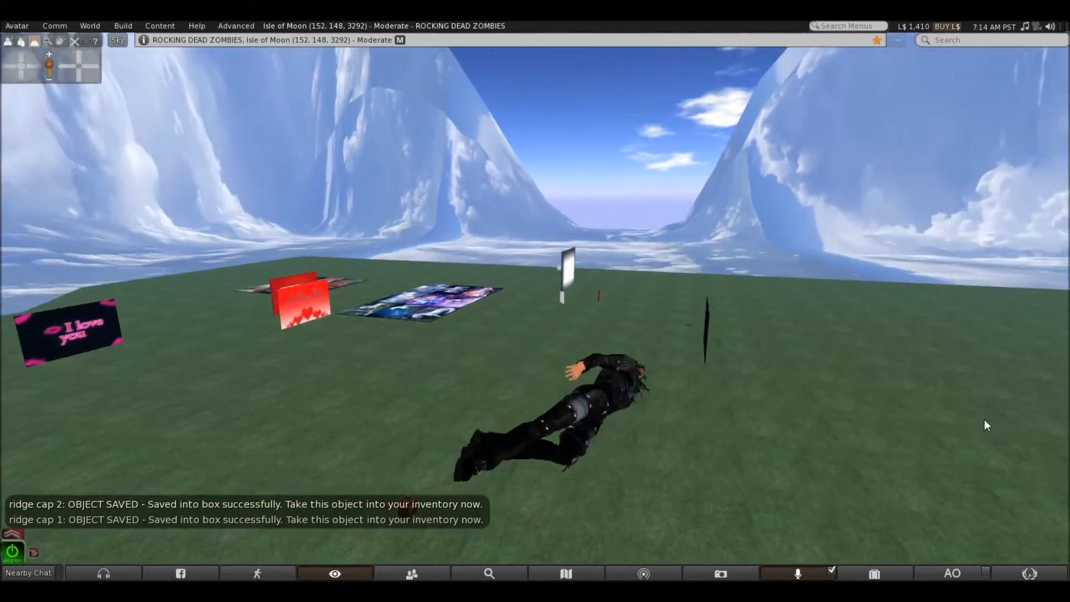
{"action": "key", "text": "Up"}
{"action": "key", "text": "Left"}
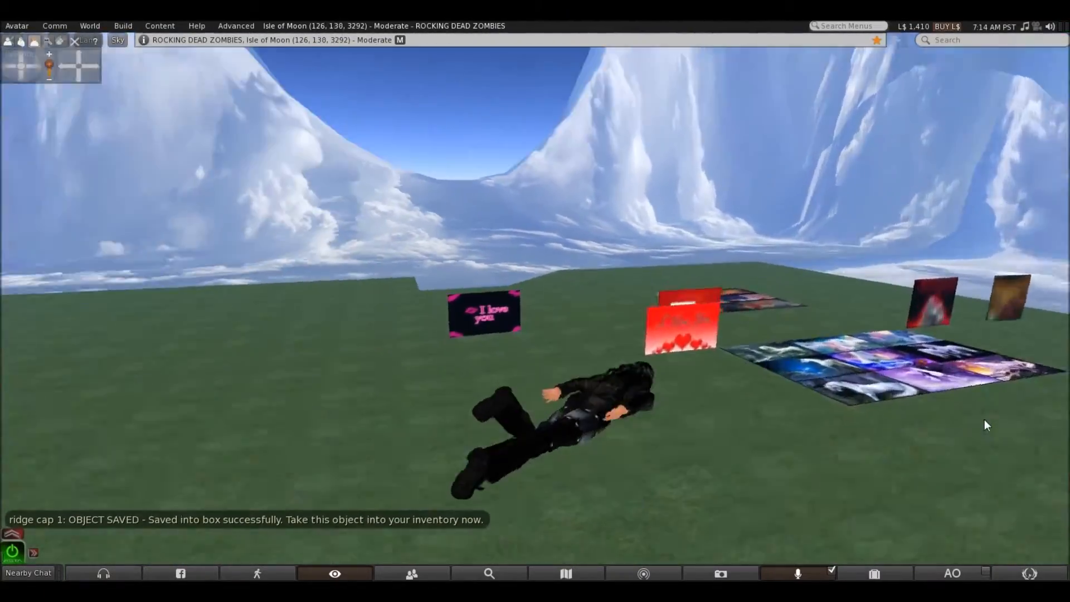
Descend to the orange Buildbox on the green platform and stop beside it with the box in view
{"action": "key", "text": "Left"}
{"action": "key", "text": "Page_Down"}
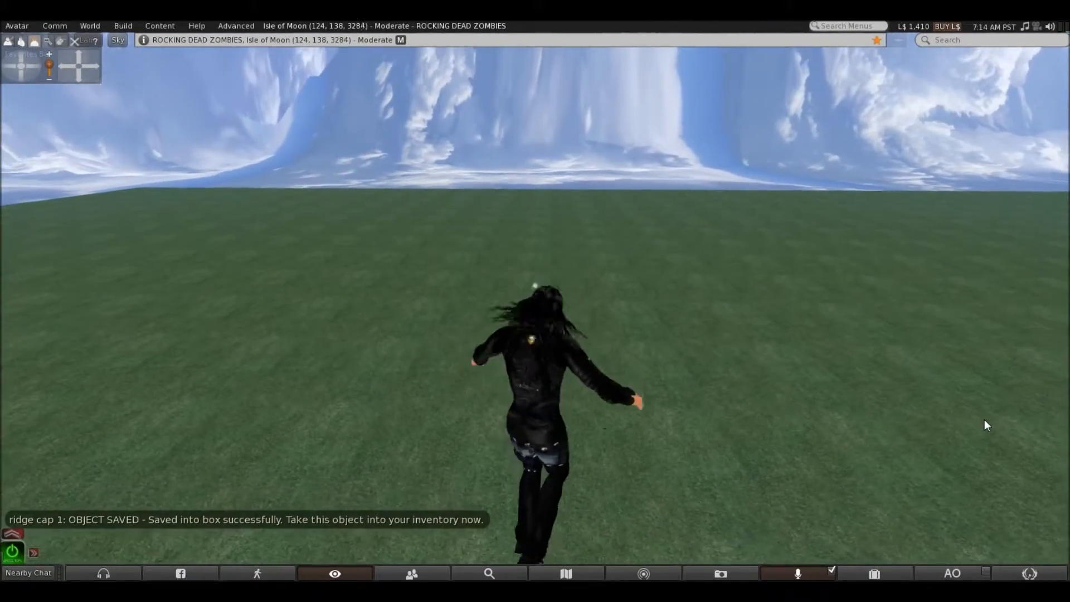
{"action": "key", "text": "Down"}
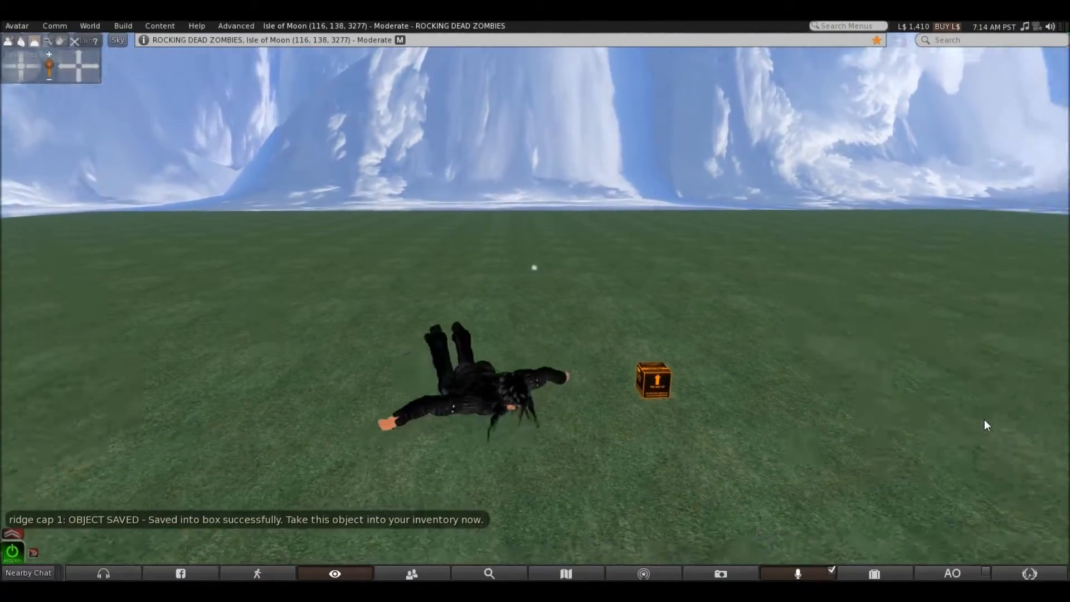
{"action": "key", "text": "Right"}
{"action": "key", "text": "Up"}
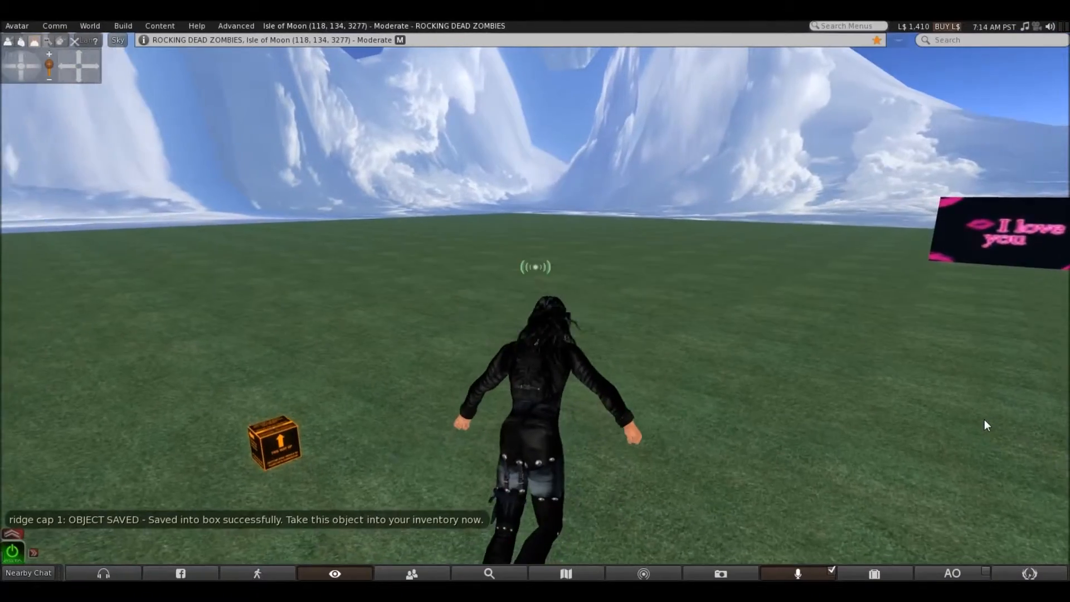
{"action": "key", "text": "Left"}
{"action": "key", "text": "Left"}
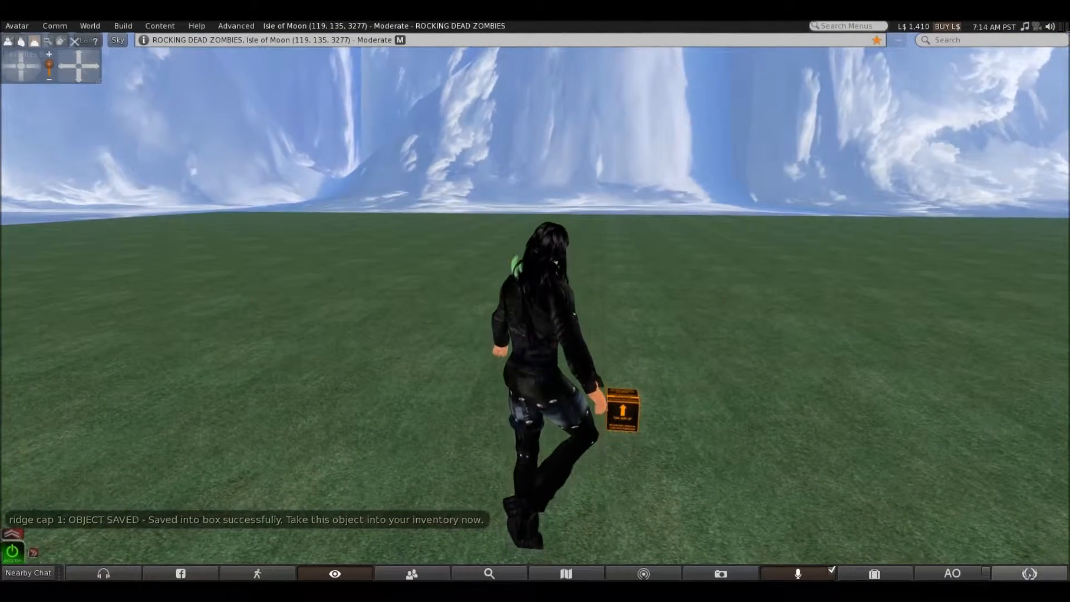
Reopen the inventory, collapse its folder tree and expand the Objects folder down to the collected house parts
{"action": "left_click", "coordinate": [874, 574]}
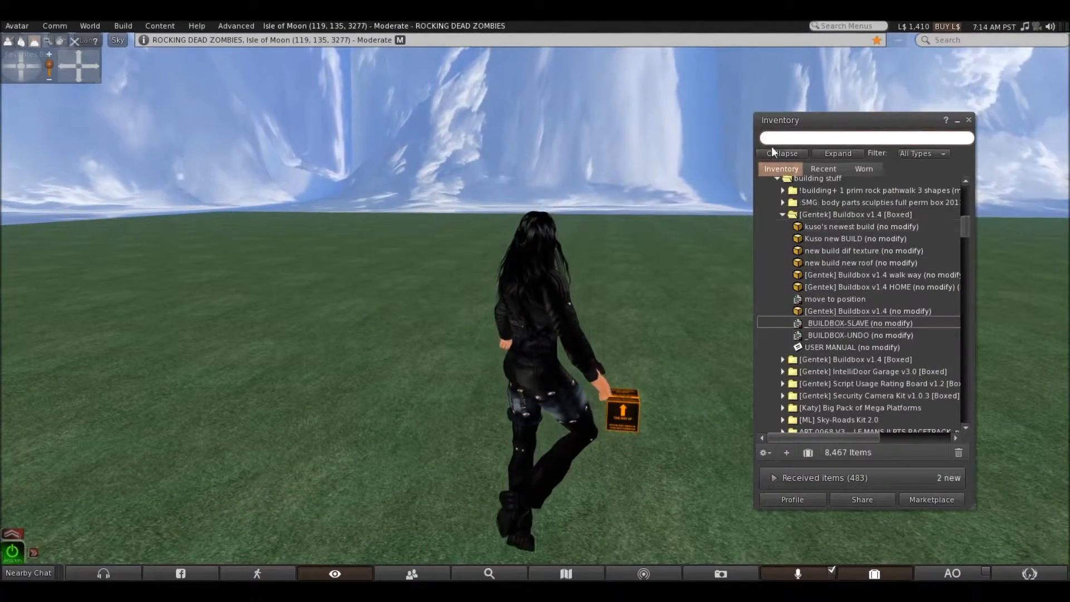
{"action": "left_click", "coordinate": [782, 154]}
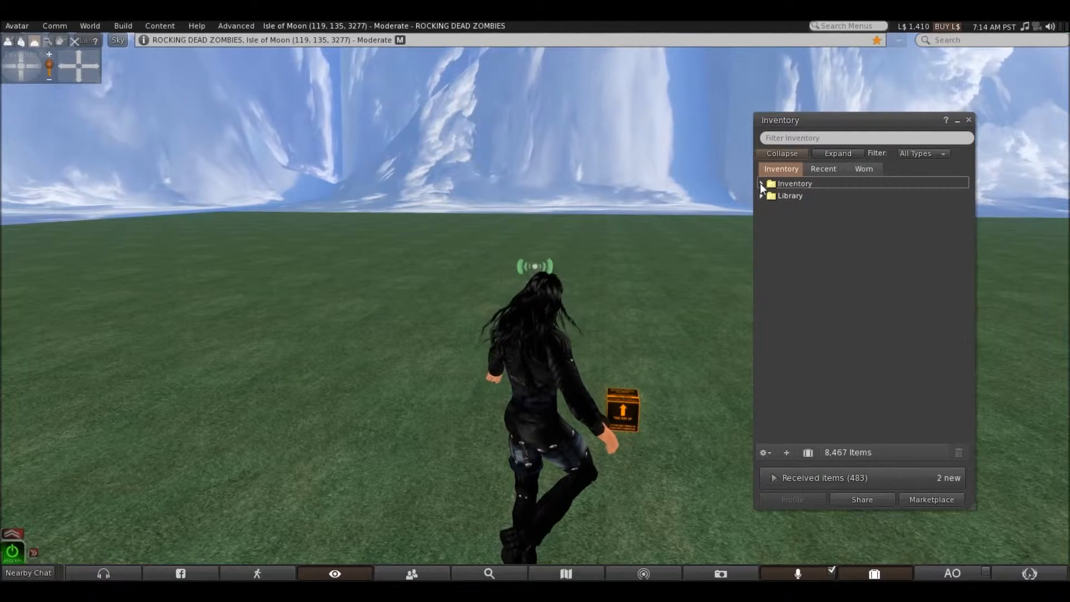
{"action": "scroll", "coordinate": [778, 301], "scroll_direction": "down", "scroll_amount": 3}
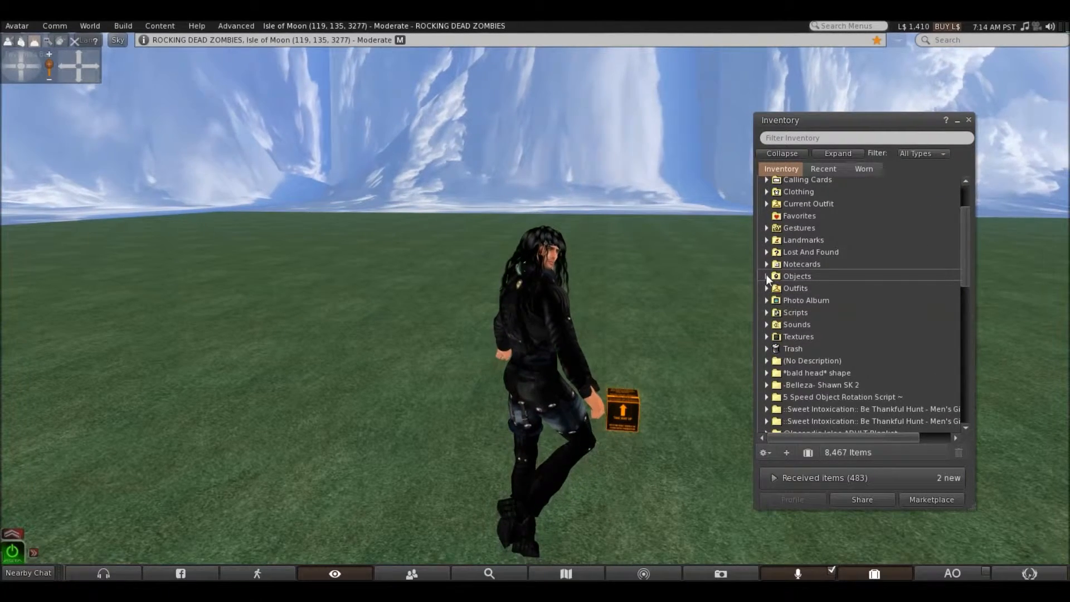
{"action": "left_click", "coordinate": [767, 277]}
{"action": "scroll", "coordinate": [768, 274], "scroll_direction": "down", "scroll_amount": 5}
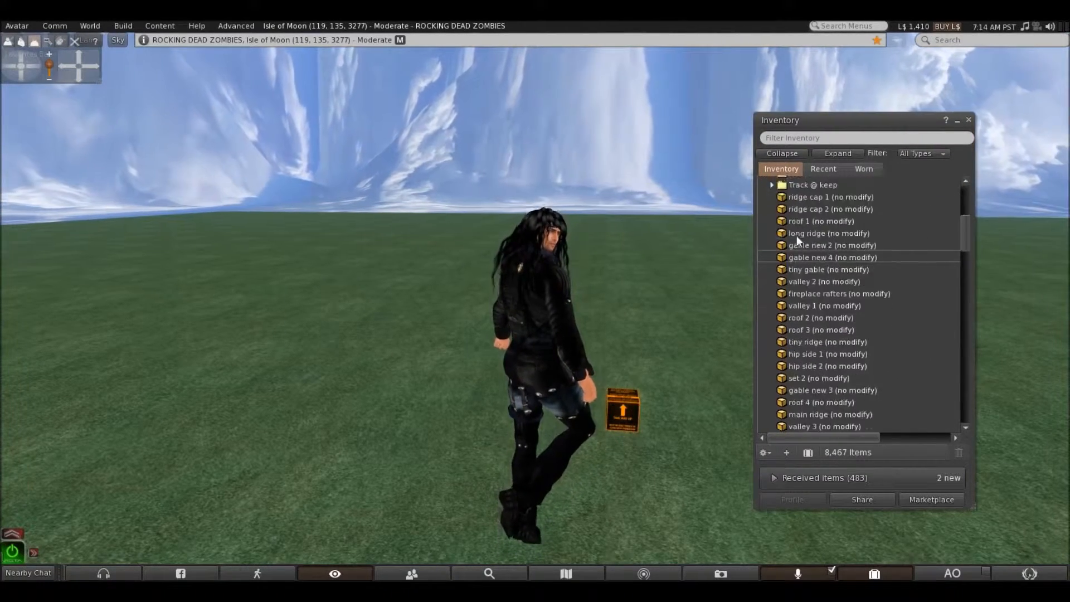
Review the no-modify house parts collected in the Objects folder, from the ridge caps to the deck pieces
{"action": "scroll", "coordinate": [809, 399], "scroll_direction": "down", "scroll_amount": 3}
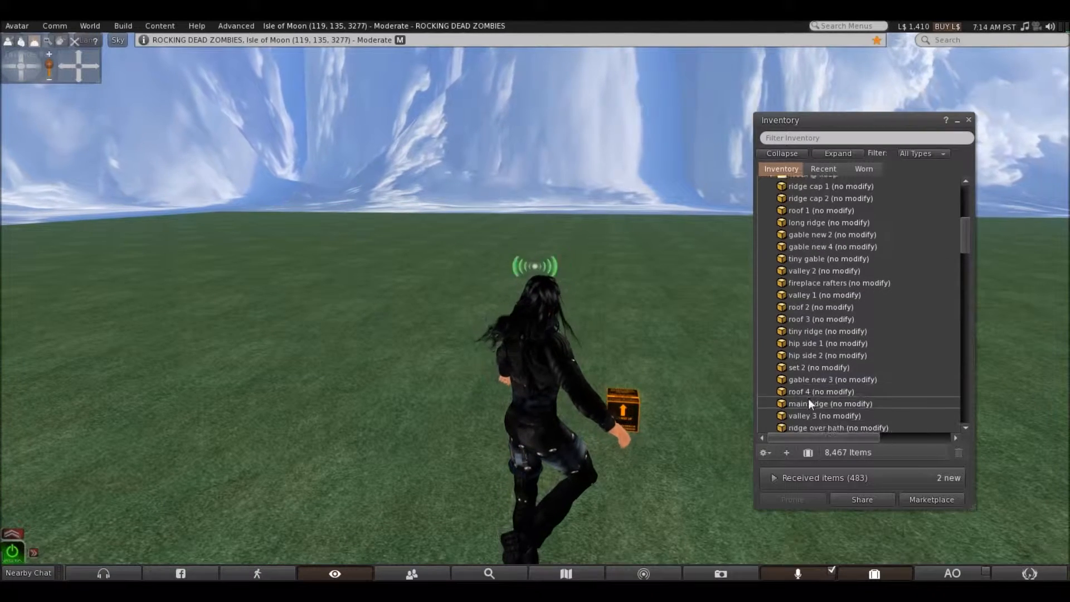
{"action": "scroll", "coordinate": [804, 378], "scroll_direction": "down", "scroll_amount": 5}
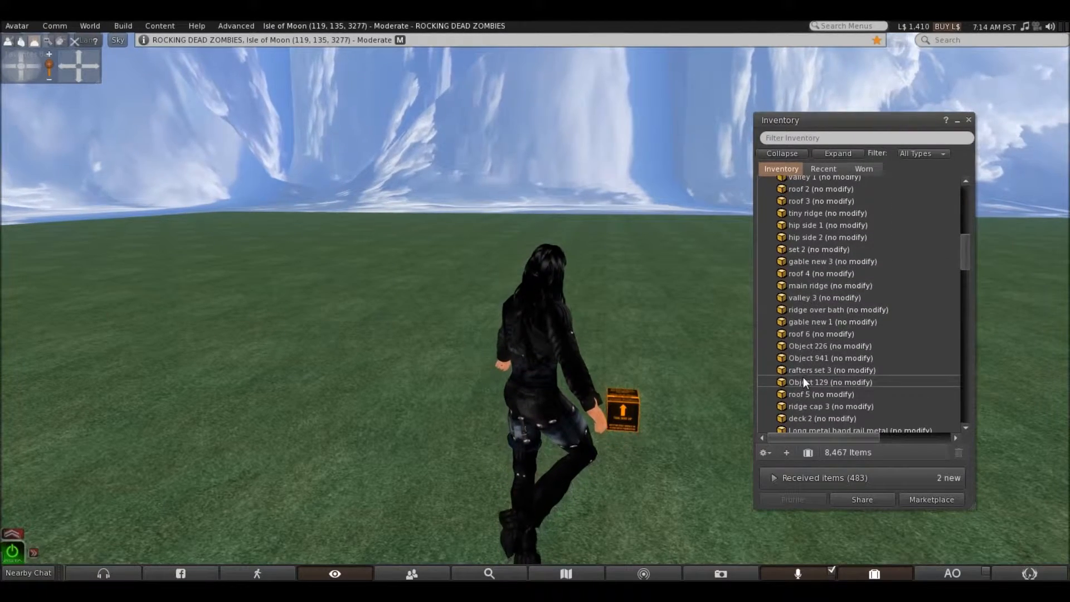
{"action": "scroll", "coordinate": [804, 379], "scroll_direction": "down", "scroll_amount": 3}
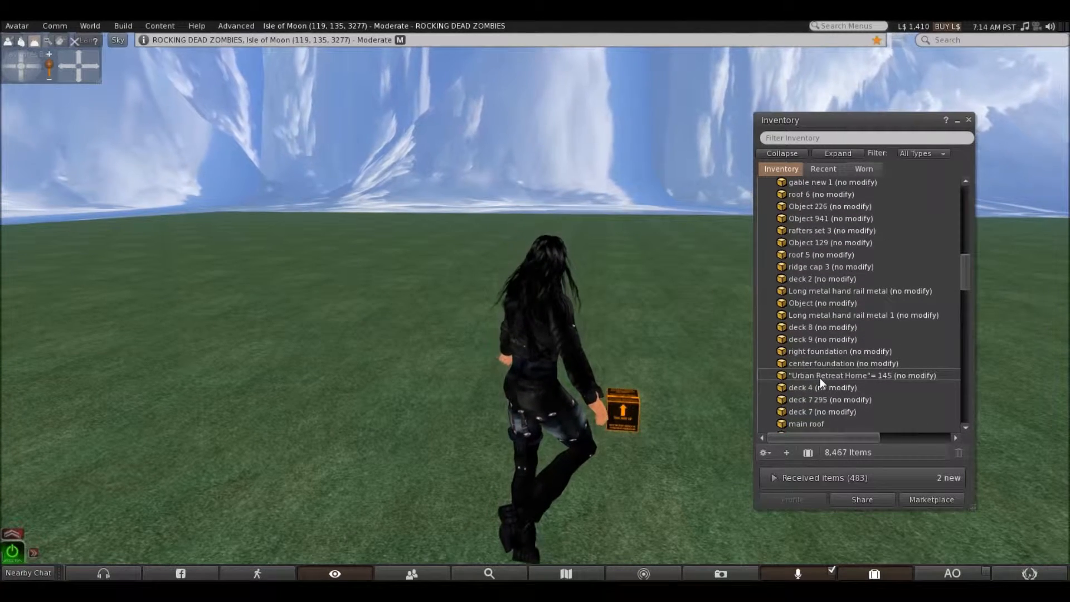
{"action": "scroll", "coordinate": [820, 376], "scroll_direction": "down", "scroll_amount": 1}
{"action": "scroll", "coordinate": [820, 379], "scroll_direction": "down", "scroll_amount": 4}
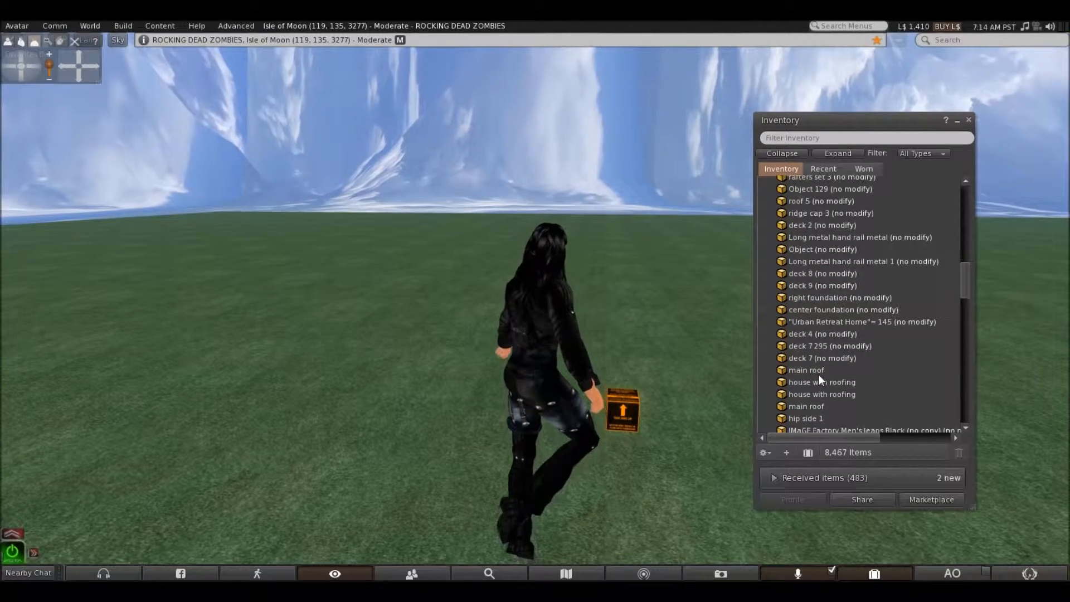
{"action": "scroll", "coordinate": [844, 366], "scroll_direction": "up", "scroll_amount": 1}
{"action": "scroll", "coordinate": [829, 360], "scroll_direction": "up", "scroll_amount": 10}
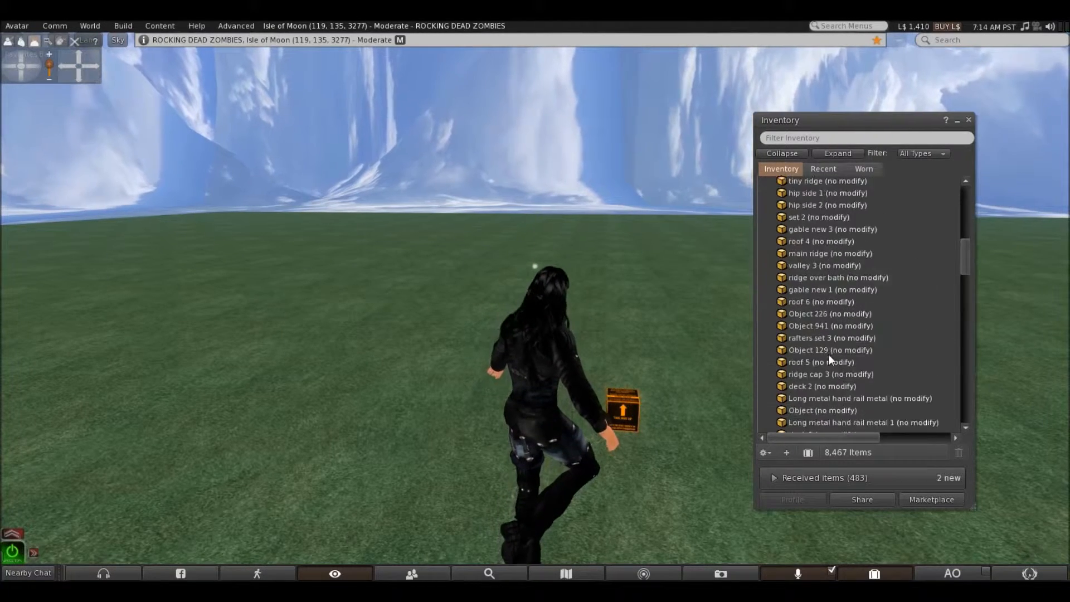
{"action": "scroll", "coordinate": [828, 353], "scroll_direction": "up", "scroll_amount": 3}
Finalize the build in the [Gentek] Buildbox v1.4
{"action": "left_click", "coordinate": [623, 410]}
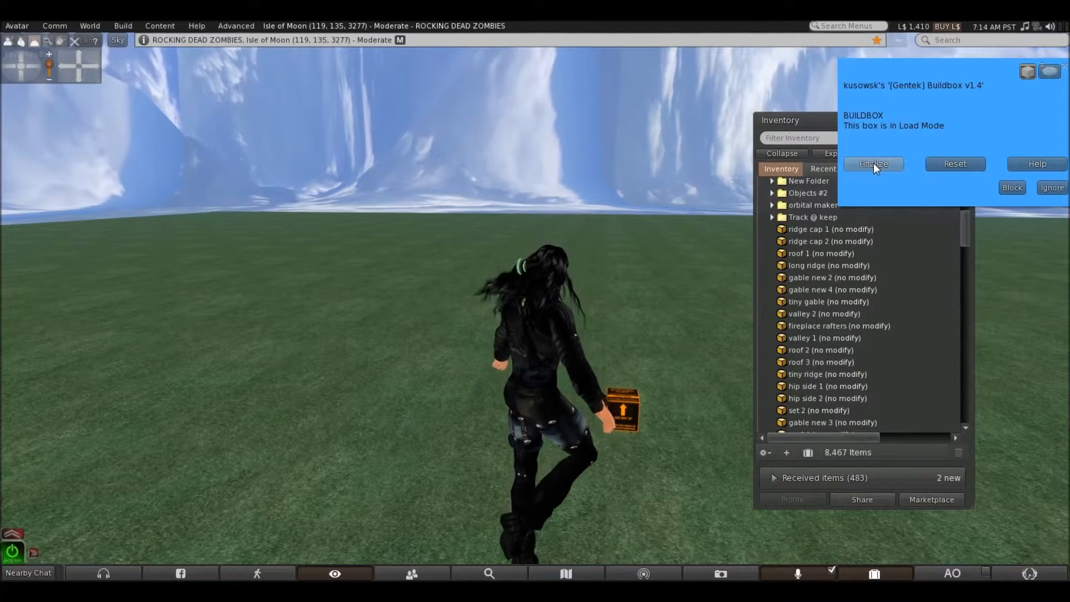
{"action": "left_click", "coordinate": [874, 163]}
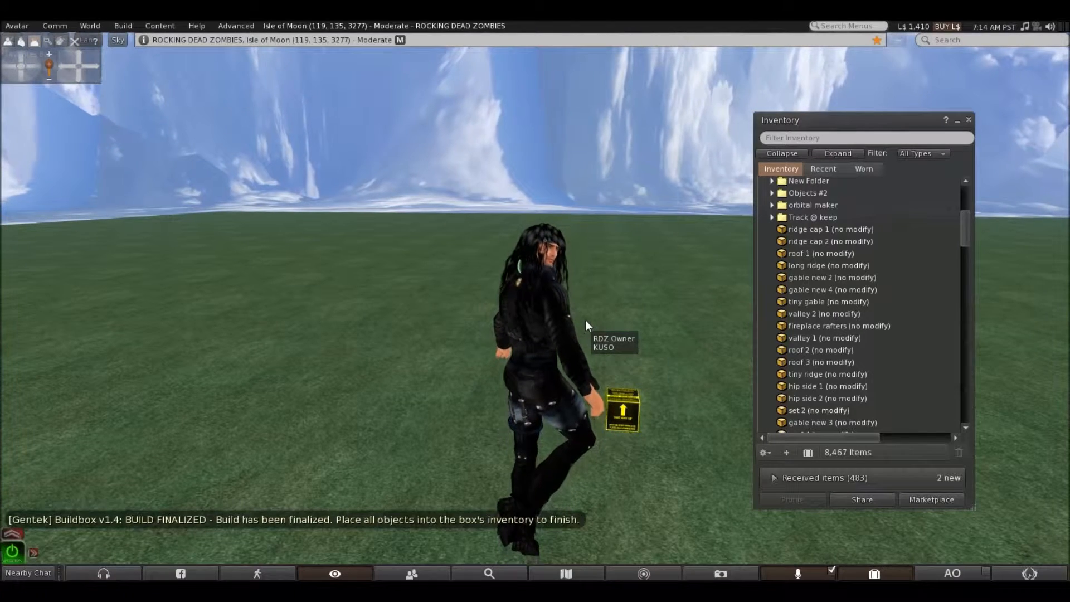
Open the Buildbox's contents for editing and add the inventory parts from ridge cap 1 through gable new 3
{"action": "right_click", "coordinate": [626, 406]}
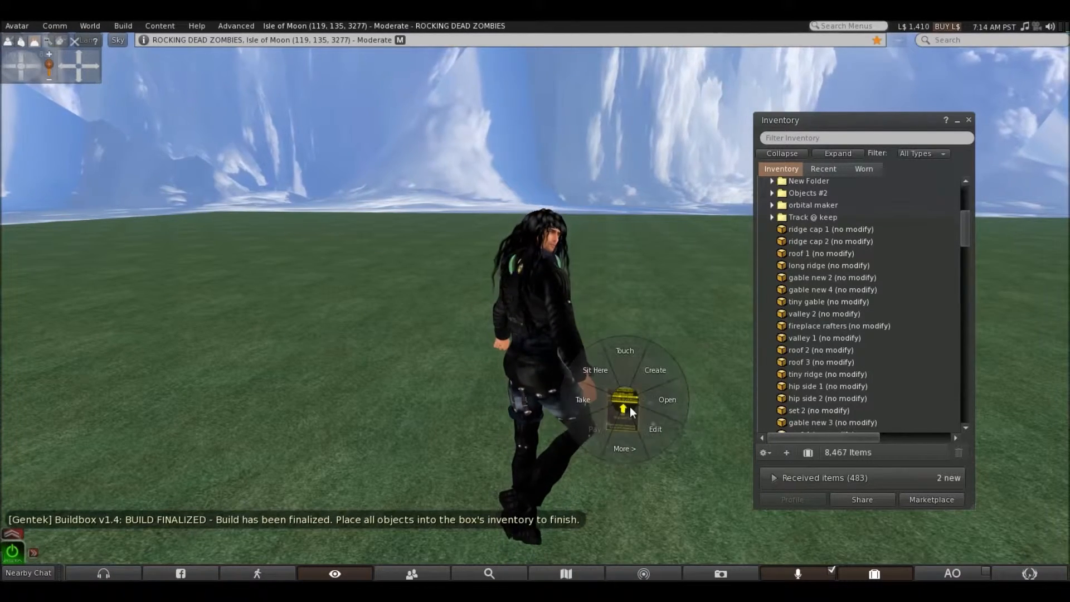
{"action": "left_click", "coordinate": [648, 419]}
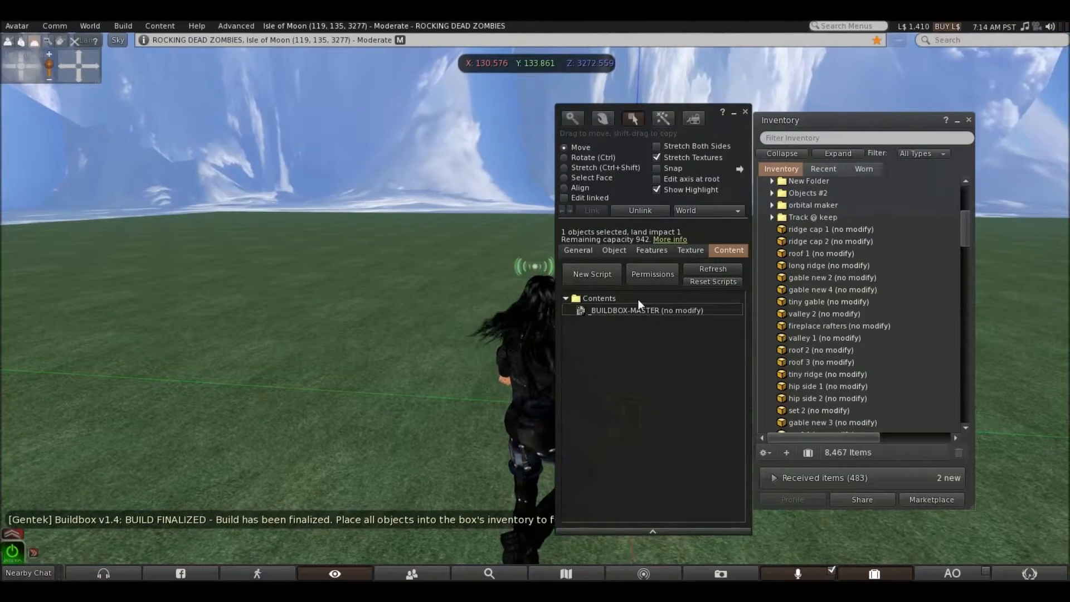
{"action": "left_click", "coordinate": [798, 229]}
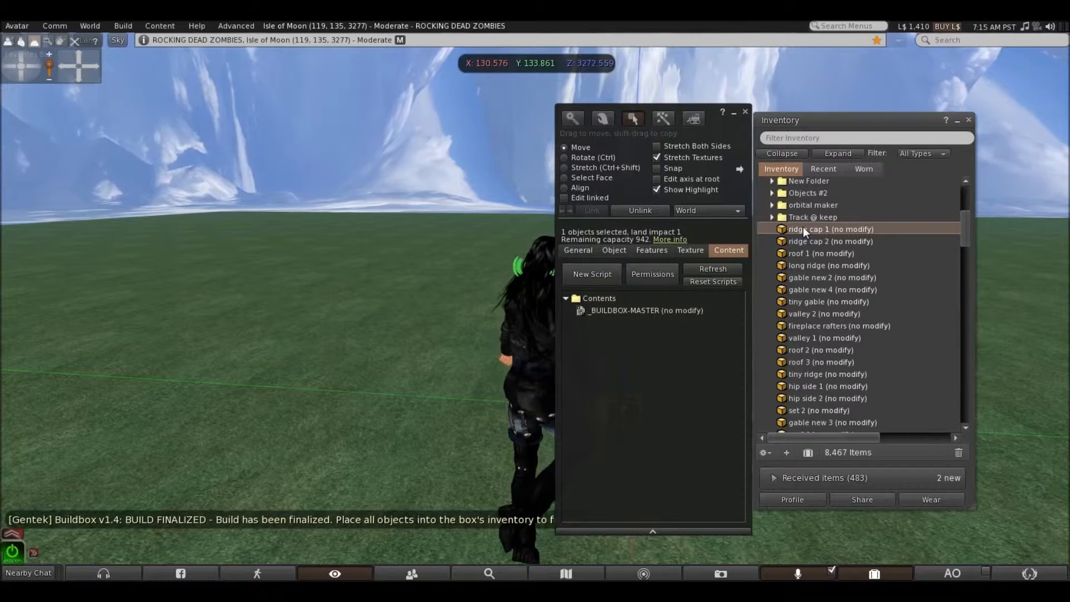
{"action": "left_click", "coordinate": [817, 420], "text": "shift"}
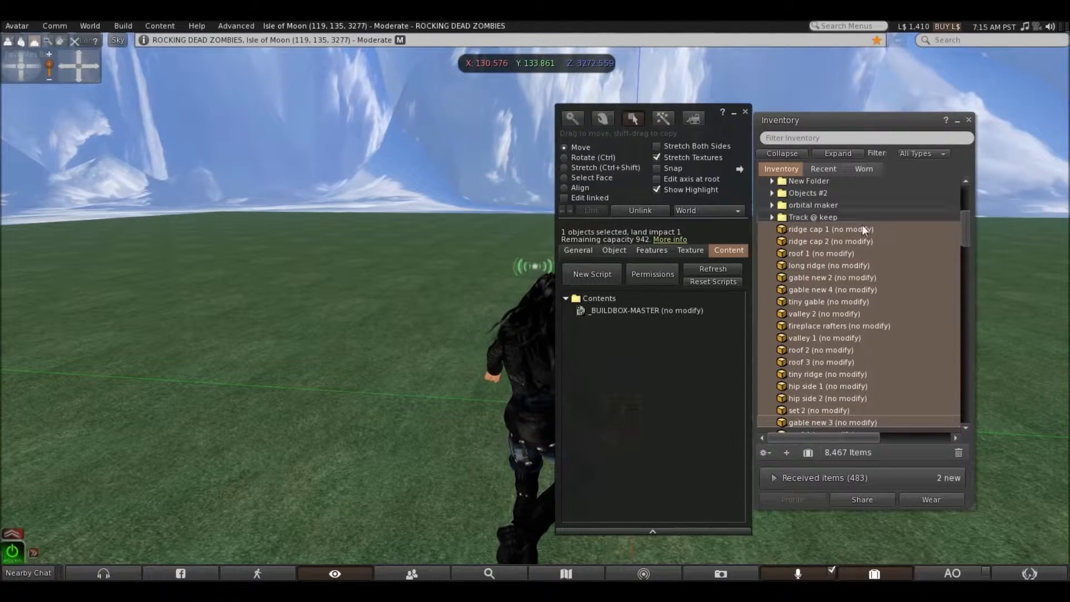
{"action": "left_click", "coordinate": [841, 229]}
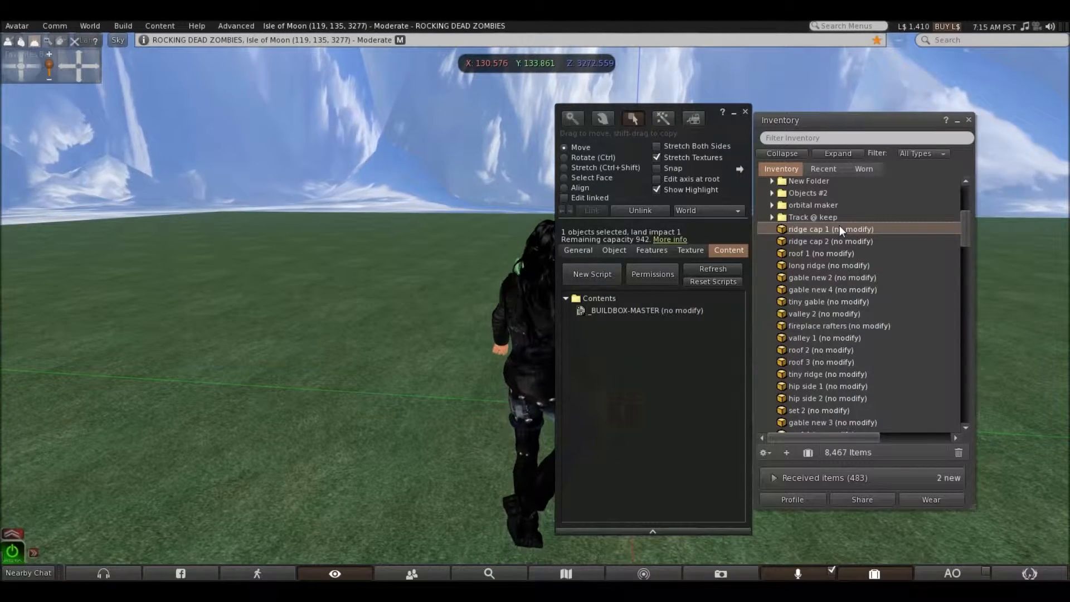
{"action": "left_click", "coordinate": [815, 422], "text": "shift"}
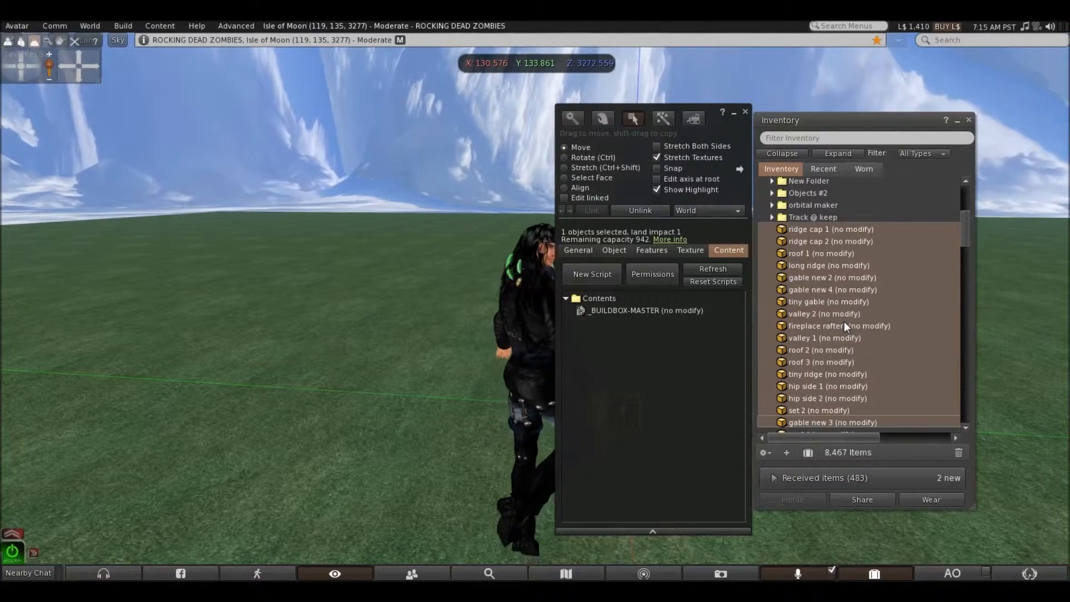
{"action": "left_click_drag", "start_coordinate": [844, 321], "coordinate": [643, 310]}
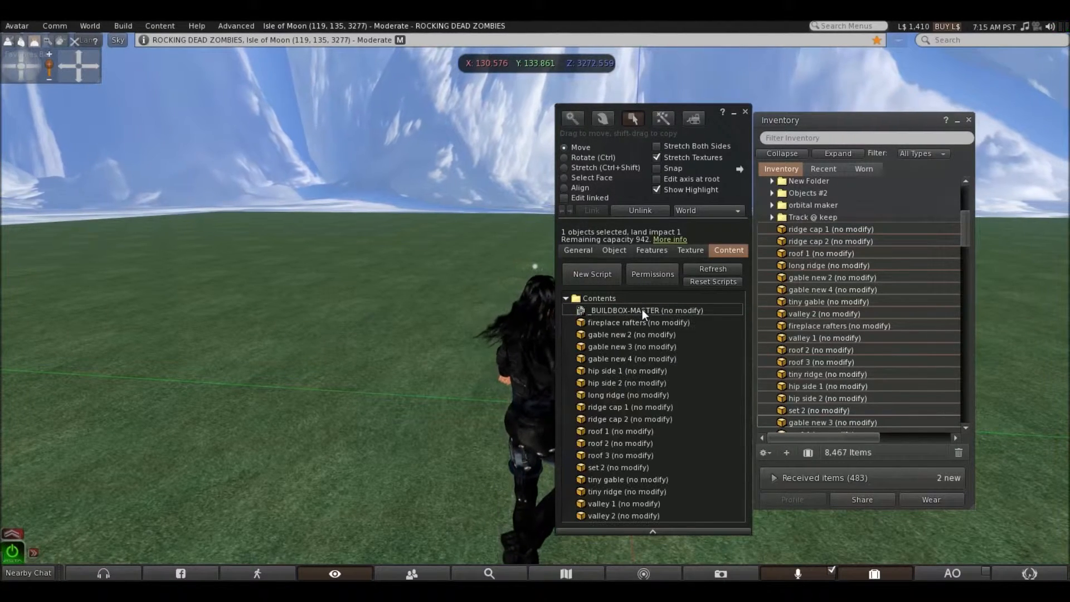
Add the next batch of inventory parts, from roof 4 through Object, to the Buildbox's contents
{"action": "scroll", "coordinate": [840, 342], "scroll_direction": "down", "scroll_amount": 2}
{"action": "scroll", "coordinate": [838, 338], "scroll_direction": "down", "scroll_amount": 3}
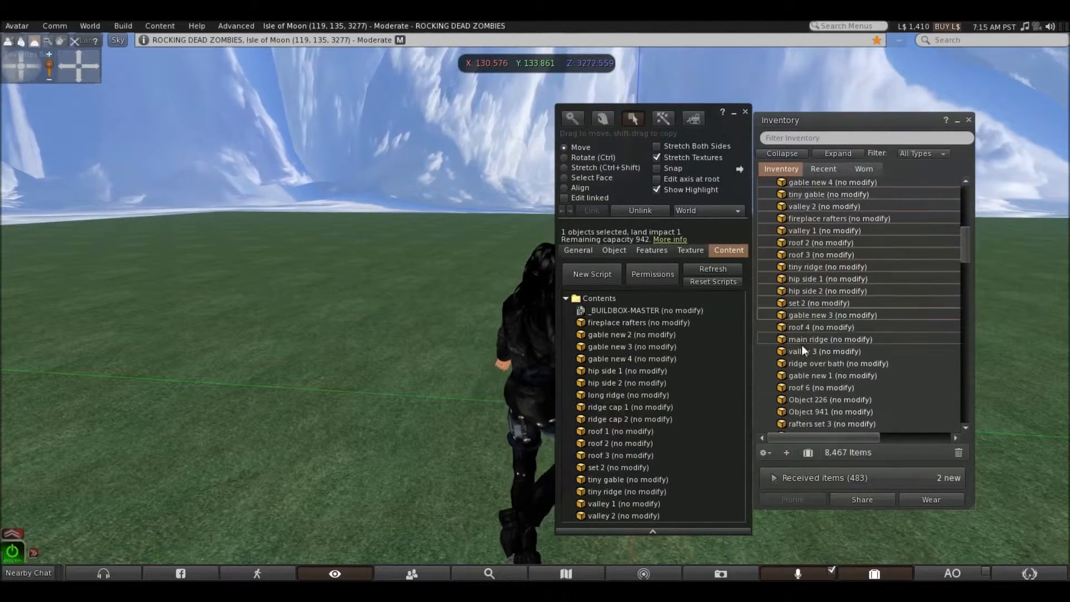
{"action": "left_click", "coordinate": [797, 328]}
{"action": "scroll", "coordinate": [806, 331], "scroll_direction": "down", "scroll_amount": 3}
{"action": "scroll", "coordinate": [805, 327], "scroll_direction": "down", "scroll_amount": 1}
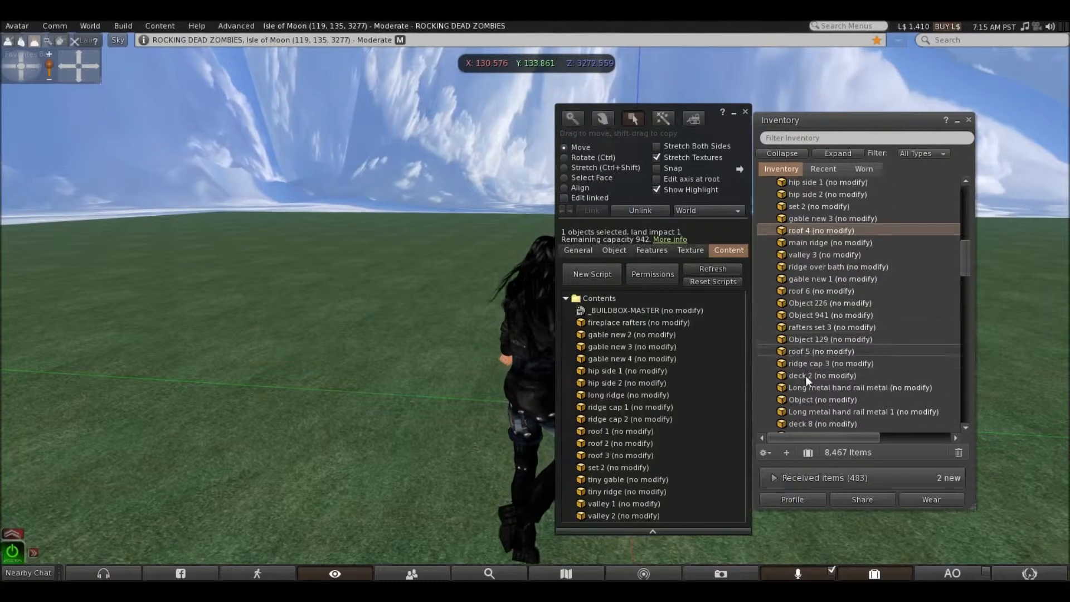
{"action": "left_click", "coordinate": [810, 399], "text": "shift"}
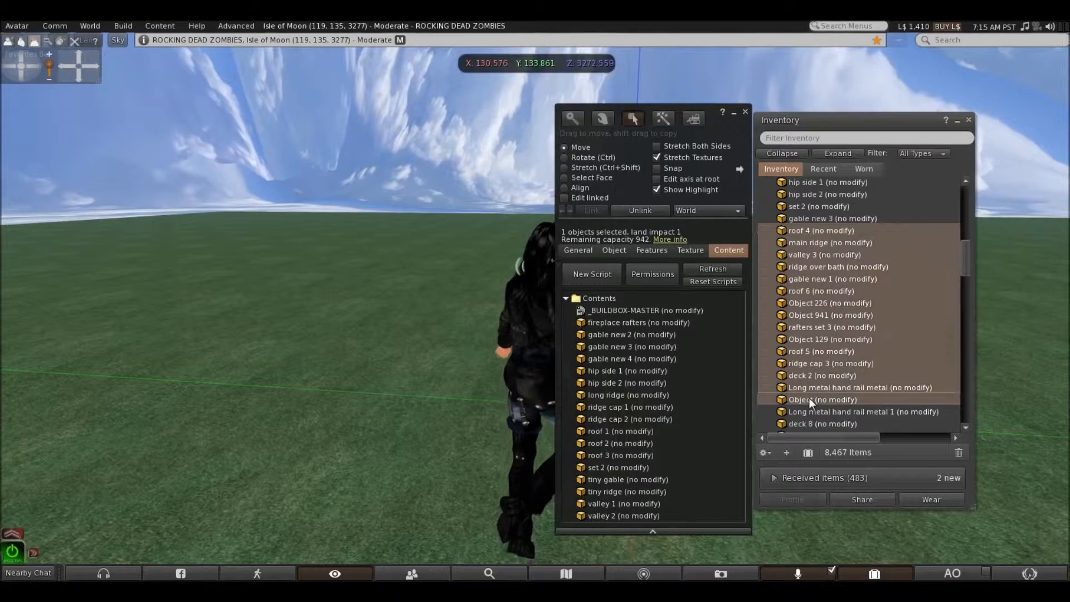
{"action": "left_click_drag", "start_coordinate": [839, 329], "coordinate": [622, 297]}
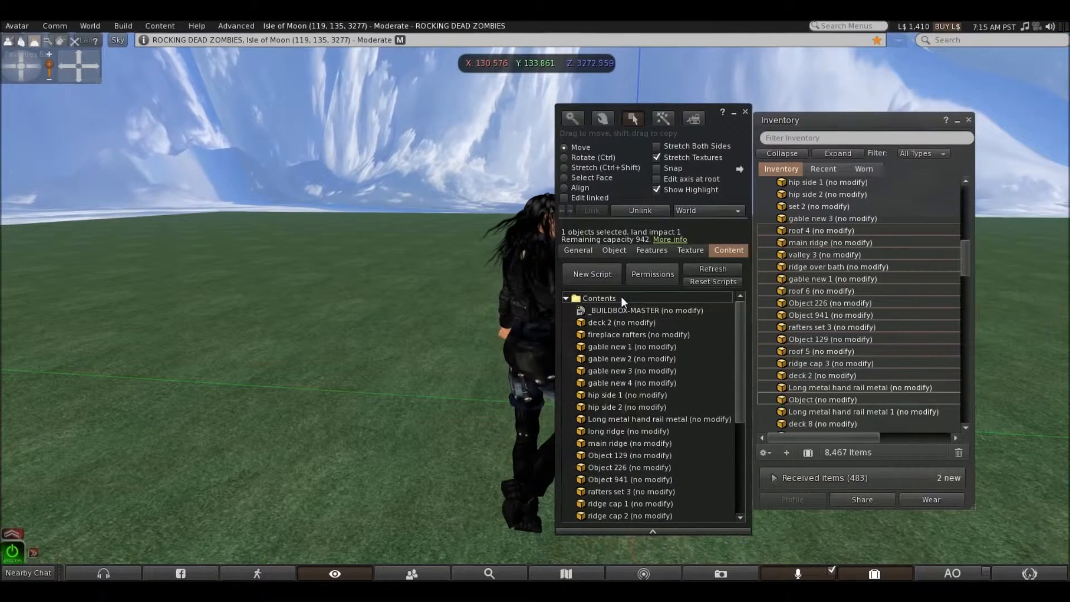
Add the remaining no-modify parts, Long metal hand rail metal 1 through deck 7, to the Buildbox and close the editing and inventory windows
{"action": "left_click", "coordinate": [802, 410]}
{"action": "scroll", "coordinate": [804, 365], "scroll_direction": "down", "scroll_amount": 3}
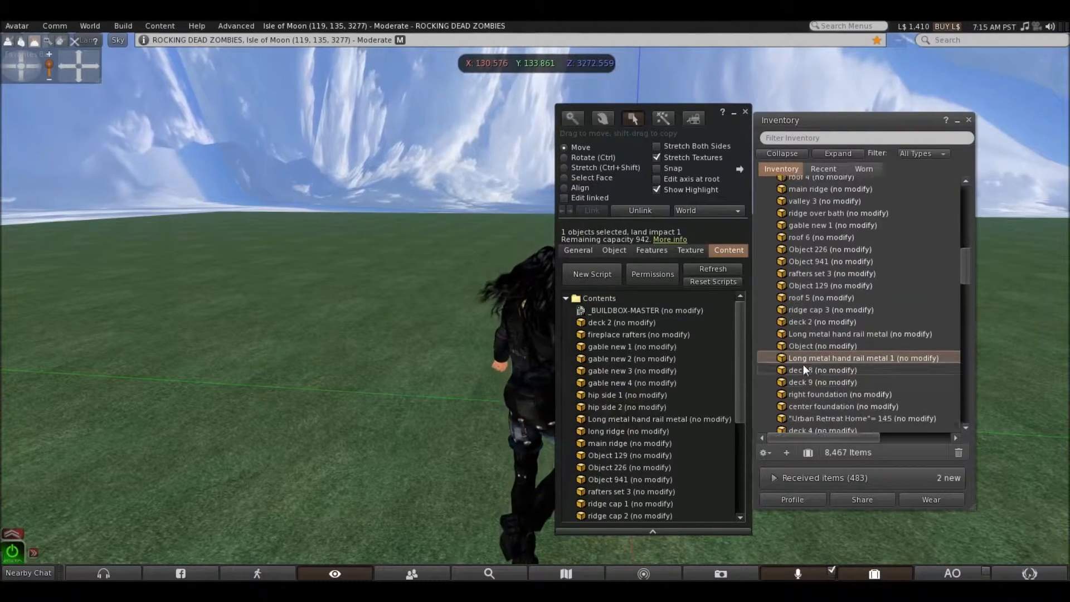
{"action": "scroll", "coordinate": [803, 364], "scroll_direction": "down", "scroll_amount": 1}
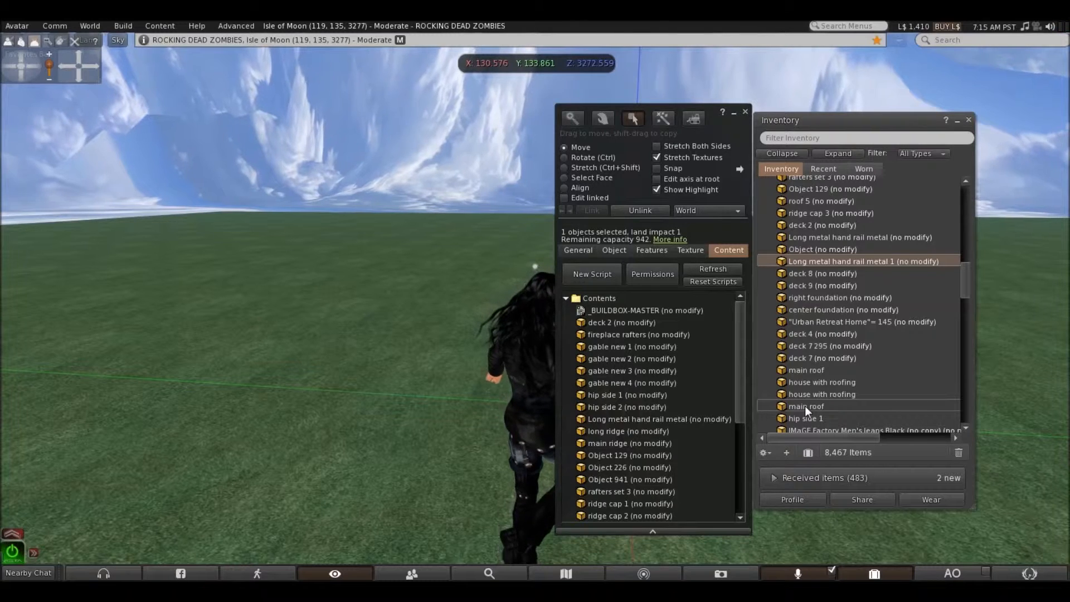
{"action": "left_click", "coordinate": [805, 358], "text": "shift"}
{"action": "left_click_drag", "start_coordinate": [824, 317], "coordinate": [614, 301]}
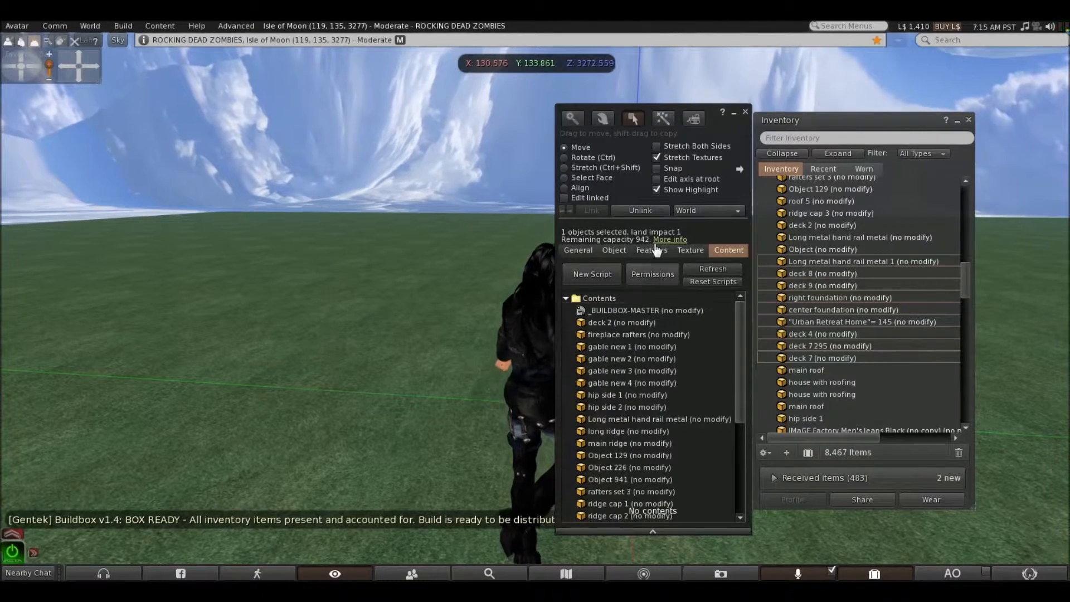
{"action": "left_click", "coordinate": [745, 112]}
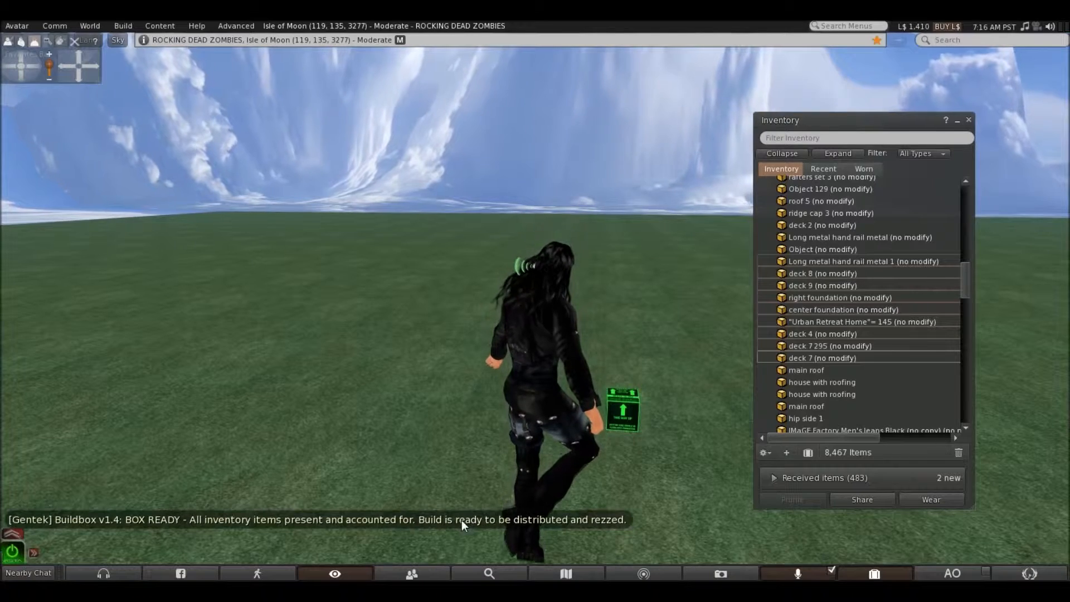
{"action": "left_click", "coordinate": [875, 573]}
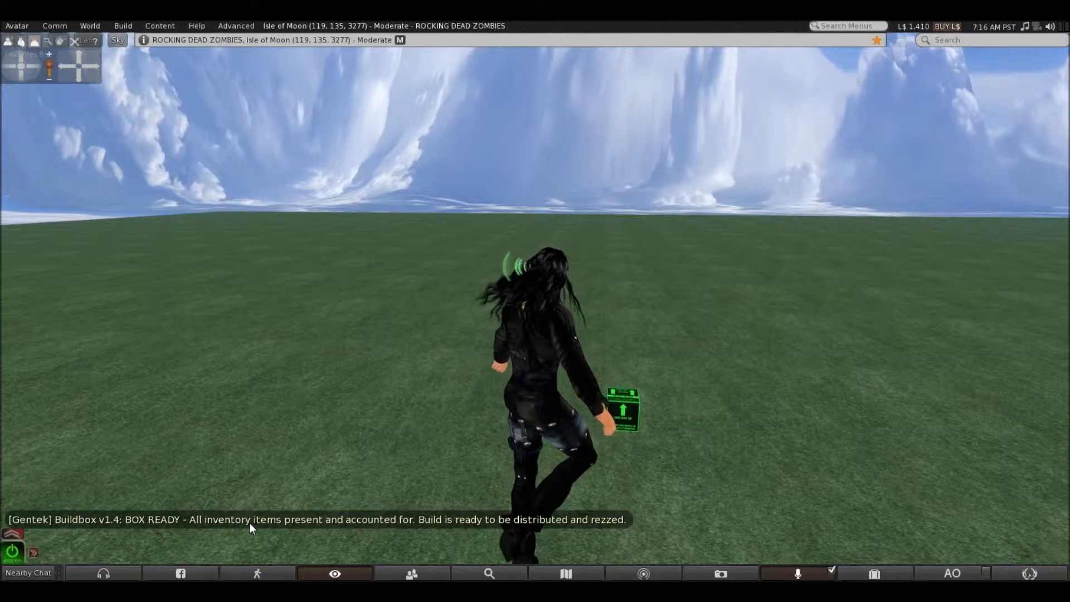
Look at the Buildbox's rez options without choosing one, and review the house parts among the recent inventory objects
{"action": "left_click", "coordinate": [632, 425]}
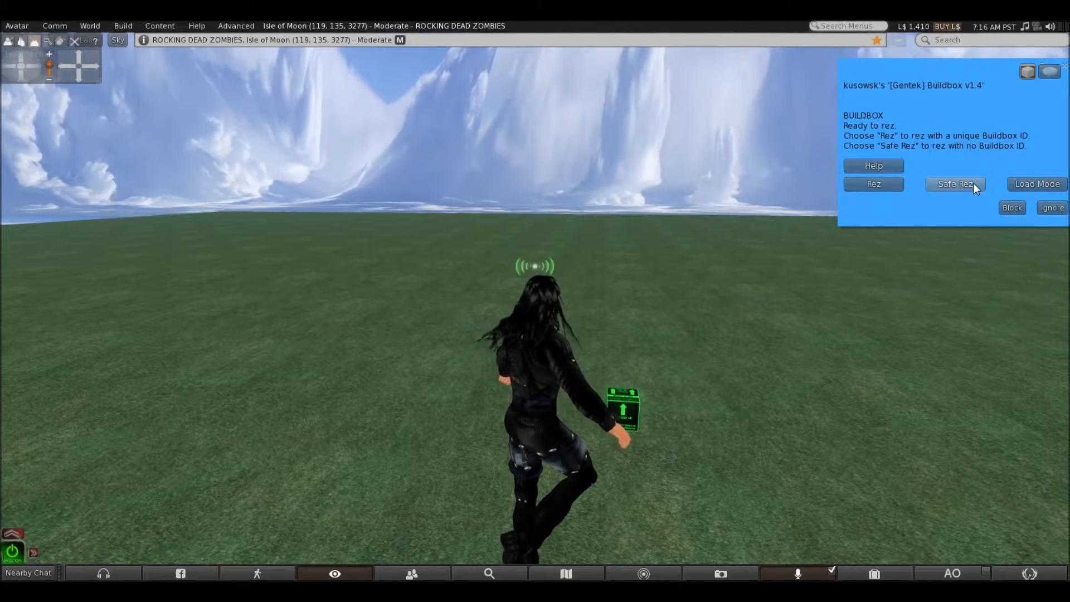
{"action": "left_click", "coordinate": [1065, 69]}
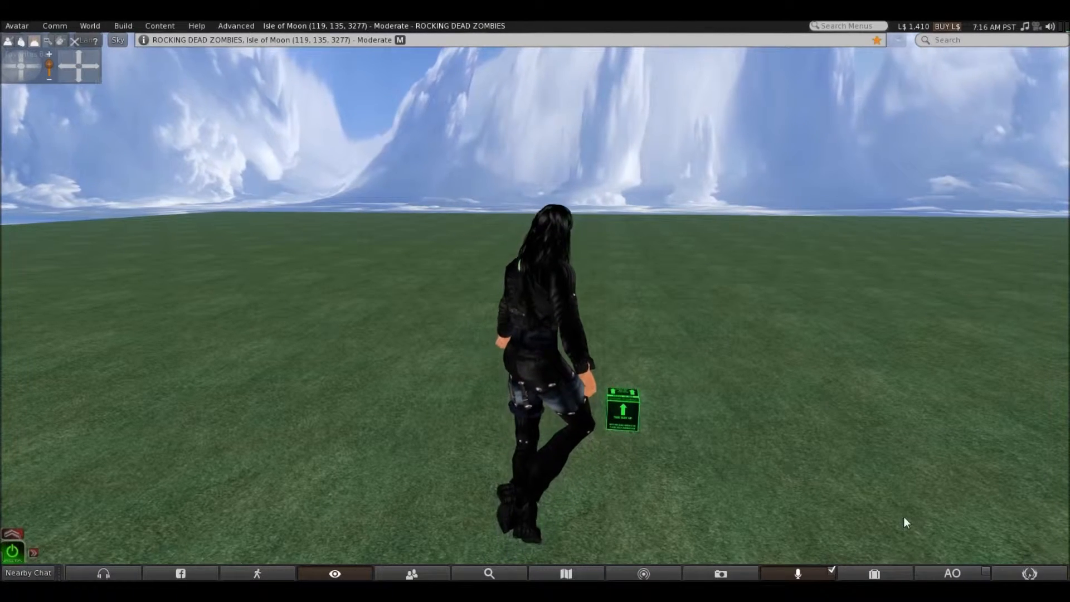
{"action": "left_click", "coordinate": [882, 572]}
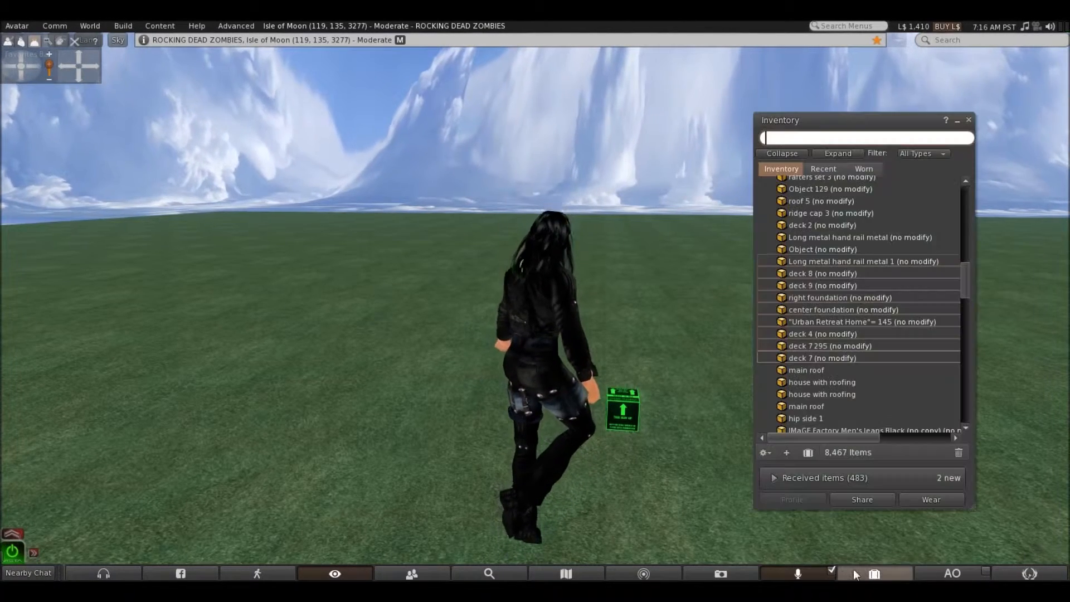
{"action": "left_click", "coordinate": [824, 169]}
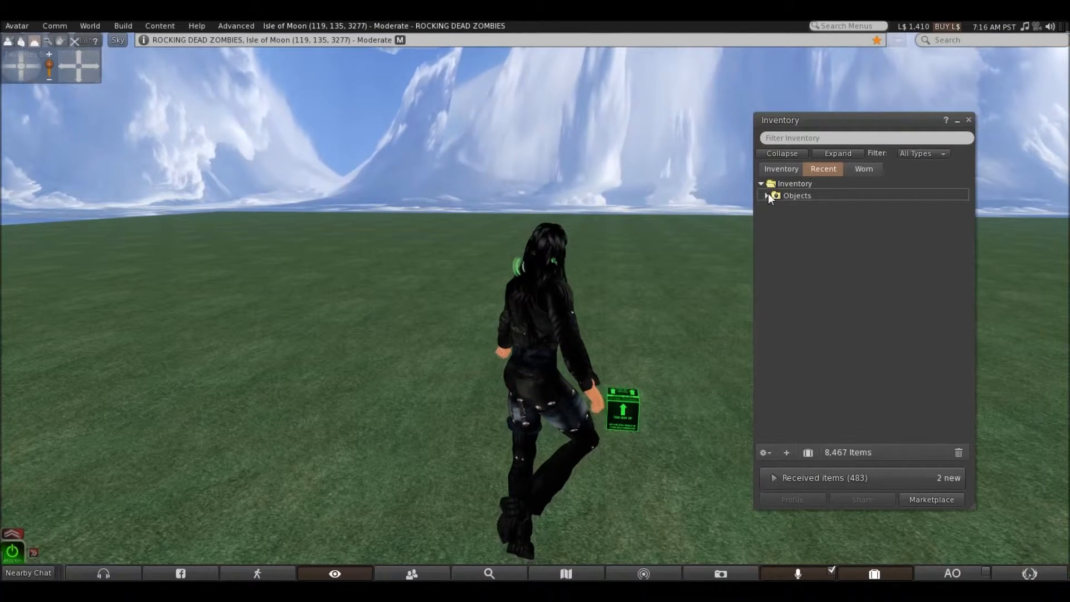
{"action": "left_click", "coordinate": [767, 196]}
{"action": "scroll", "coordinate": [824, 299], "scroll_direction": "down", "scroll_amount": 4}
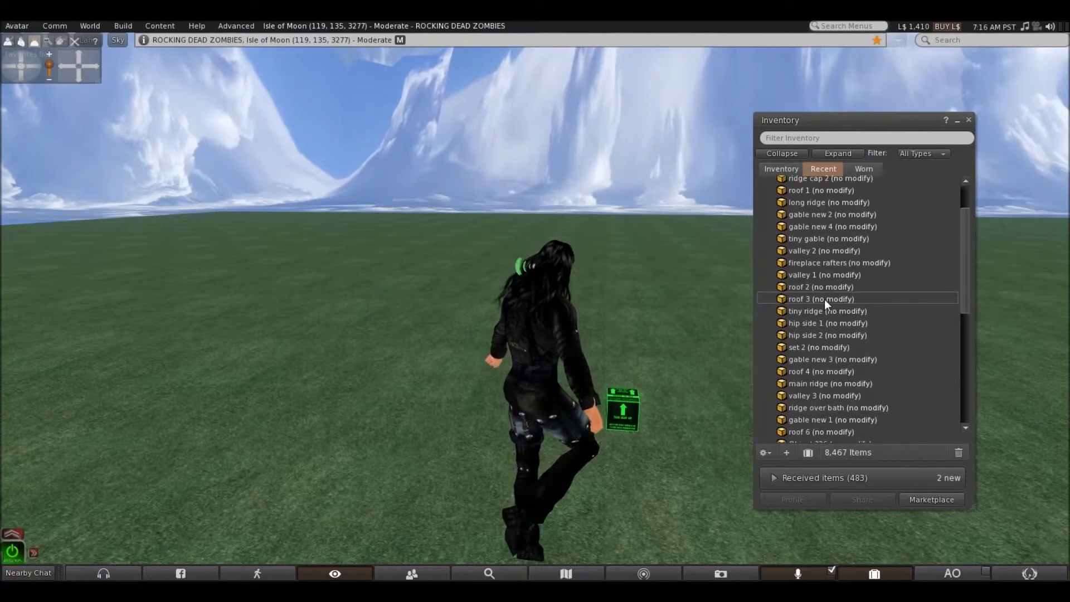
{"action": "scroll", "coordinate": [824, 297], "scroll_direction": "down", "scroll_amount": 5}
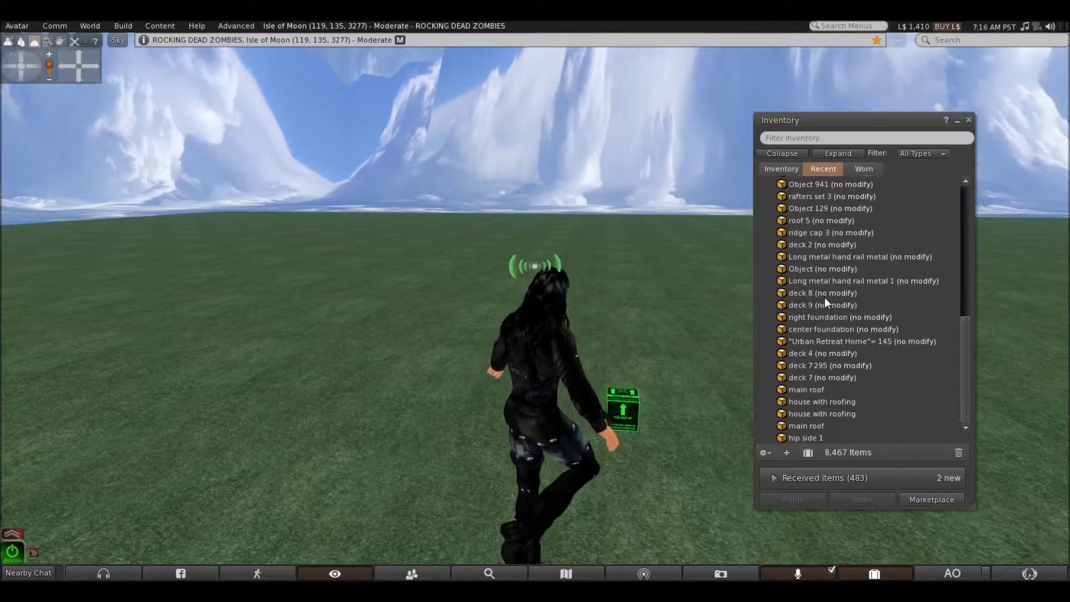
{"action": "scroll", "coordinate": [825, 300], "scroll_direction": "up", "scroll_amount": 9}
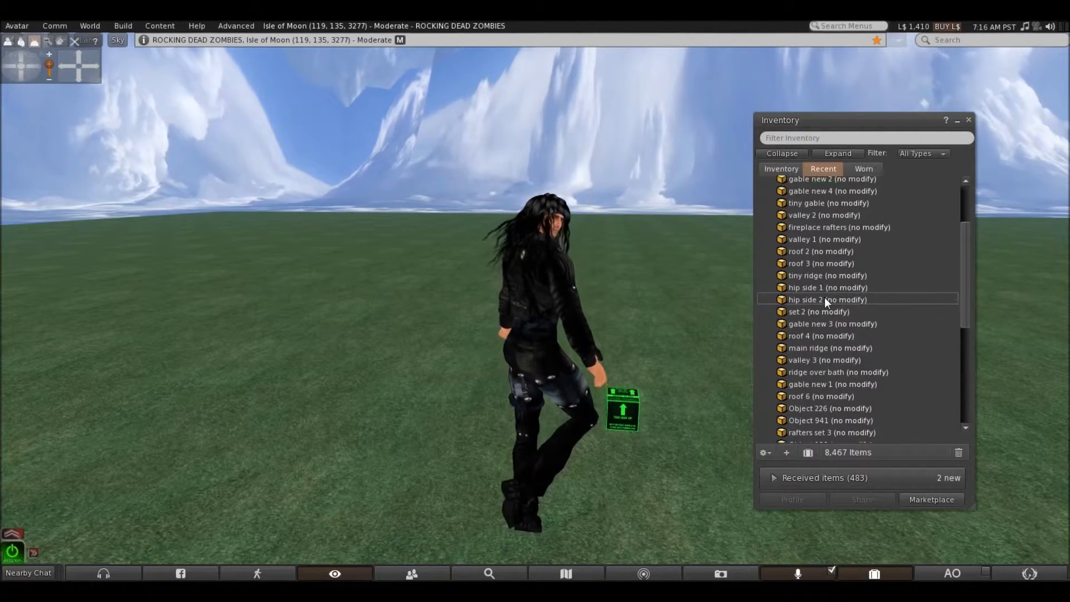
{"action": "scroll", "coordinate": [825, 302], "scroll_direction": "up", "scroll_amount": 1}
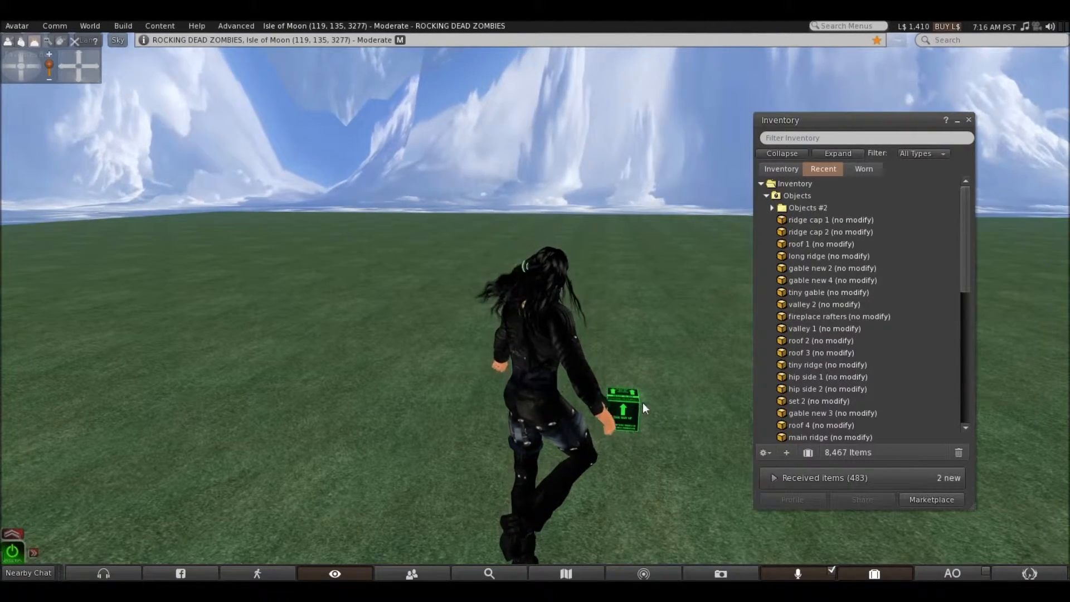
{"action": "left_click", "coordinate": [969, 120]}
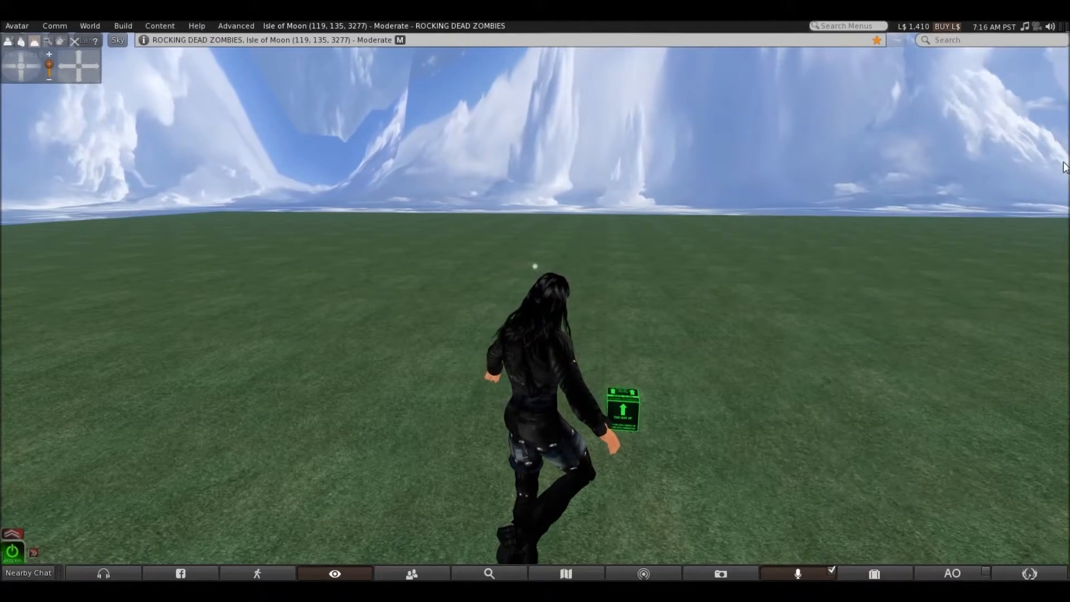
Move away from the Buildbox, turn back to face it and rez the build with a unique Buildbox ID
{"action": "key", "text": "Right"}
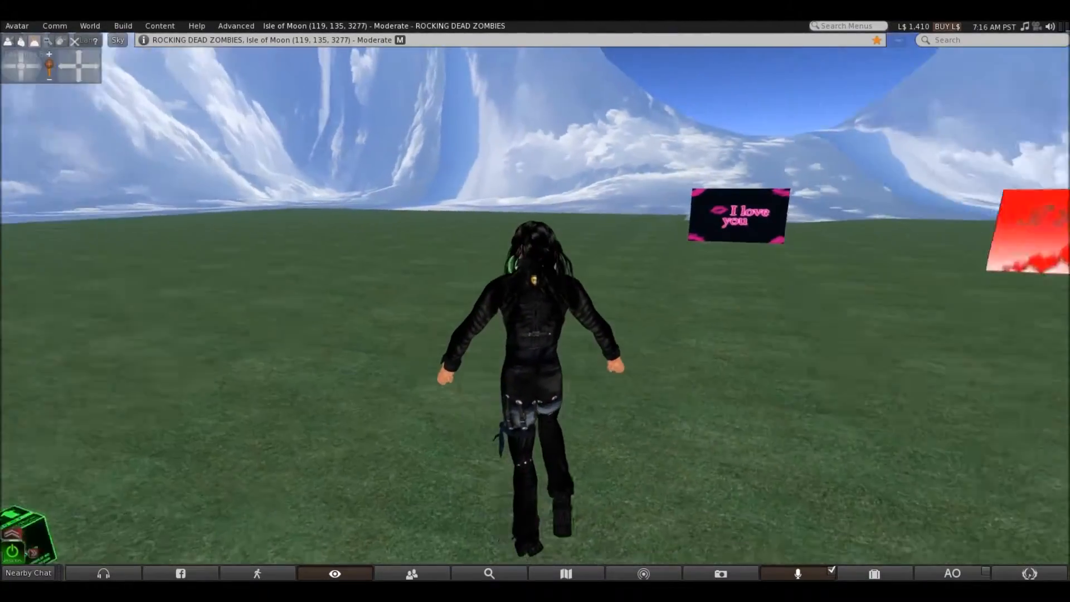
{"action": "key", "text": "Up"}
{"action": "key", "text": "Left"}
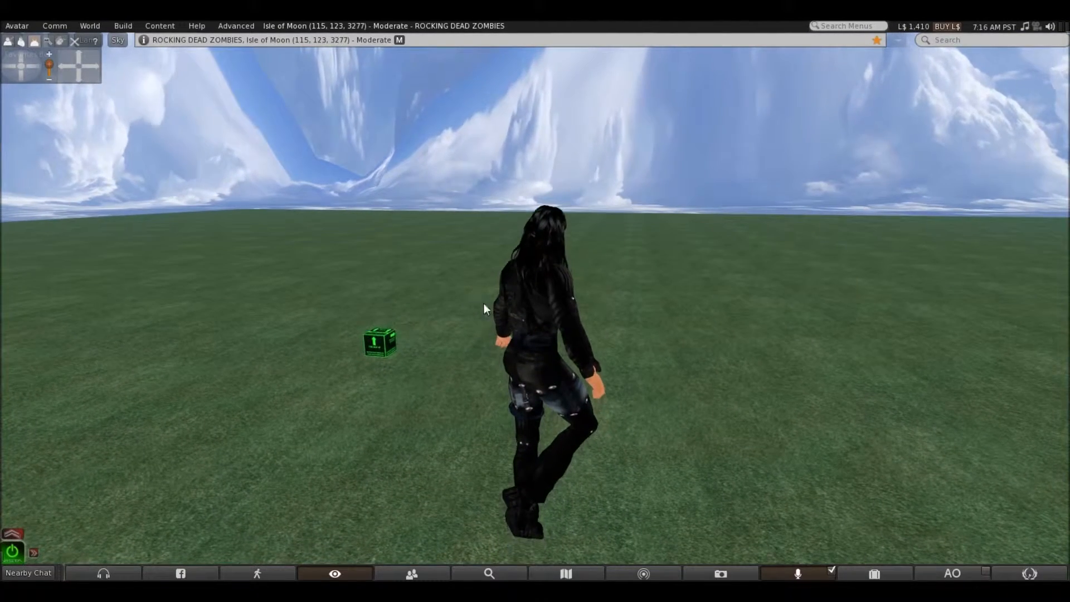
{"action": "left_click", "coordinate": [373, 348]}
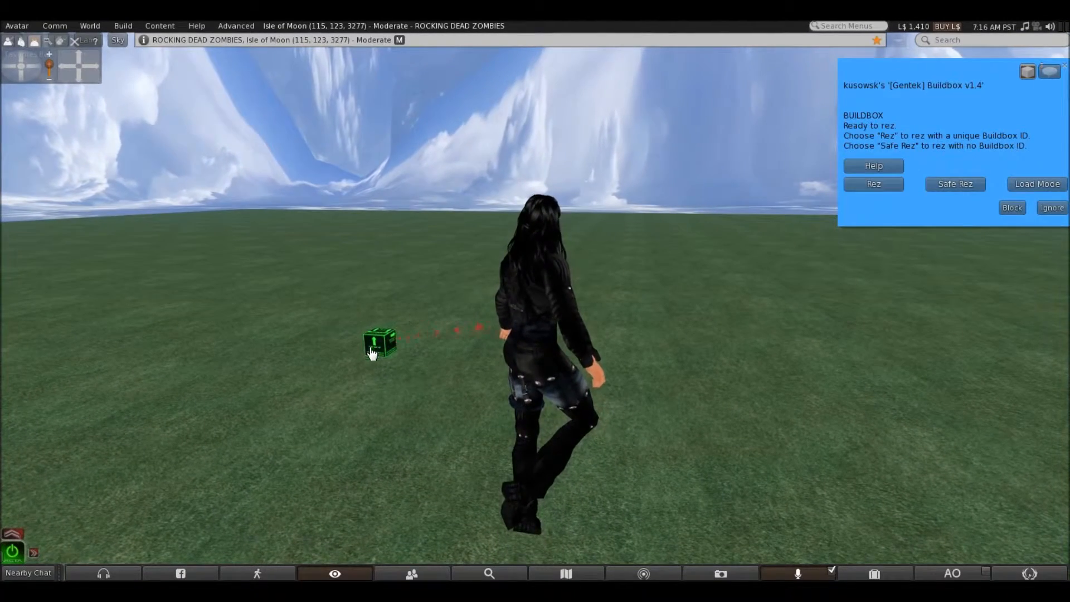
{"action": "left_click", "coordinate": [886, 190]}
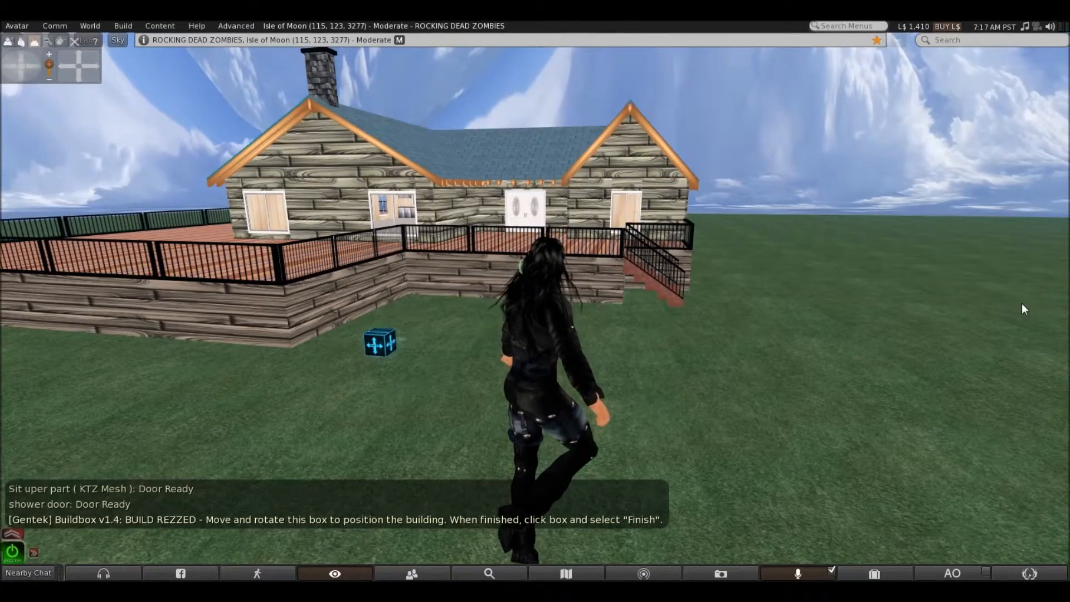
Move past the Buildbox toward the deck corner and rise to view the front of the rezzed house
{"action": "key", "text": "Left"}
{"action": "key", "text": "Up"}
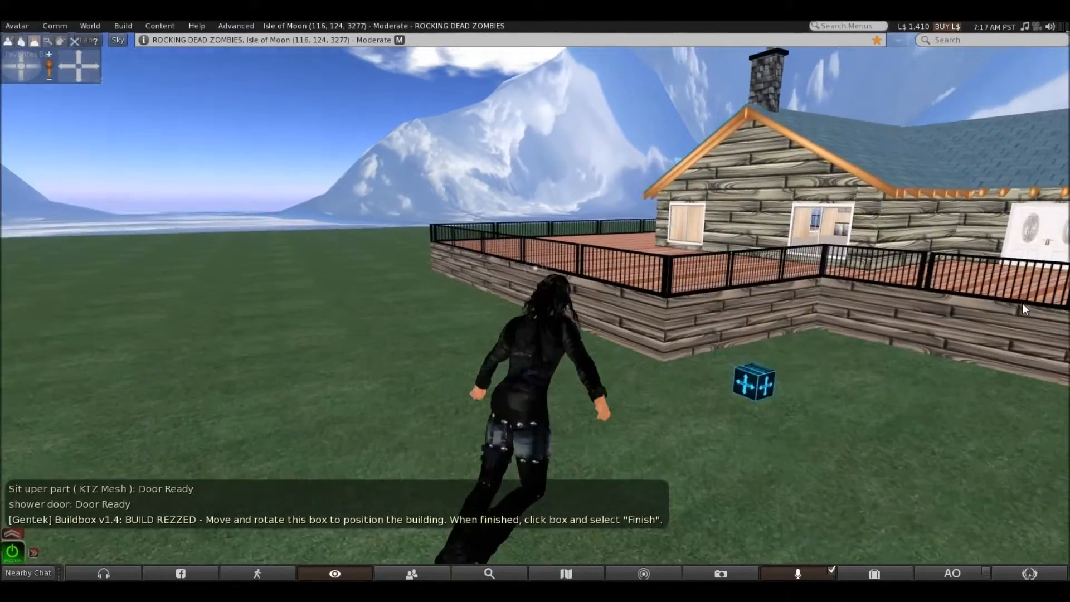
{"action": "key", "text": "Page_Up"}
{"action": "key", "text": "Right"}
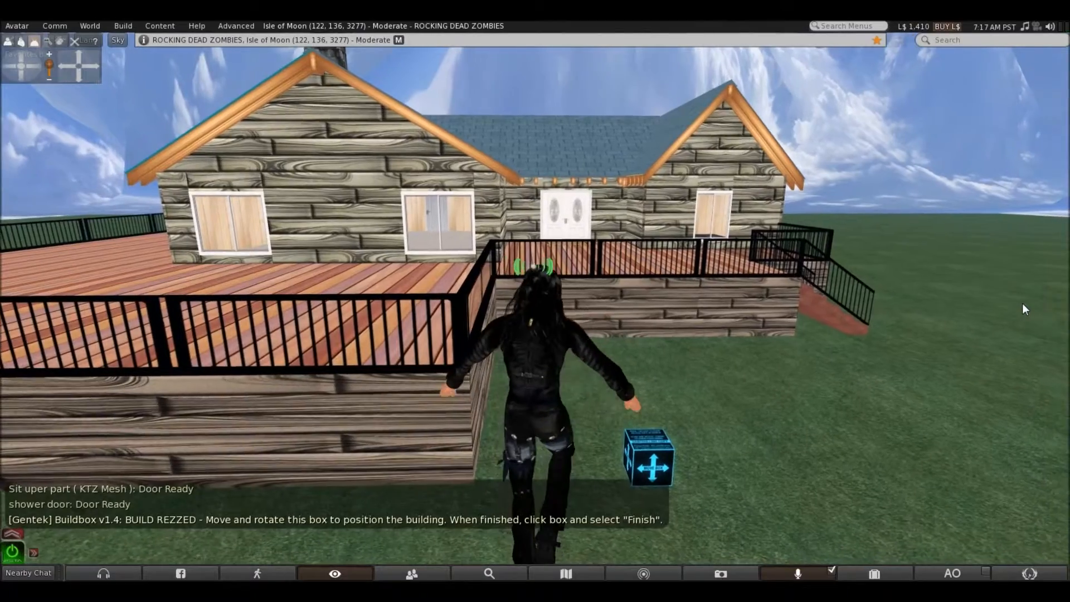